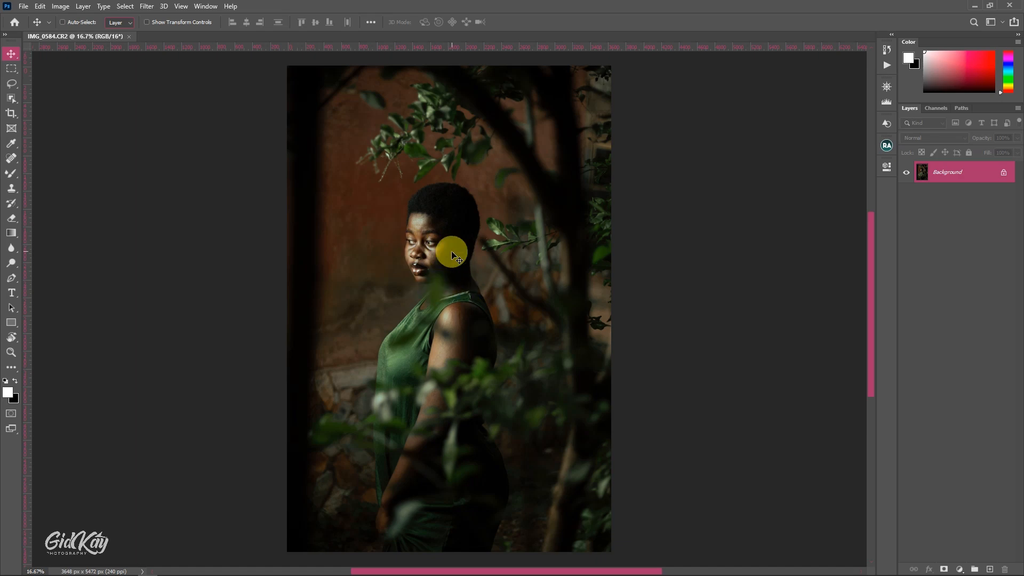
Start a 4:5 portrait crop of the photo and tighten the frame around the woman
scroll(430, 251, "up", 15)
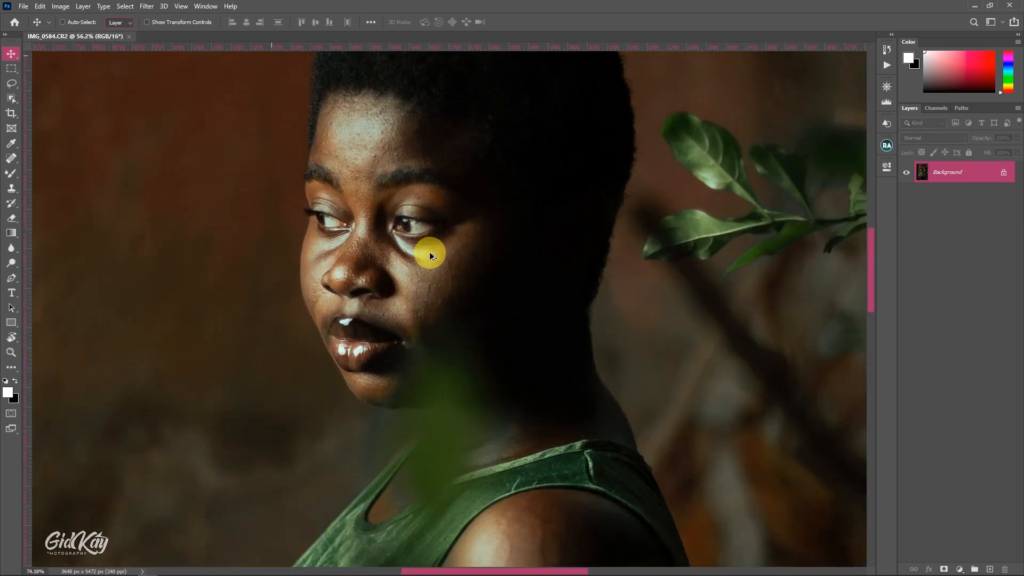
key("ctrl+0")
key("c")
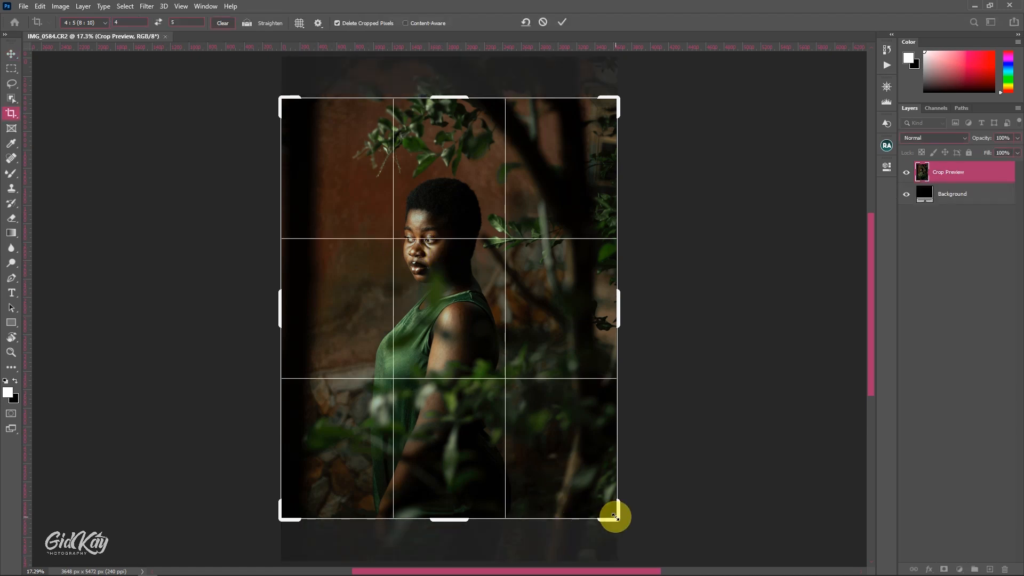
left_click_drag(616, 517, 603, 503)
left_click_drag(443, 331, 443, 312)
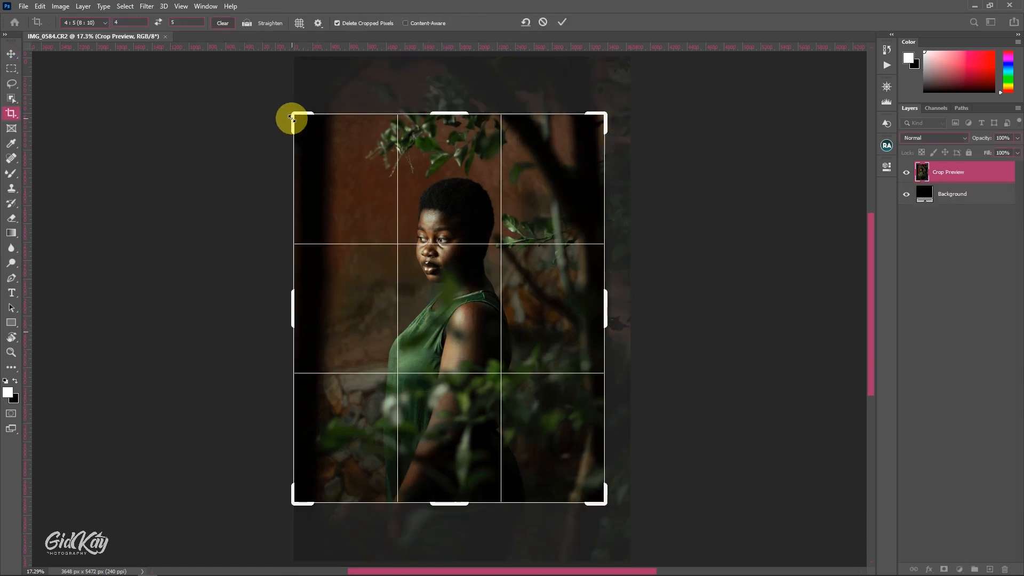
left_click_drag(291, 118, 313, 139)
left_click_drag(453, 206, 467, 204)
left_click_drag(448, 478, 450, 498)
left_click_drag(451, 330, 452, 340)
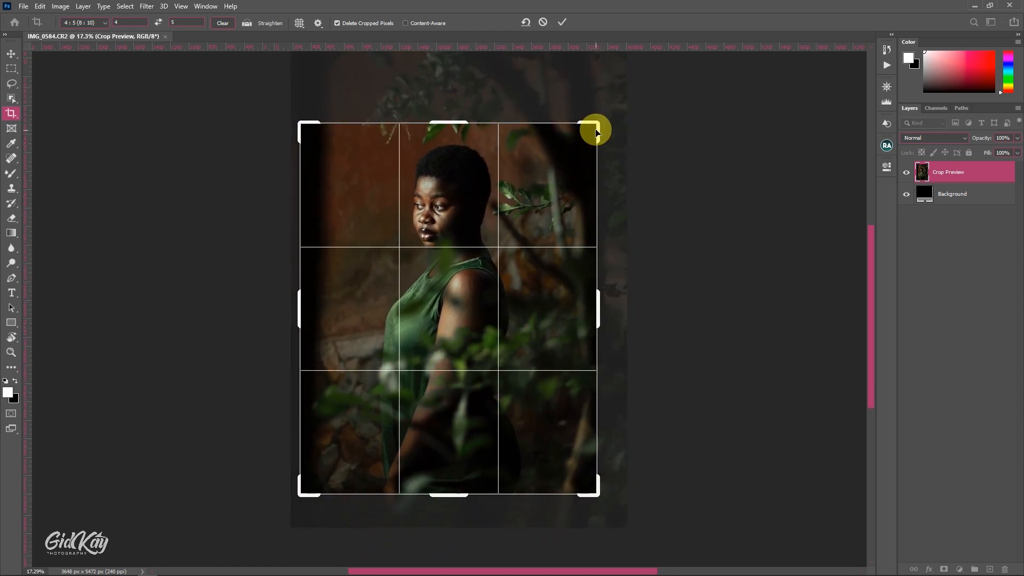
Refine the 4:5 crop so the woman's head sits just below the hanging leaves, apply it, and check the result in the Navigator
left_click_drag(596, 131, 601, 109)
left_click_drag(485, 187, 482, 199)
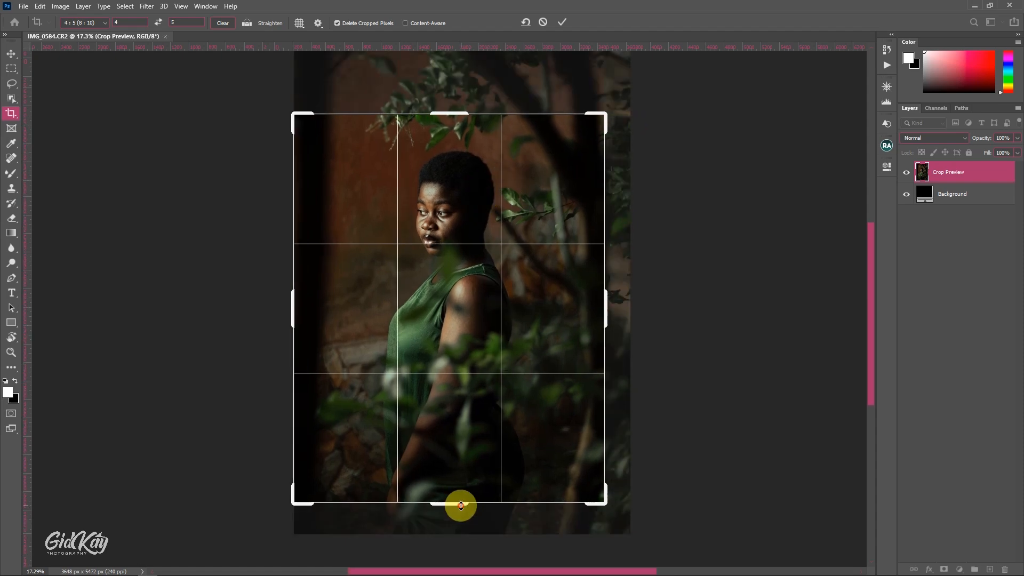
left_click_drag(461, 506, 462, 521)
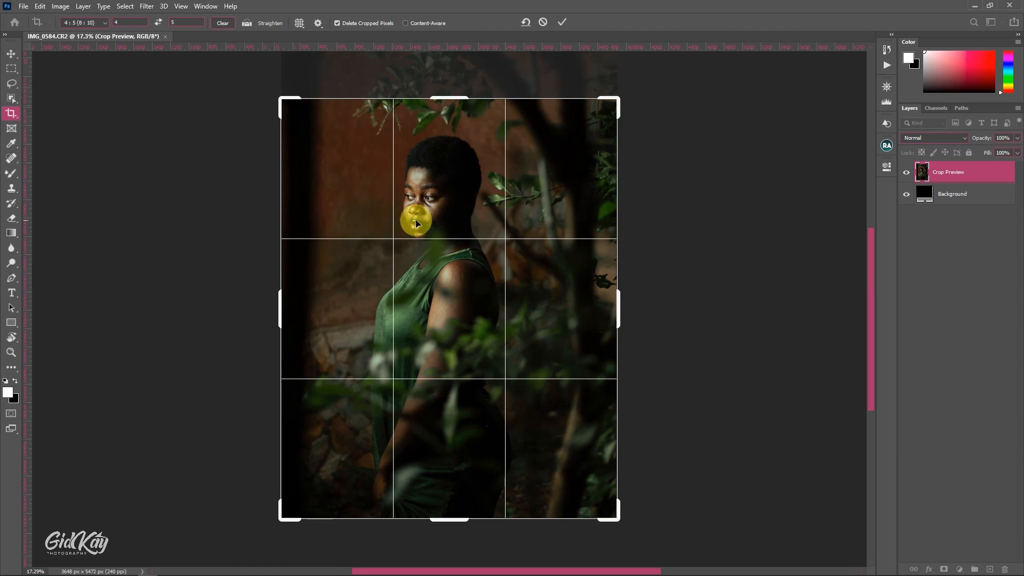
left_click_drag(417, 220, 437, 248)
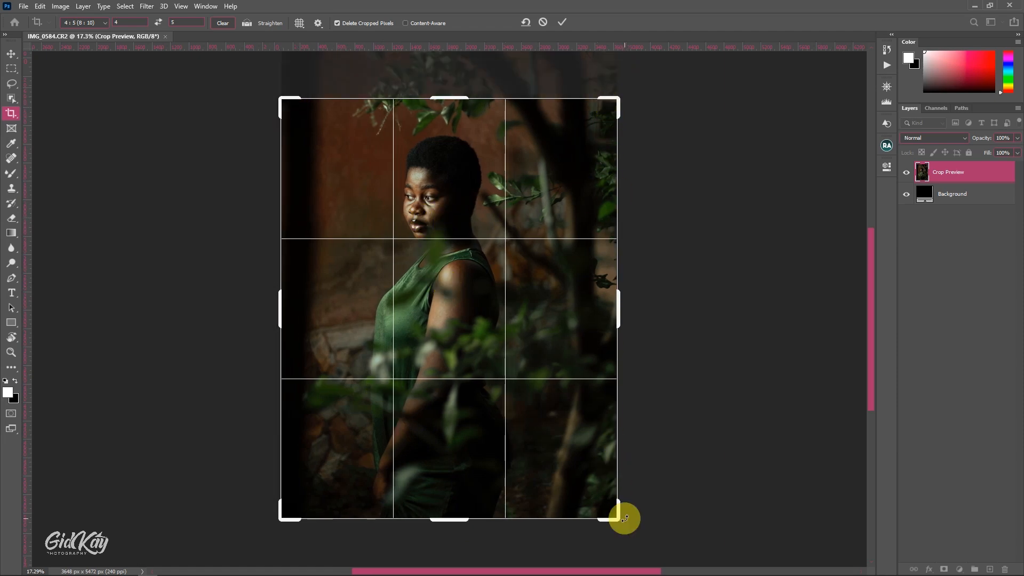
left_click_drag(624, 518, 608, 507)
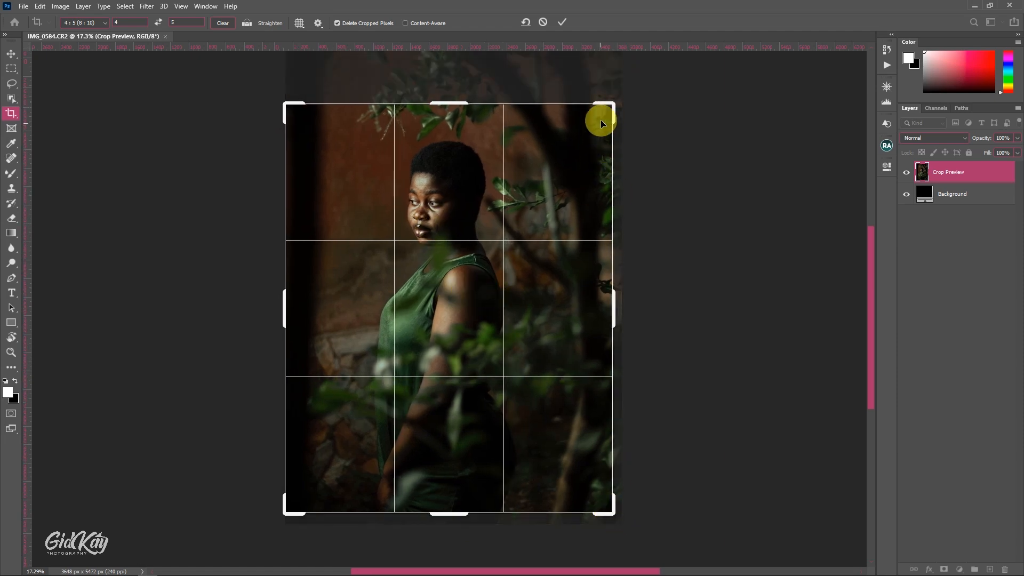
left_click_drag(612, 104, 602, 116)
left_click_drag(464, 192, 462, 191)
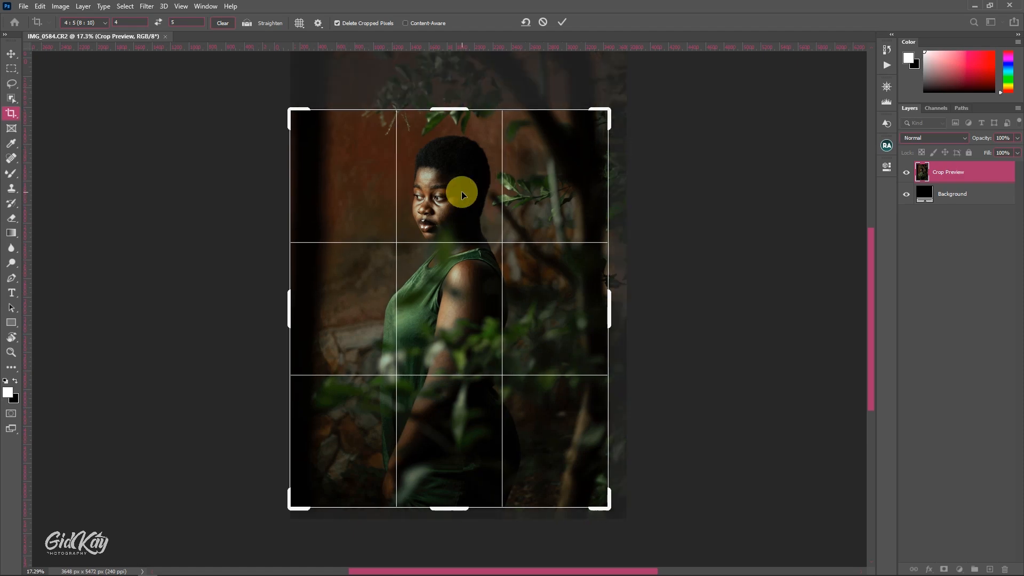
key("Return")
left_click(887, 88)
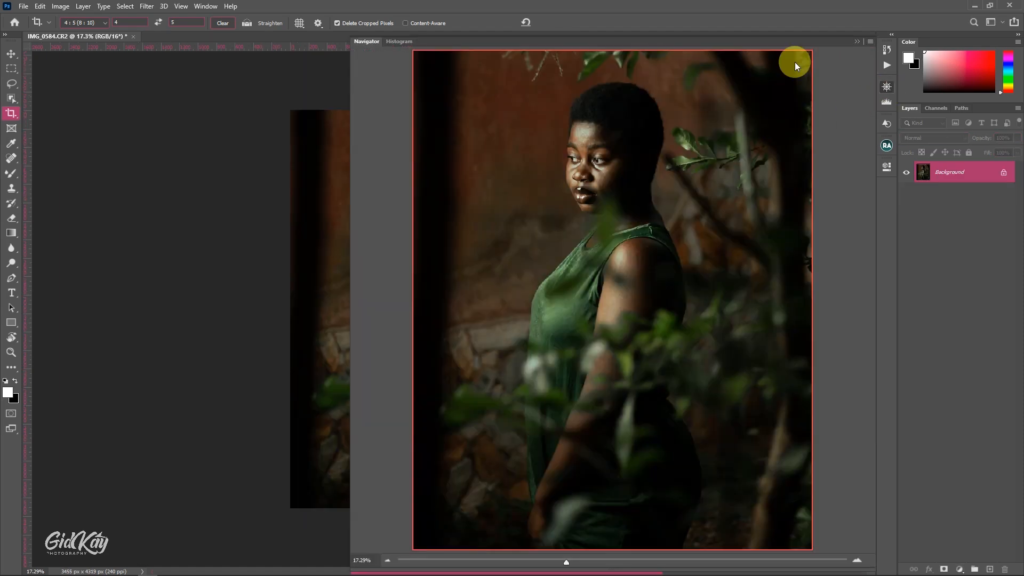
left_click(858, 43)
Duplicate the Background layer and remove the forehead blemishes using the Spot Healing Brush with Sample All Layers off
scroll(436, 215, "up", 2)
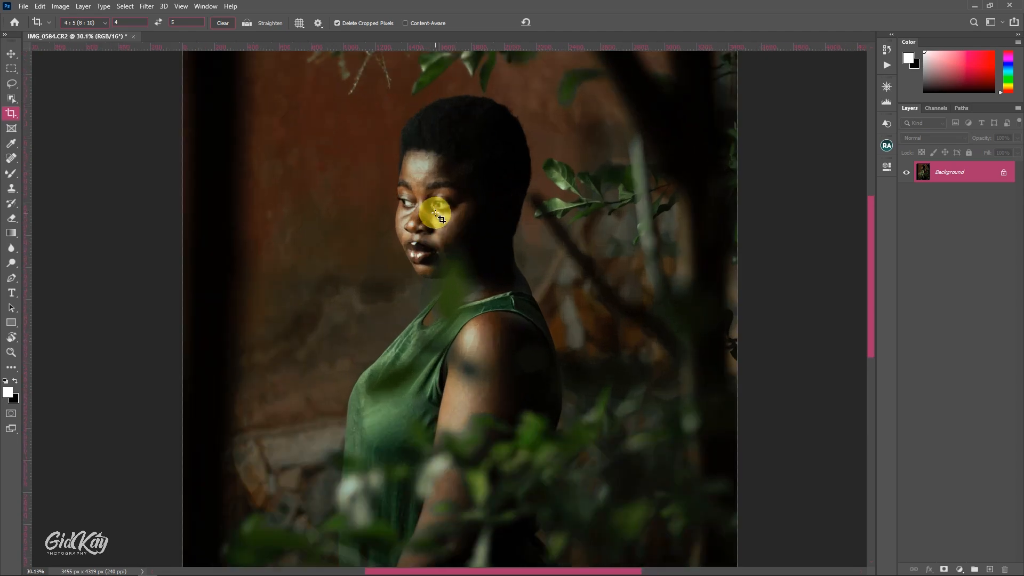
key("ctrl+j")
key("j")
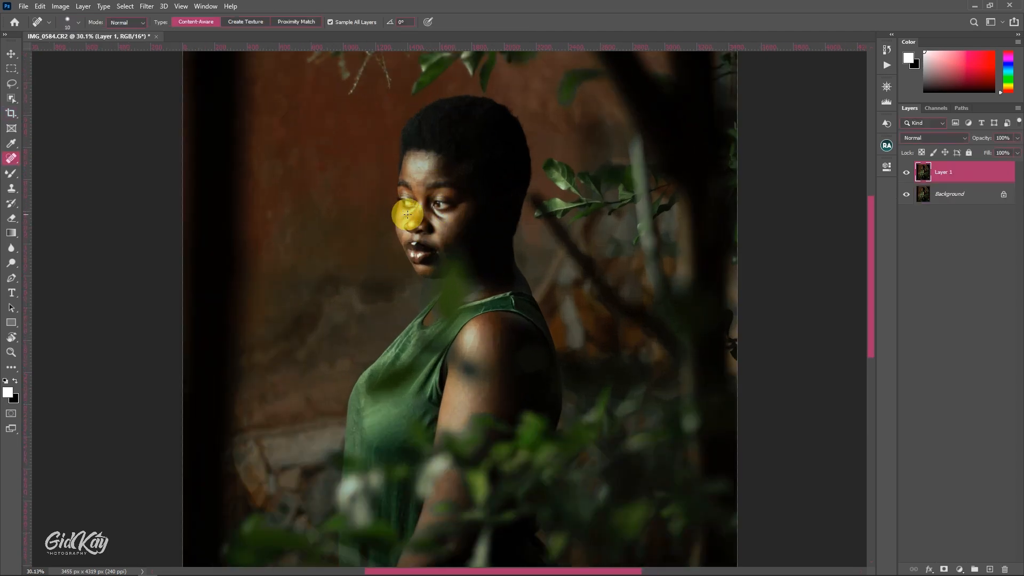
right_click(12, 159)
left_click(76, 158)
scroll(431, 189, "up", 3)
scroll(433, 192, "up", 2)
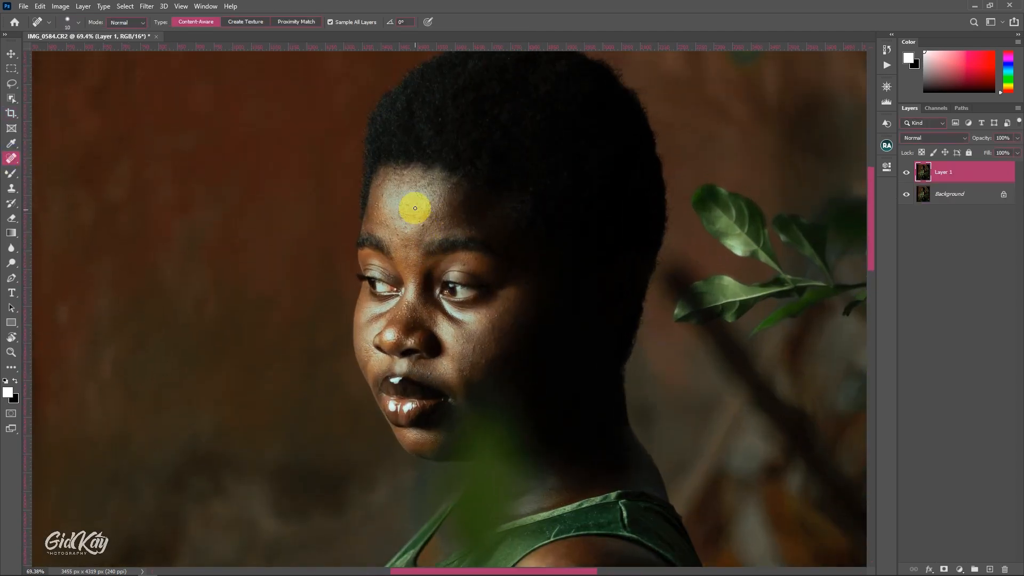
key("bracketright")
left_click(421, 229)
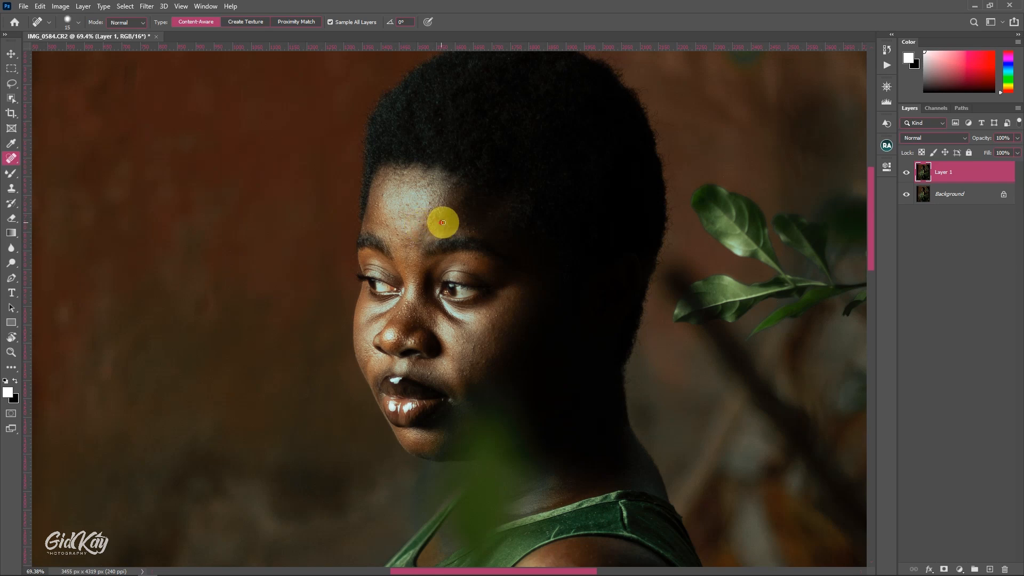
left_click(429, 199)
Heal the marks on the woman's shoulder with a larger Spot Healing Brush
scroll(377, 217, "down", 1)
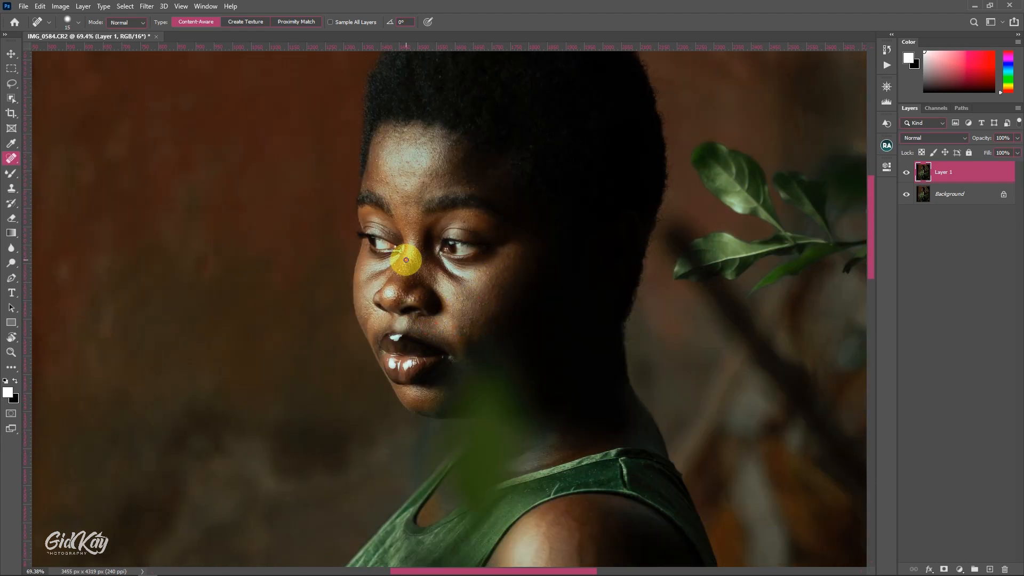
scroll(414, 178, "down", 4)
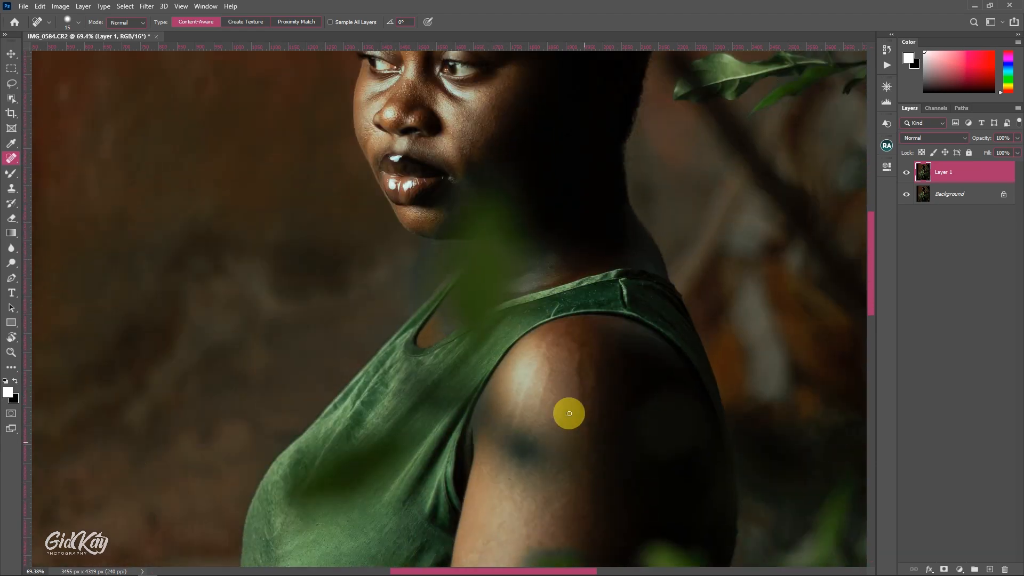
key("]")
key("]")
key("]")
left_click_drag(580, 350, 579, 395)
scroll(586, 398, "down", 8)
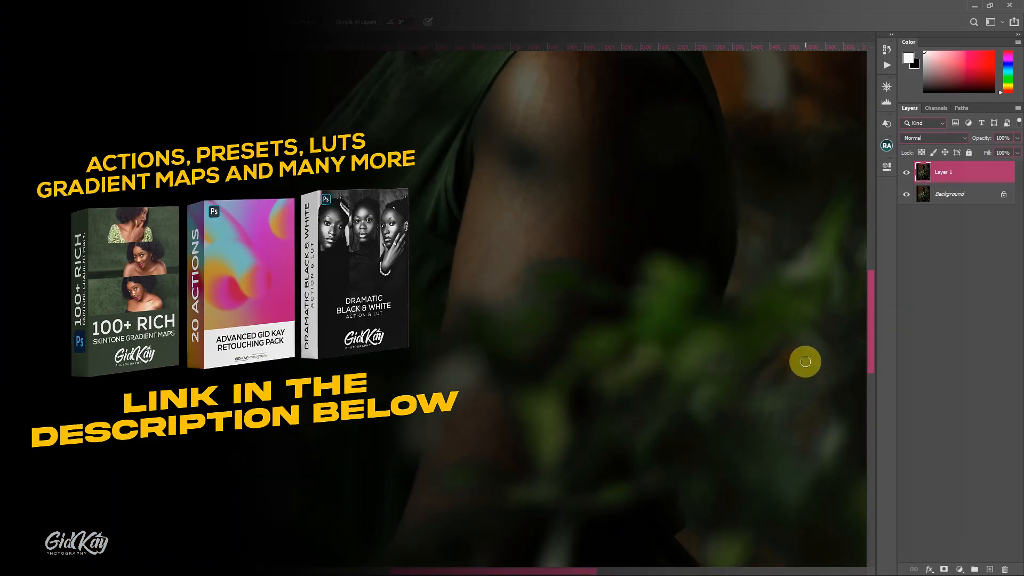
Run the FS 8bits frequency separation action with a Gaussian Blur radius of 7 pixels
left_click_drag(870, 327, 863, 274)
key("ctrl+0")
left_click(886, 65)
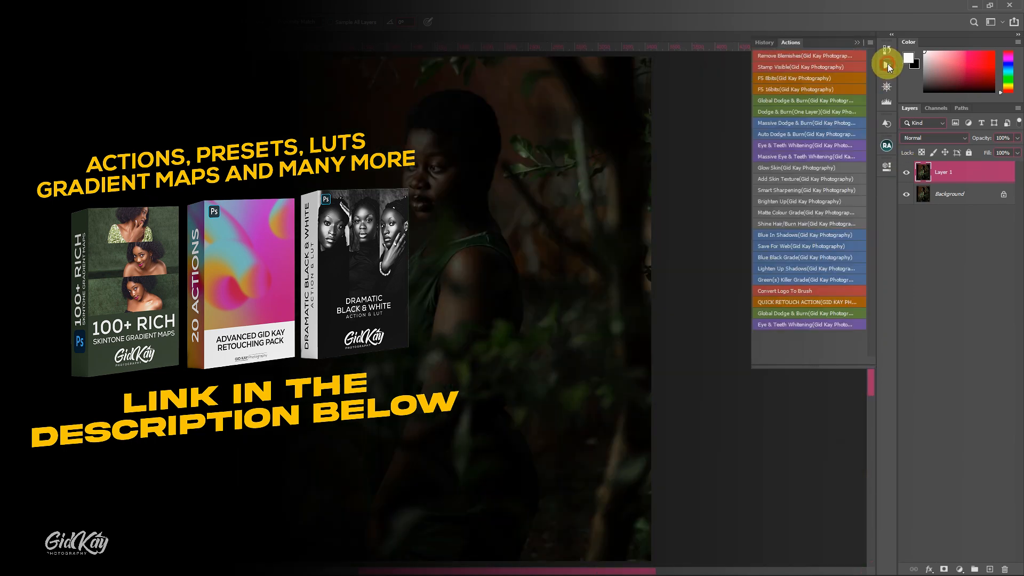
left_click(784, 78)
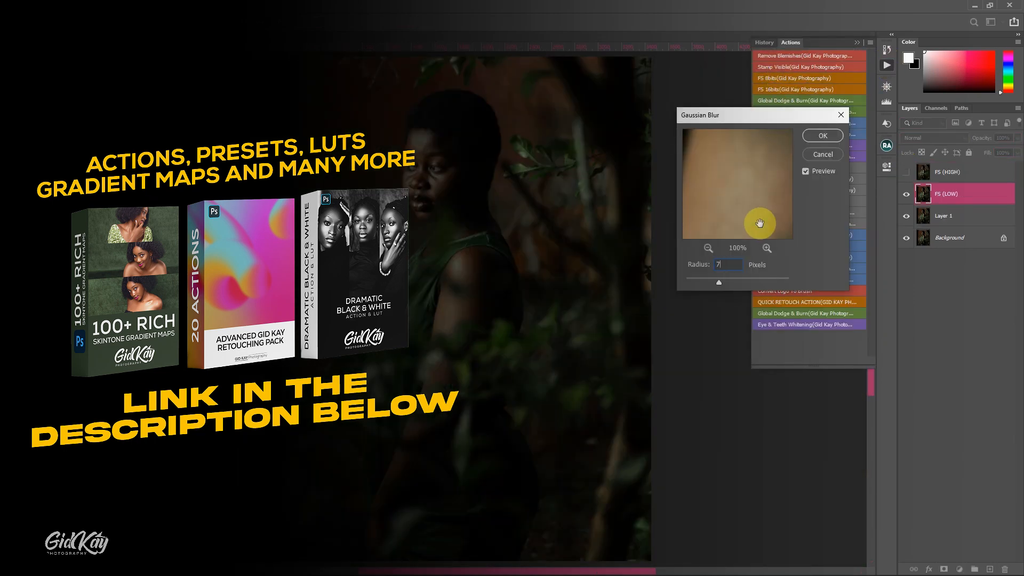
key("Return")
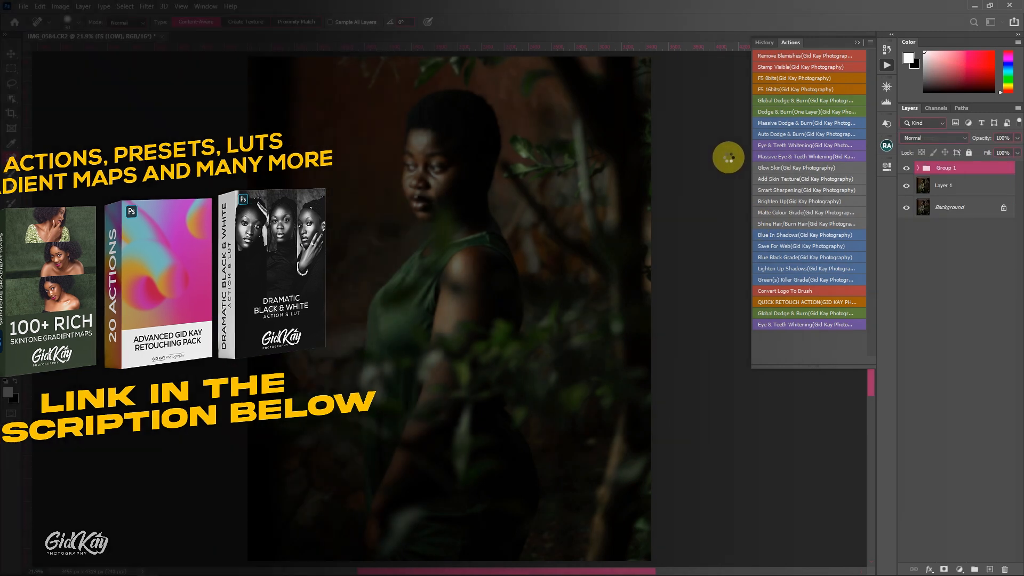
left_click(857, 43)
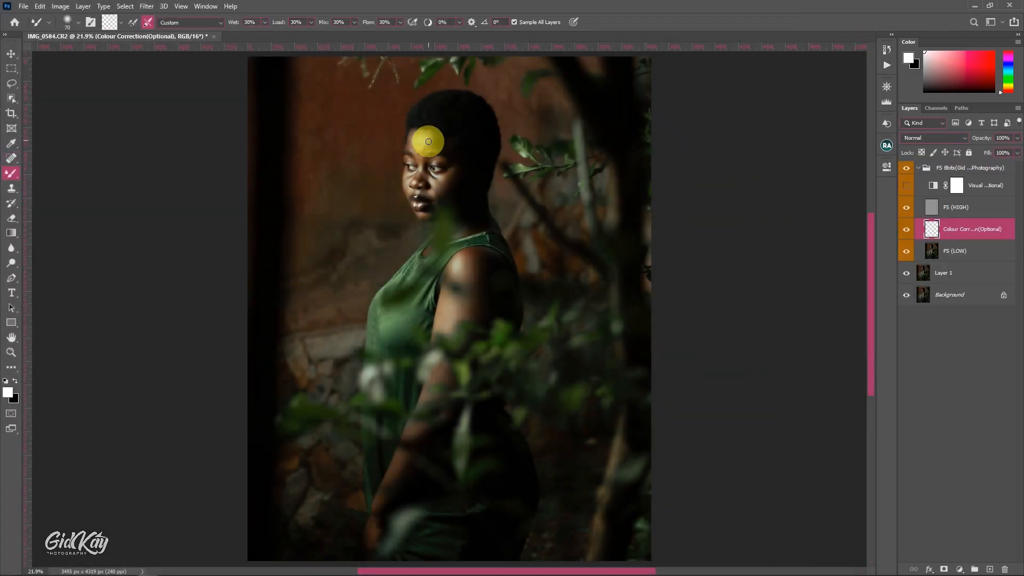
Hide the FS (HIGH) layer and blend the forehead tones on the Colour Correction layer with a 125–150 pixel Mixer Brush
scroll(428, 141, "up", 4)
left_click(906, 207)
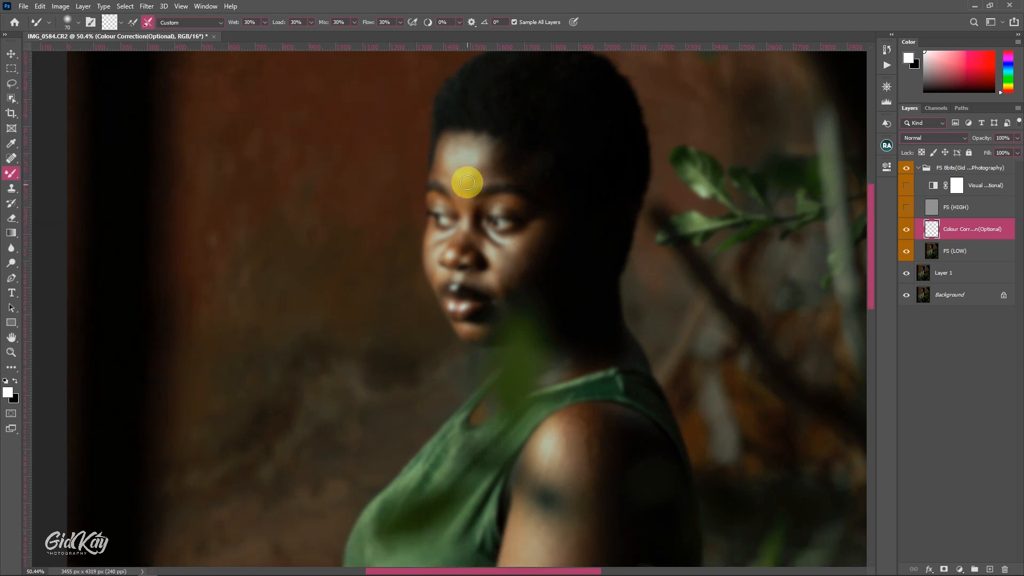
key("bracketright")
key("bracketright")
left_click_drag(443, 155, 454, 164)
scroll(436, 163, "up", 1)
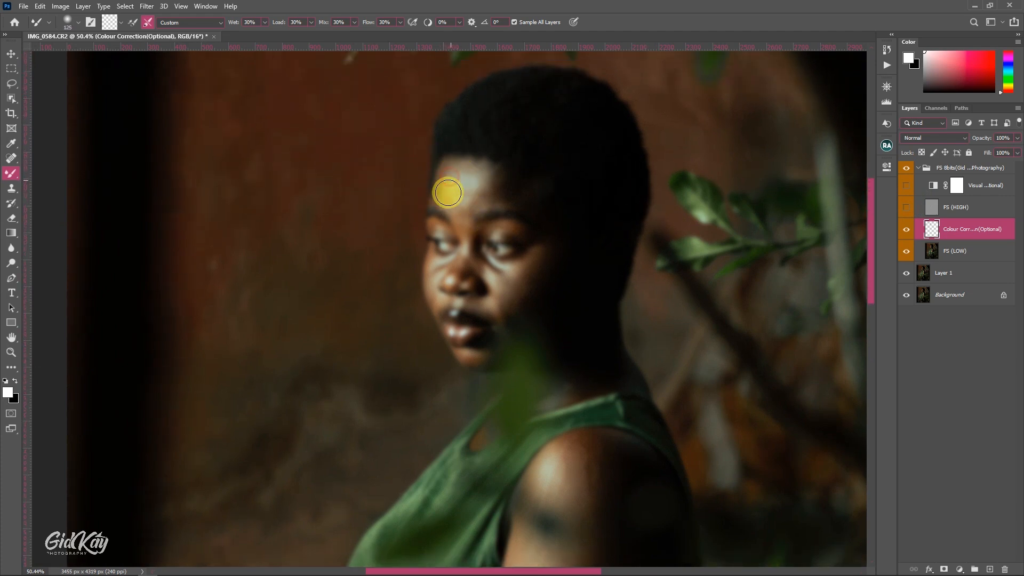
key("bracketright")
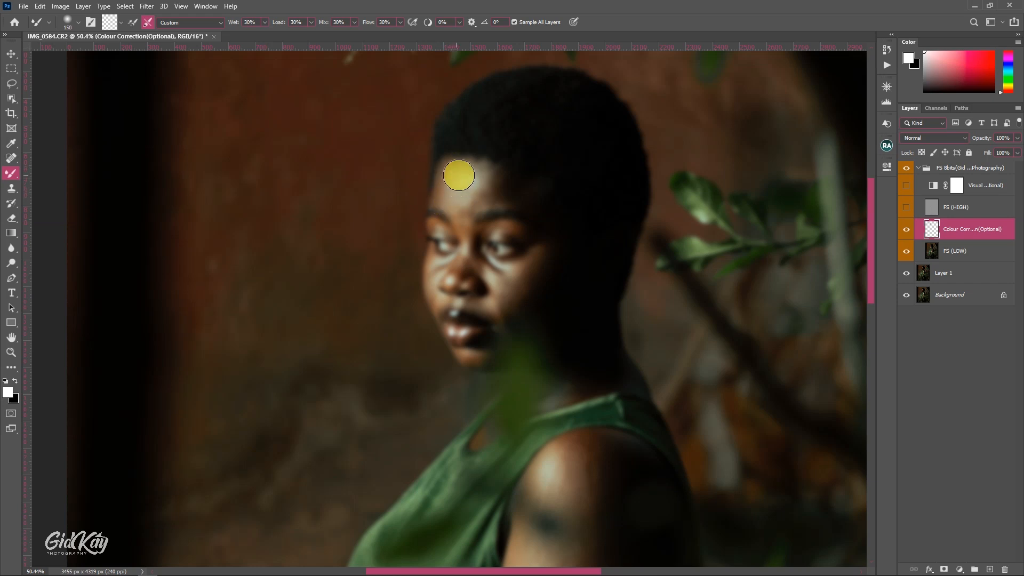
left_click_drag(450, 169, 449, 167)
key("bracketright")
key("bracketright")
left_click_drag(463, 201, 467, 220)
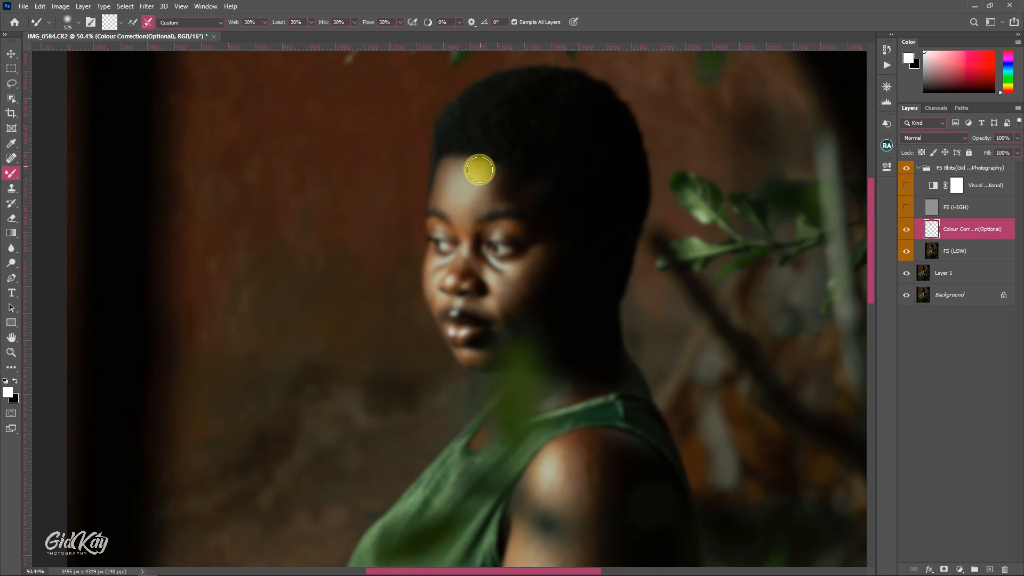
key("bracketright")
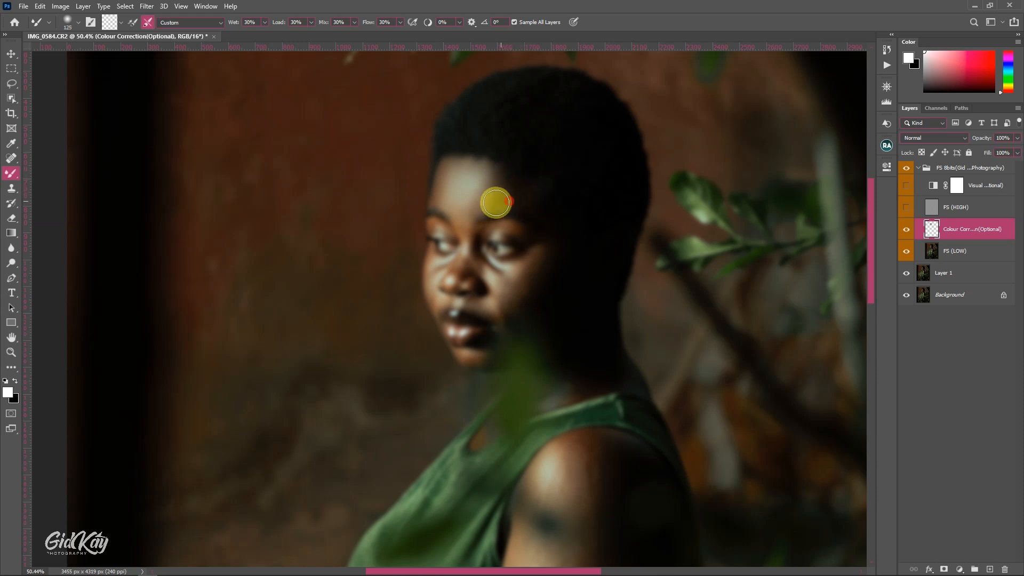
Blend the skin around the eye nearest the camera with a 45–50 pixel Mixer Brush, keeping FS (HIGH) hidden
scroll(488, 202, "down", 1)
left_click(906, 208)
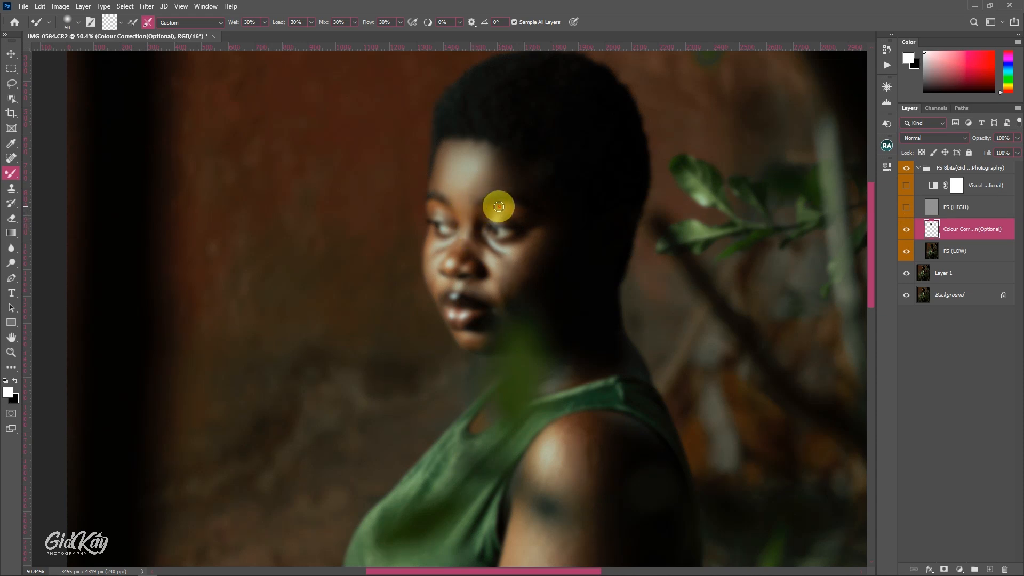
key("bracketleft")
key("bracketright")
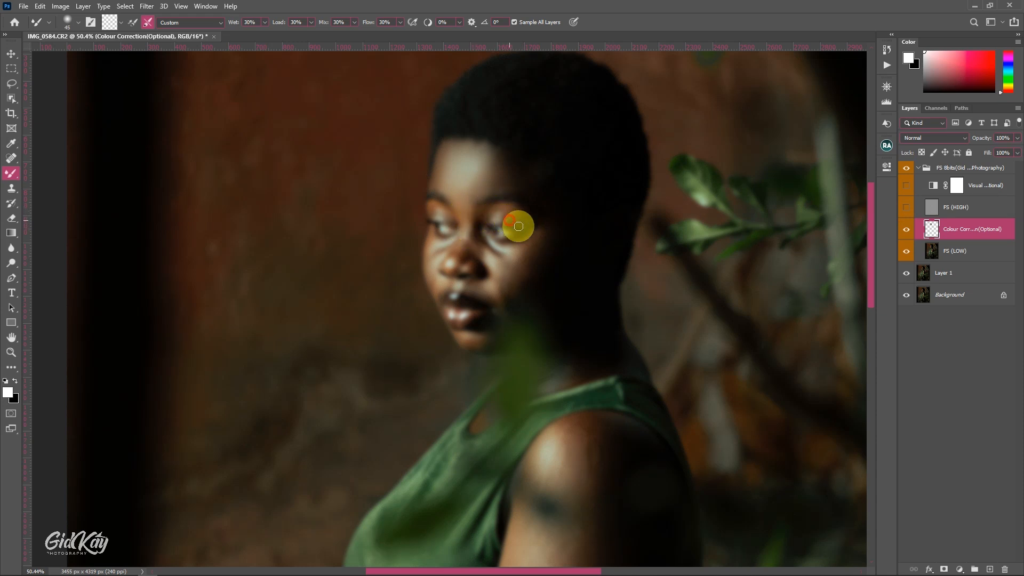
Smooth the far cheek beside the nose with a 60 pixel Mixer Brush
scroll(472, 223, "down", 2)
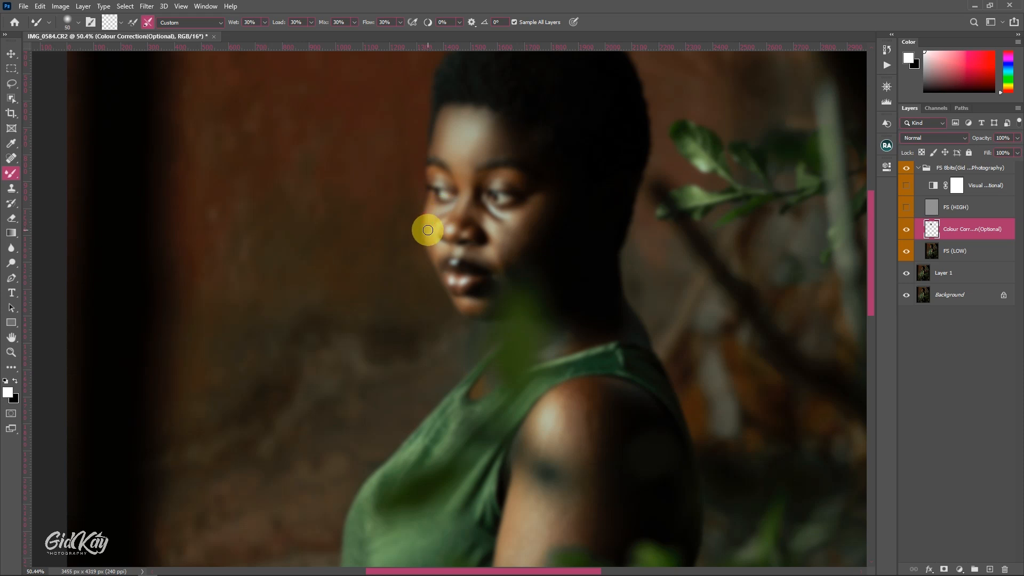
key("bracketleft")
left_click(442, 216)
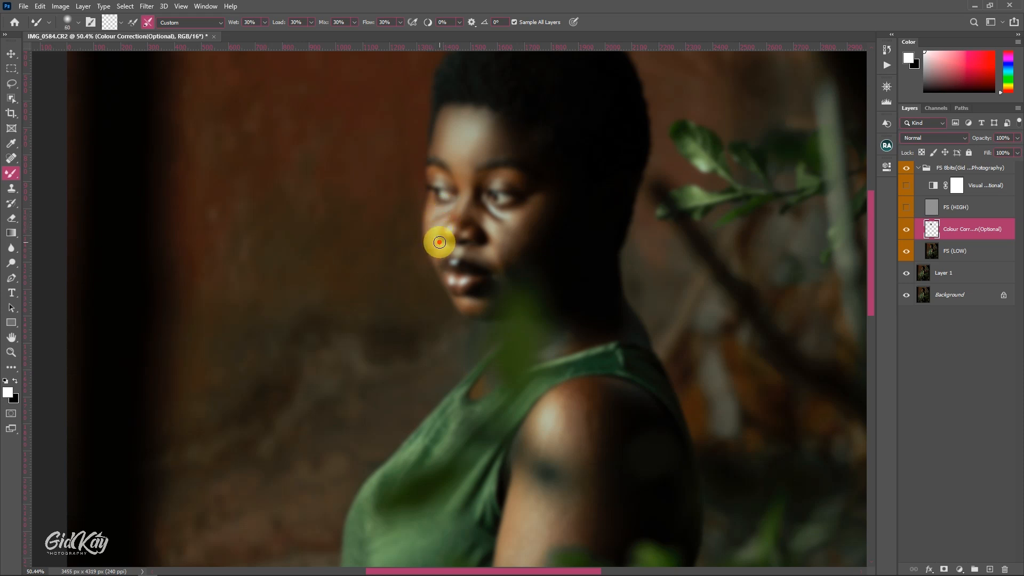
Blend the skin around the far eye and the inner corner of the near eye with a smaller Mixer Brush
scroll(446, 242, "up", 3)
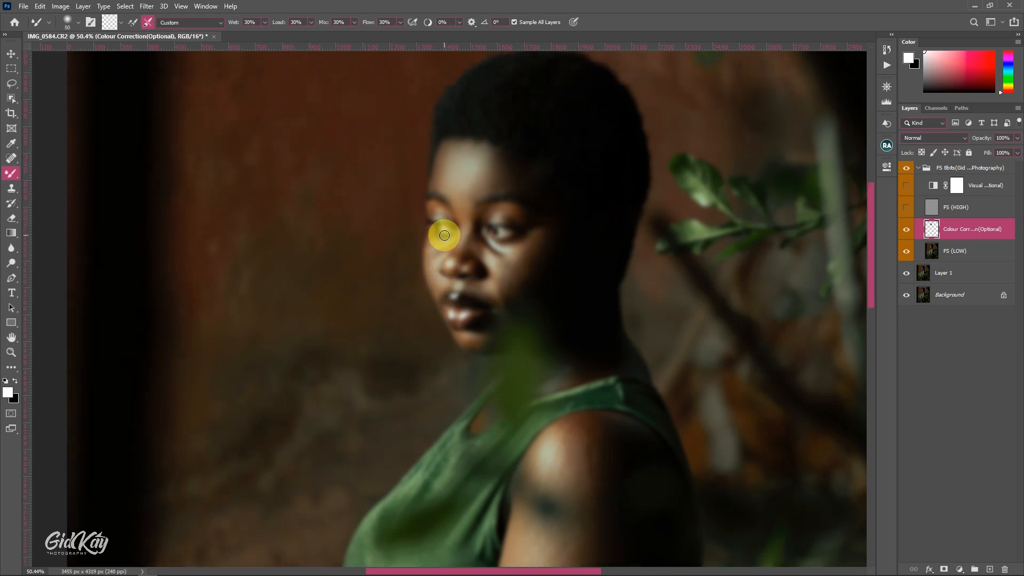
scroll(447, 238, "up", 1)
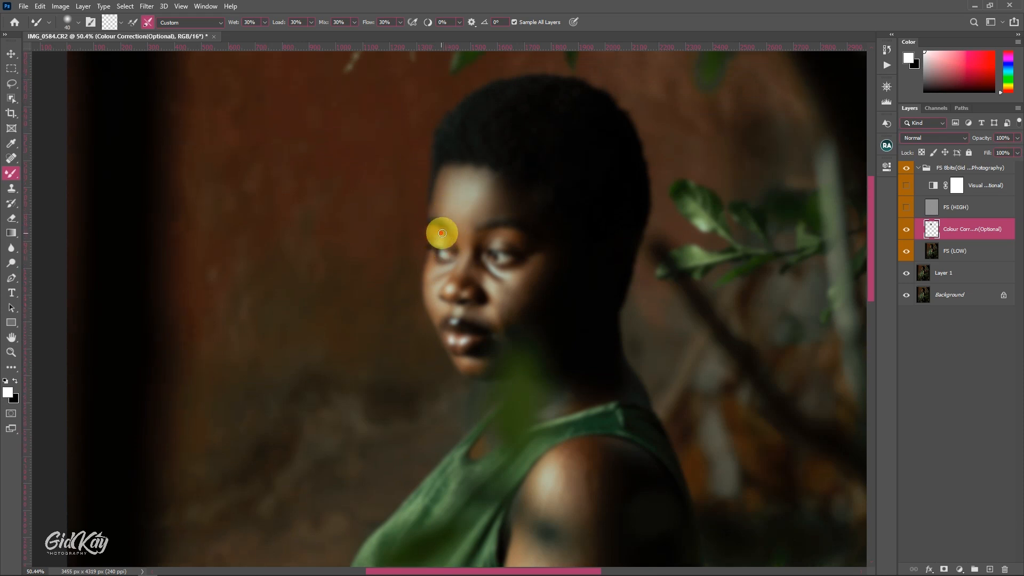
key("bracketright")
scroll(457, 228, "down", 1)
left_click(491, 214)
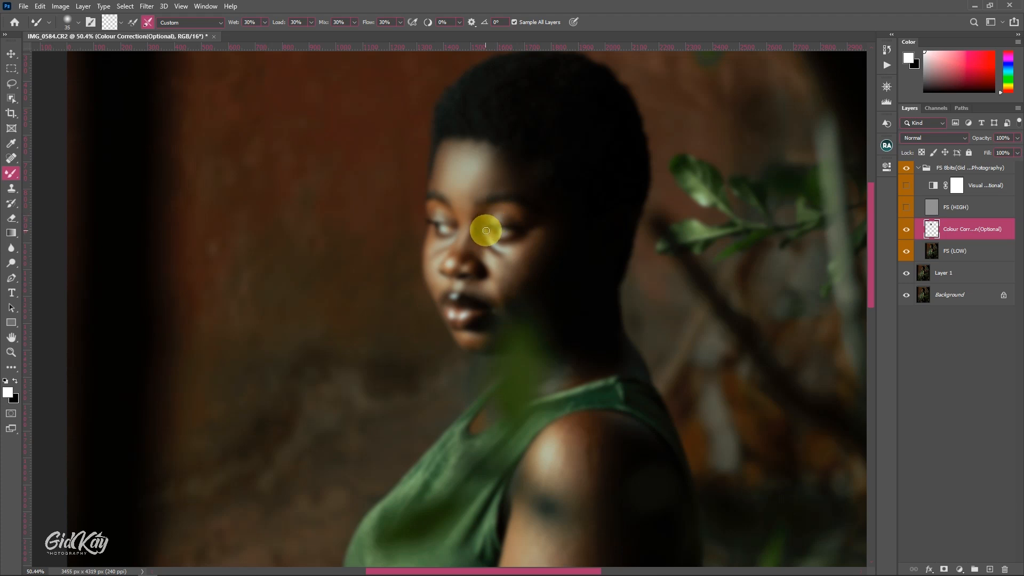
Smooth the under-eye area and near cheek, enlarging the Mixer Brush to 125 pixels for the cheek
scroll(486, 230, "down", 2)
key("bracketright")
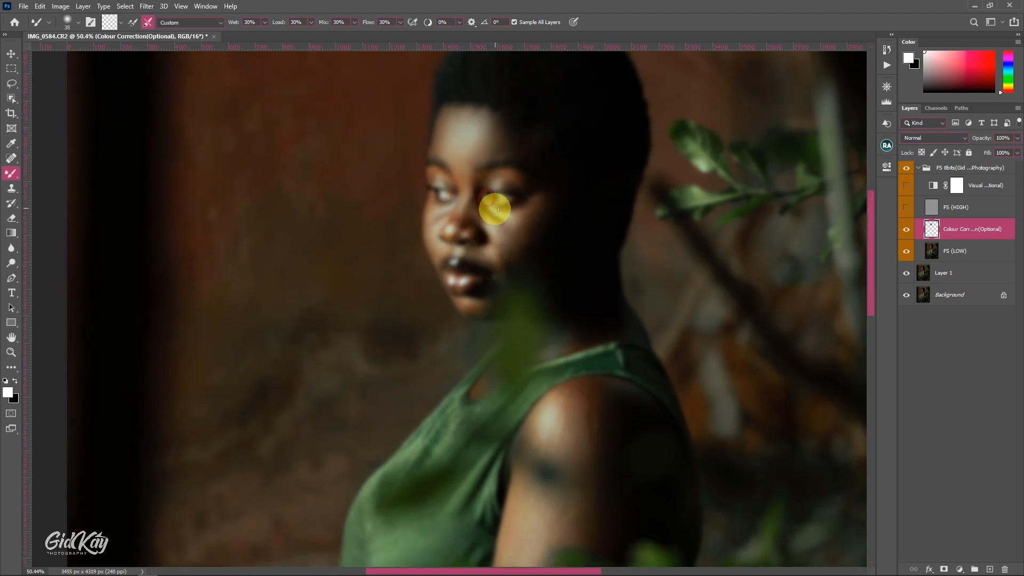
key("bracketright")
key("bracketright")
key("bracketright")
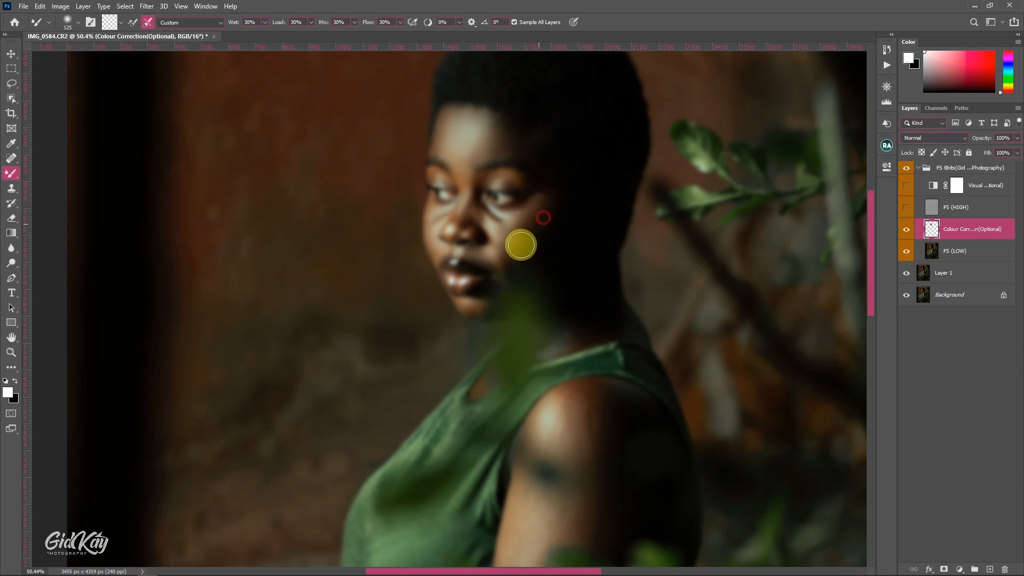
Blend the near cheek beside the nose, reducing the Mixer Brush to 60 pixels and smaller for the tighter area
key("bracketleft")
key("bracketleft")
key("bracketleft")
scroll(488, 223, "up", 2)
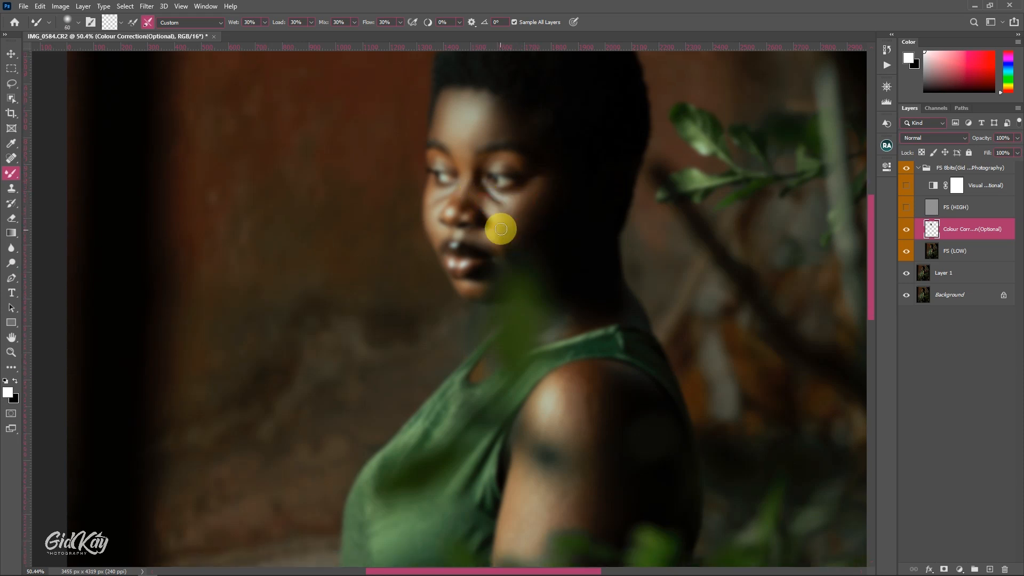
key("bracketright")
key("bracketright")
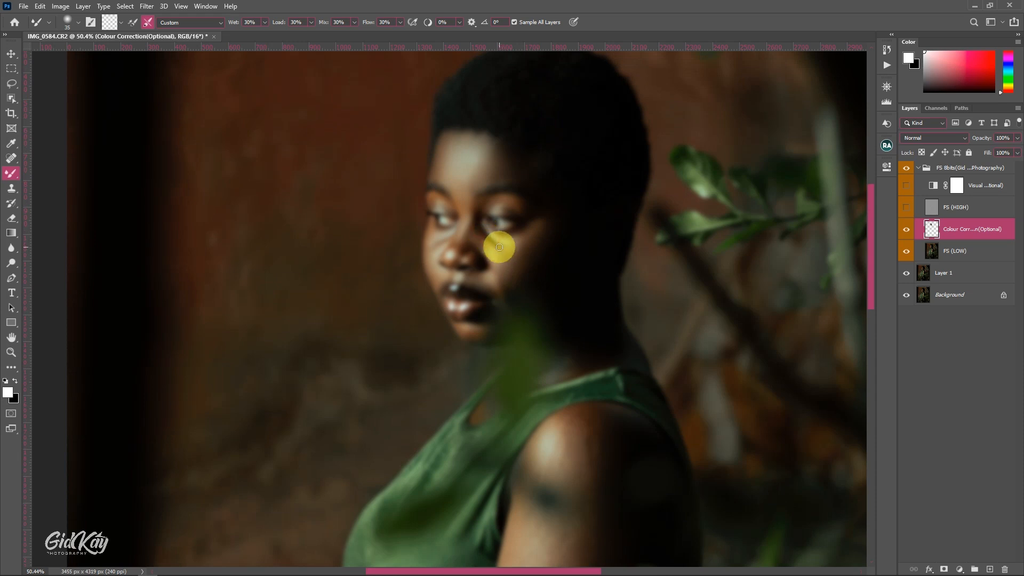
Smooth the outer near cheek and the fold between nose and mouth, varying the Mixer Brush between 45 and 90 pixels
scroll(503, 249, "down", 4)
key("bracketright")
key("bracketright")
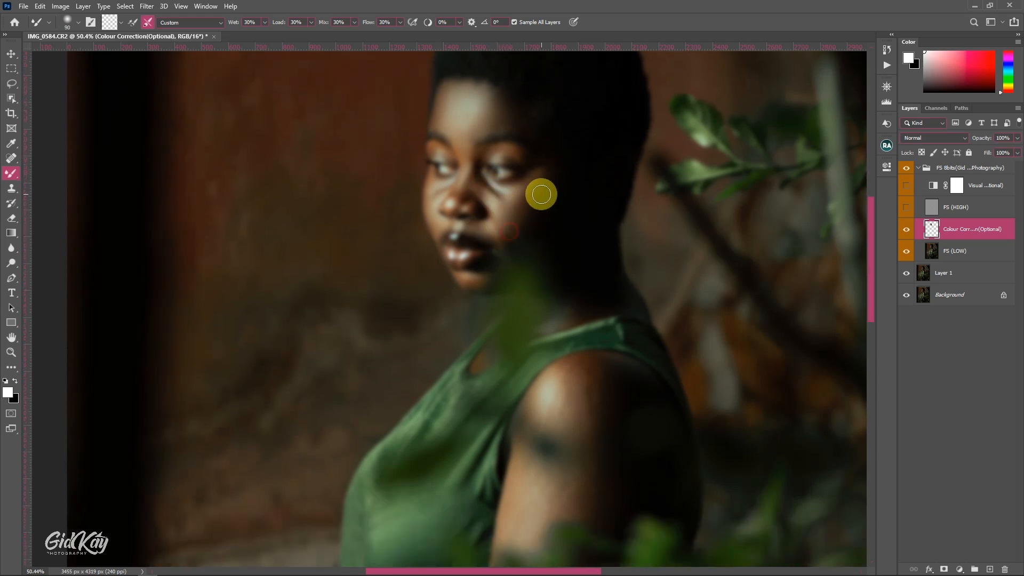
key("bracketleft")
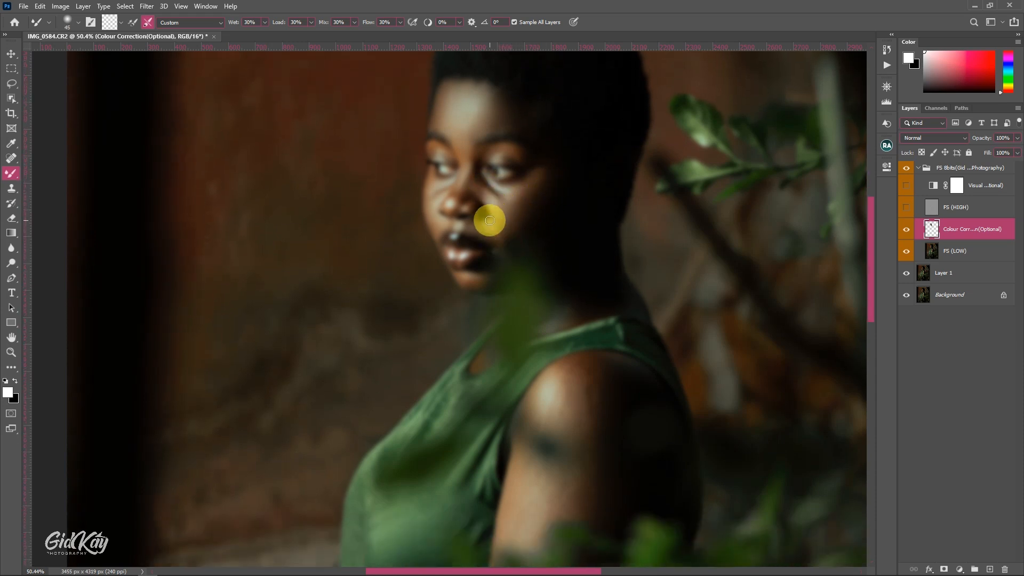
left_click_drag(491, 230, 499, 240)
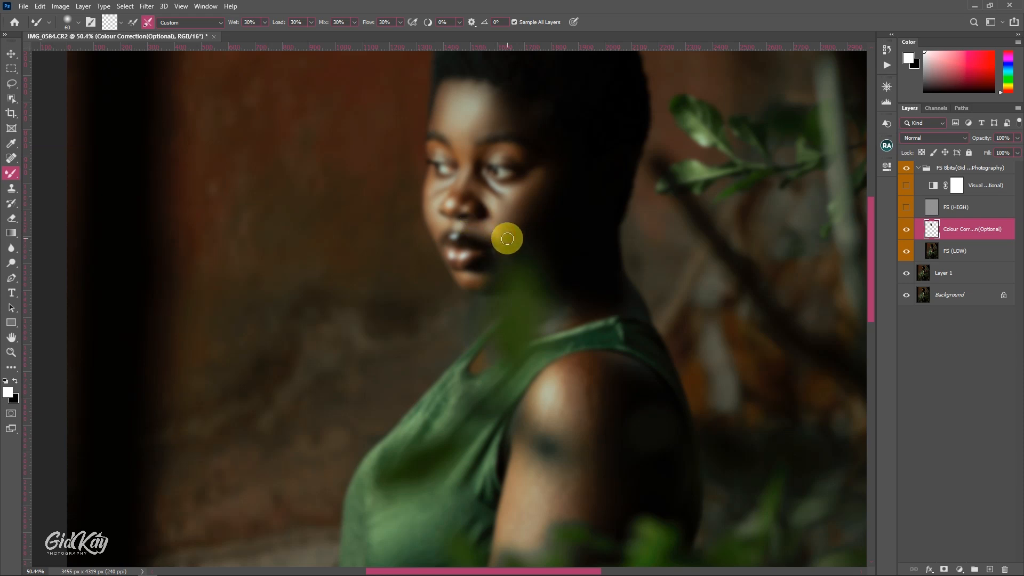
Blend the skin on the chin below the lower lip with a 60 pixel Mixer Brush
scroll(508, 239, "down", 3)
key("bracketleft")
key("bracketleft")
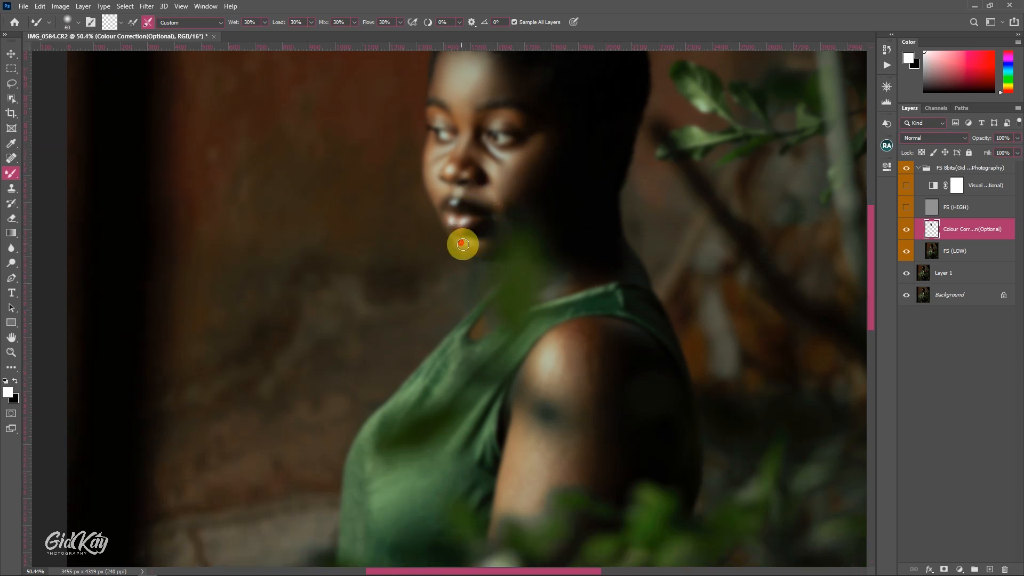
left_click_drag(463, 244, 489, 244)
Smooth the skin above the upper lip and on the nose with a 35–45 pixel Mixer Brush
scroll(459, 232, "up", 1)
key("bracketleft")
key("bracketleft")
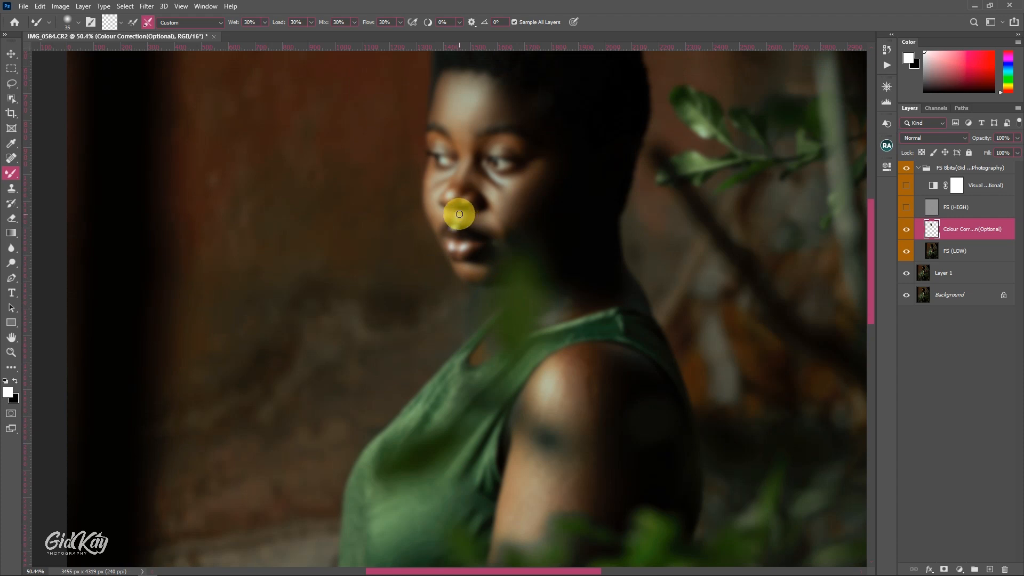
key("bracketright")
key("bracketleft")
left_click_drag(458, 177, 467, 184)
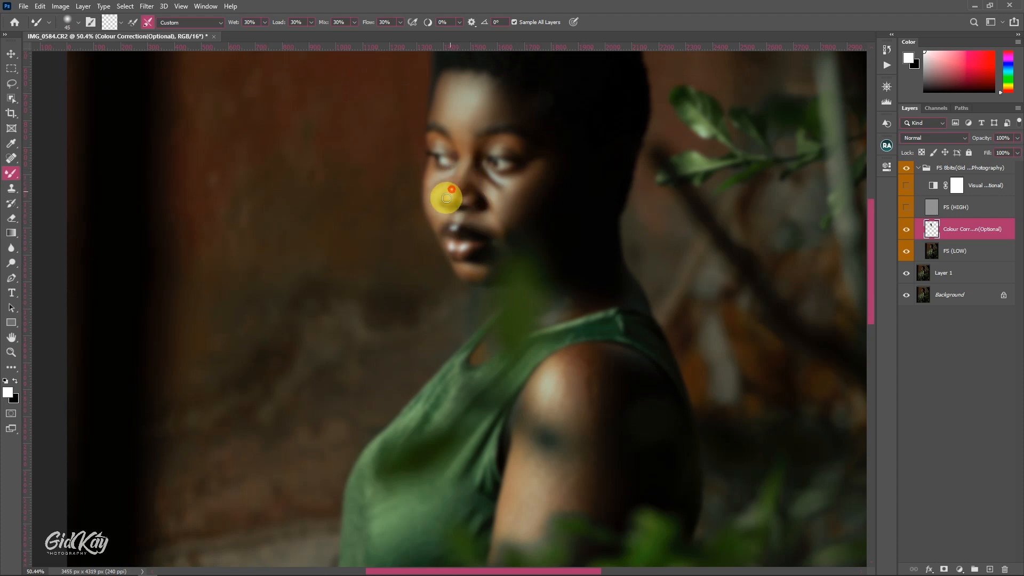
scroll(447, 192, "down", 1)
scroll(856, 264, "up", 2)
Show the FS (HIGH) layer and inspect the retouched face with its texture, both zoomed out and close up
left_click(906, 208)
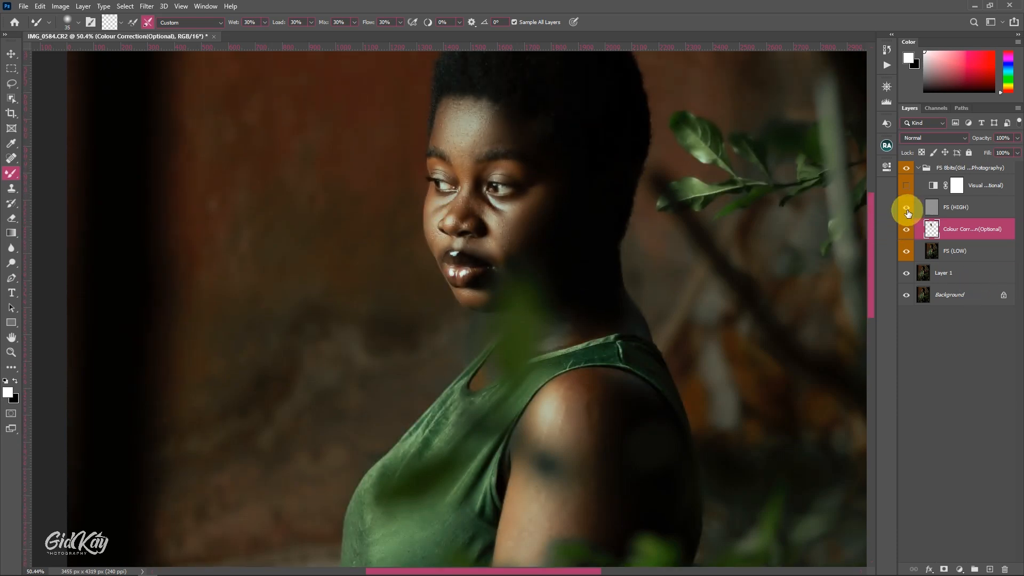
scroll(512, 272, "up", 2)
scroll(511, 269, "down", 1)
key("ctrl+0")
scroll(469, 199, "up", 5)
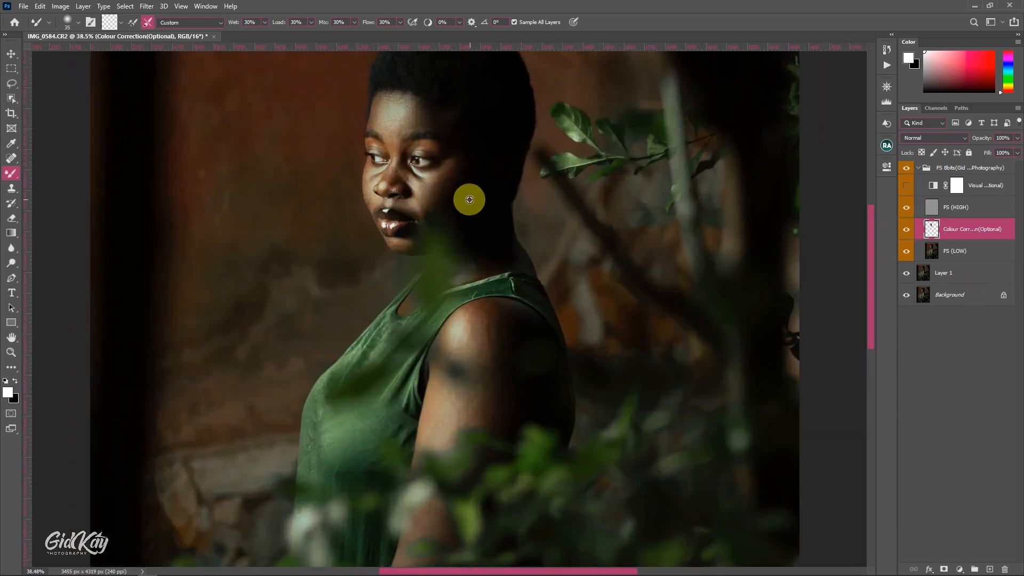
scroll(467, 212, "up", 2)
scroll(467, 212, "down", 1)
Hide FS (HIGH) and blend the skin on the neck above the neckline with a Mixer Brush of up to 100 pixels
left_click(906, 208)
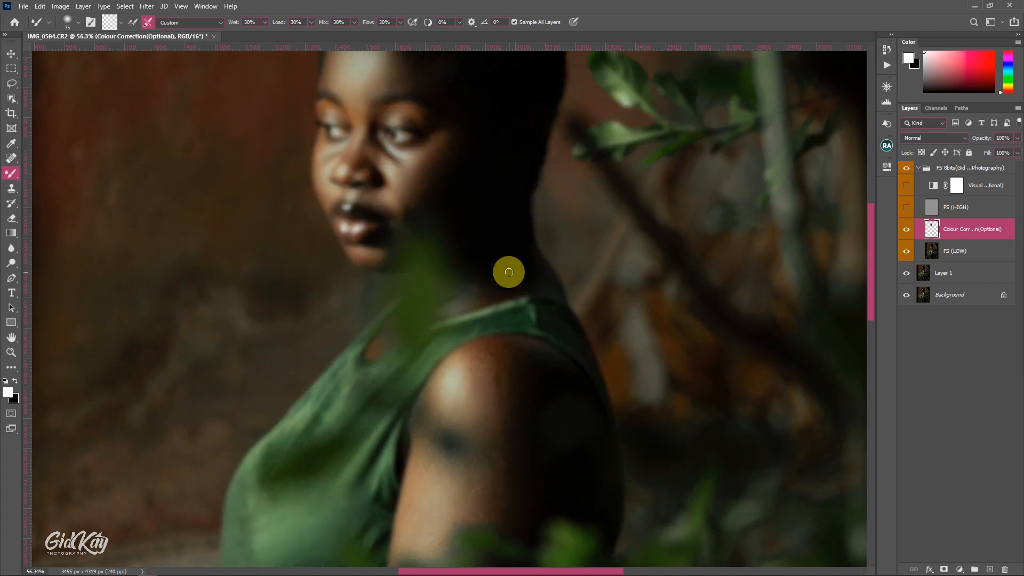
scroll(472, 234, "down", 1)
key("bracketright")
key("bracketright")
key("bracketright")
key("bracketright")
key("bracketright")
key("bracketright")
key("bracketright")
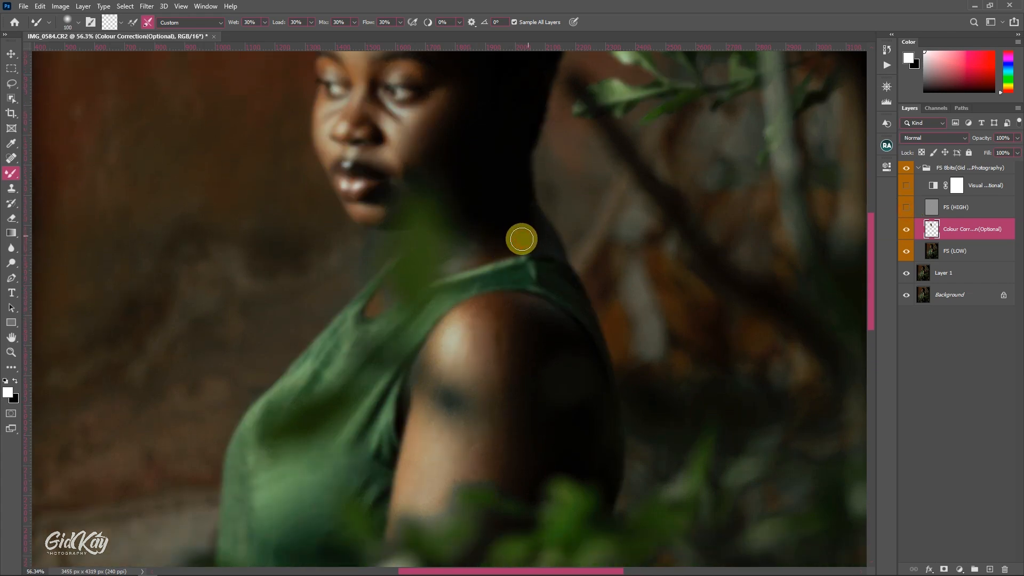
key("bracketleft")
key("bracketleft")
key("bracketleft")
key("bracketleft")
key("bracketleft")
scroll(455, 304, "down", 1)
scroll(493, 313, "down", 3)
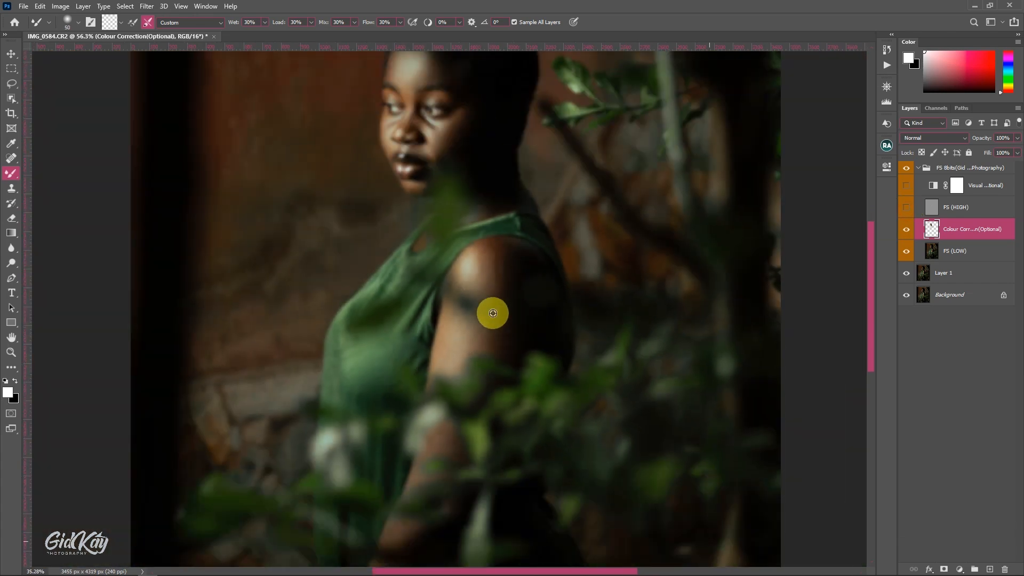
Smooth the tones on the shoulder and upper arm, working around the dark mark with smaller Mixer Brush sizes down to 100 pixels
scroll(493, 313, "down", 2)
key("bracketright")
key("bracketright")
key("bracketright")
key("bracketright")
key("bracketright")
key("bracketright")
key("bracketright")
key("bracketright")
key("bracketright")
mouse_move(472, 261)
left_mouse_down()
mouse_move(492, 249)
mouse_move(492, 284)
mouse_move(489, 261)
mouse_move(509, 263)
mouse_move(503, 291)
mouse_move(512, 254)
mouse_move(524, 264)
mouse_move(503, 298)
mouse_move(492, 276)
mouse_move(471, 277)
mouse_move(492, 288)
mouse_move(489, 320)
mouse_move(455, 345)
left_mouse_up()
key("bracketleft")
key("bracketleft")
key("bracketleft")
key("bracketright")
key("bracketleft")
key("bracketleft")
key("bracketleft")
key("bracketleft")
key("bracketleft")
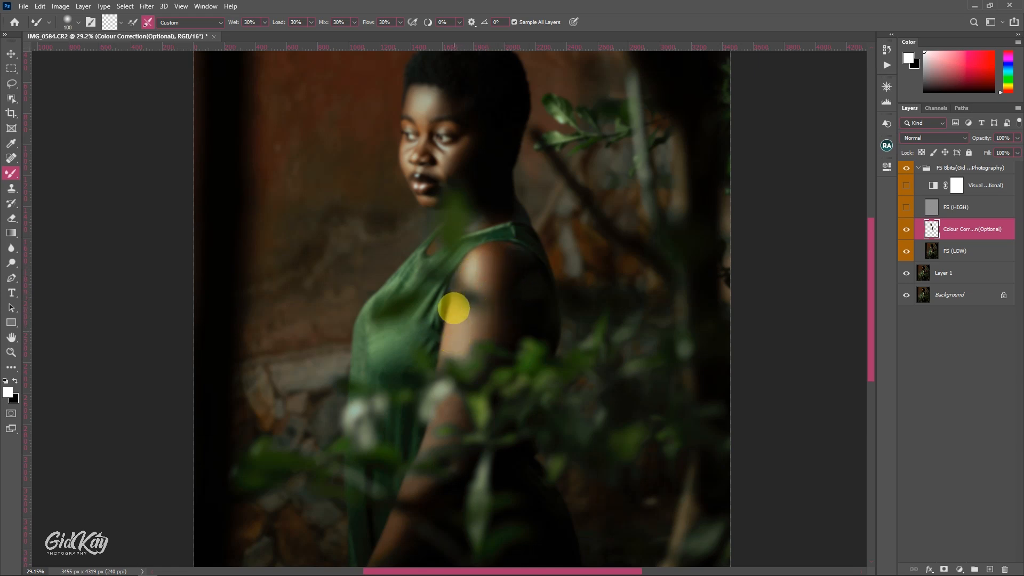
Blend the upper arm below the dark mark with a larger Mixer Brush, reducing it to 150 pixels near the foliage
key("bracketright")
key("bracketright")
key("bracketright")
mouse_move(454, 308)
left_mouse_down()
mouse_move(445, 347)
mouse_move(458, 306)
mouse_move(484, 329)
mouse_move(501, 303)
mouse_move(504, 325)
left_mouse_up()
key("bracketleft")
scroll(511, 326, "down", 1)
key("bracketleft")
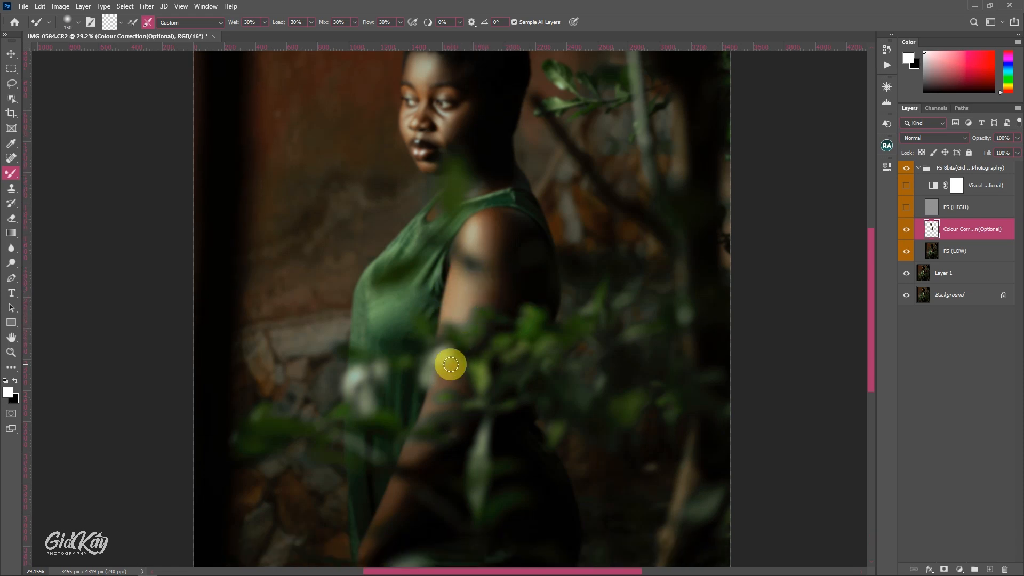
Smooth the arm around the elbow behind the leaves with a Mixer Brush of up to 100 pixels
scroll(451, 371, "down", 2)
key("bracketleft")
key("bracketleft")
key("bracketleft")
key("bracketleft")
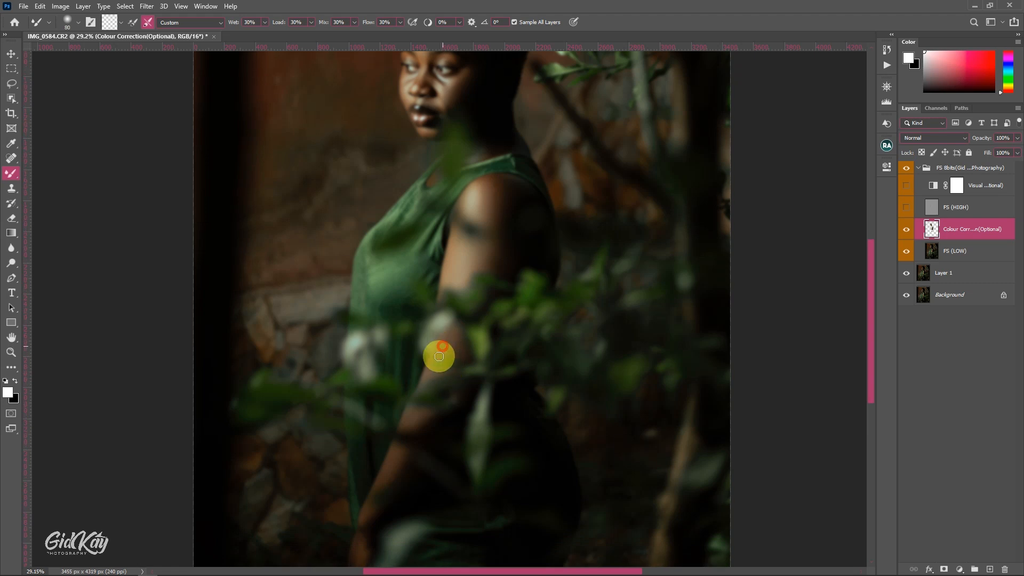
scroll(447, 336, "down", 1)
key("bracketright")
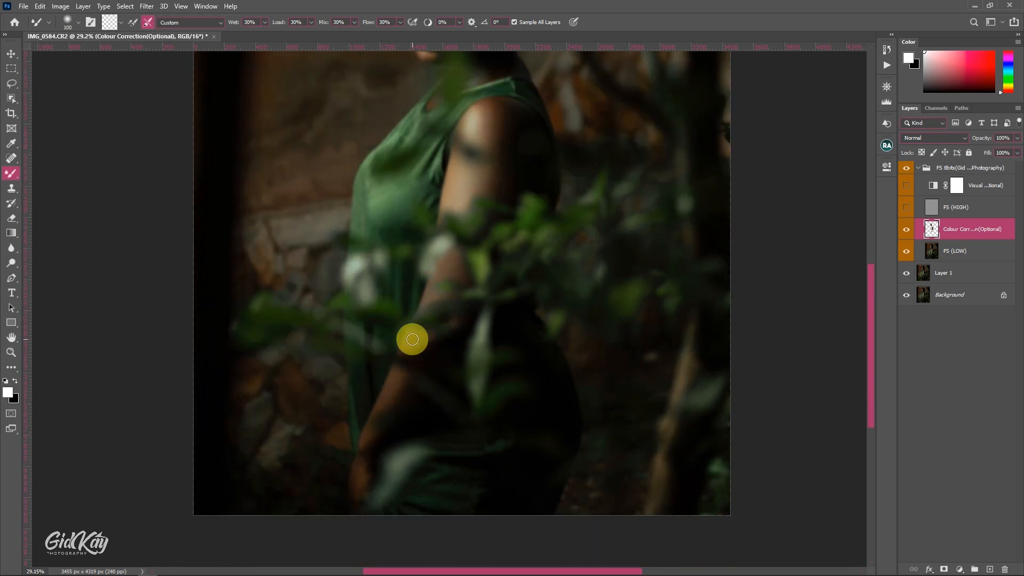
Blend the forearm down to the wrist and hand, varying the Mixer Brush between 90 and 125 pixels
scroll(415, 344, "down", 1)
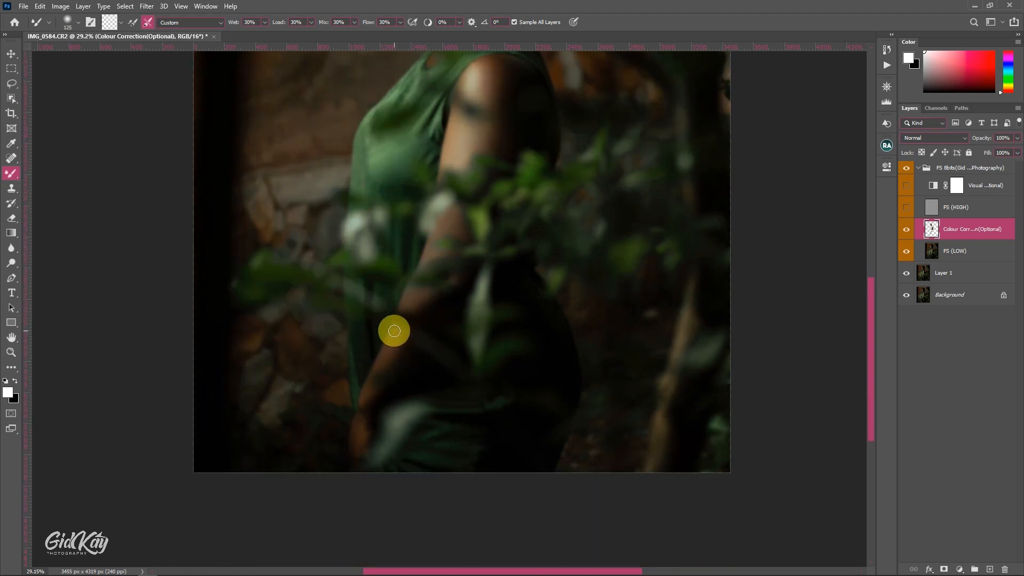
key("bracketleft")
key("bracketleft")
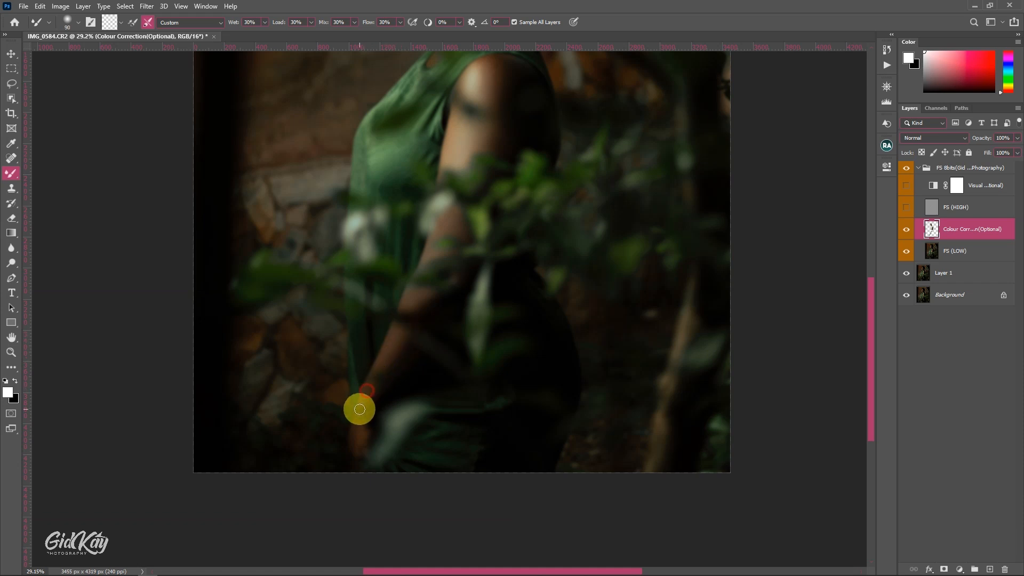
scroll(360, 397, "down", 1)
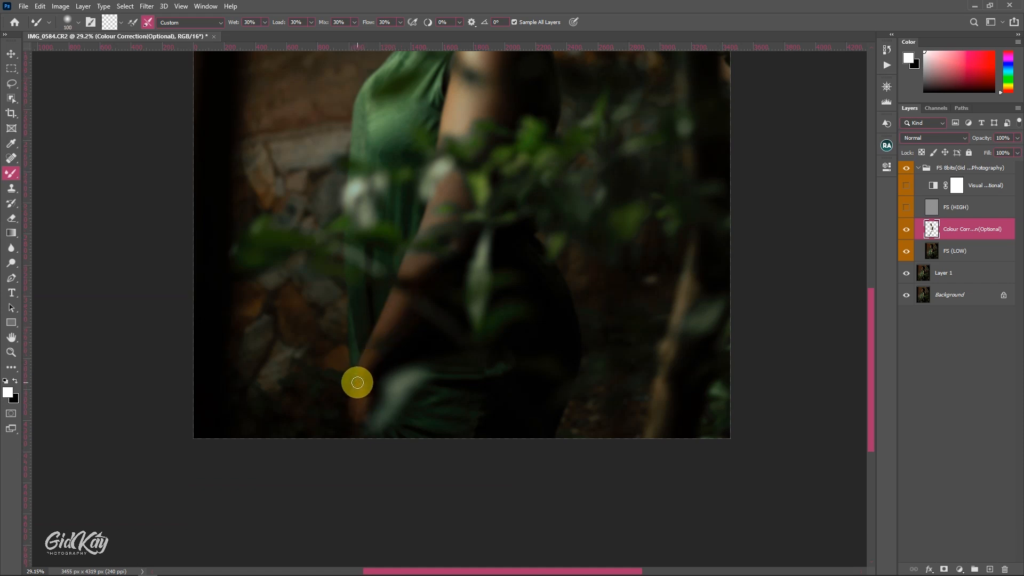
mouse_move(357, 383)
left_mouse_down()
mouse_move(355, 415)
mouse_move(361, 393)
left_mouse_up()
key("bracketright")
Show the FS (HIGH) layer and inspect the smoothed skin on the whole portrait and the face
left_click(906, 207)
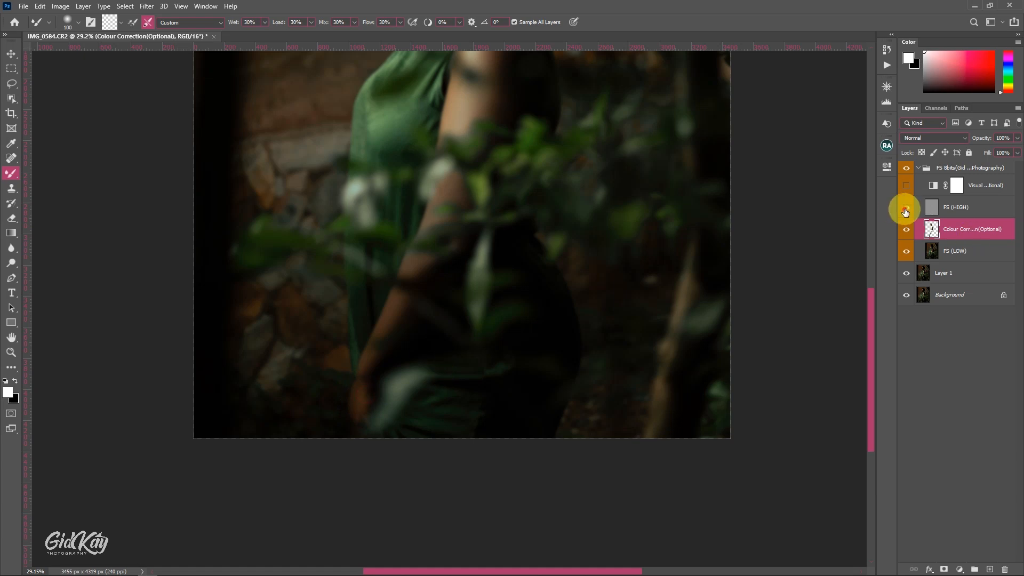
key("ctrl+0")
scroll(457, 213, "up", 4)
left_click_drag(457, 213, 456, 239)
scroll(411, 137, "up", 3)
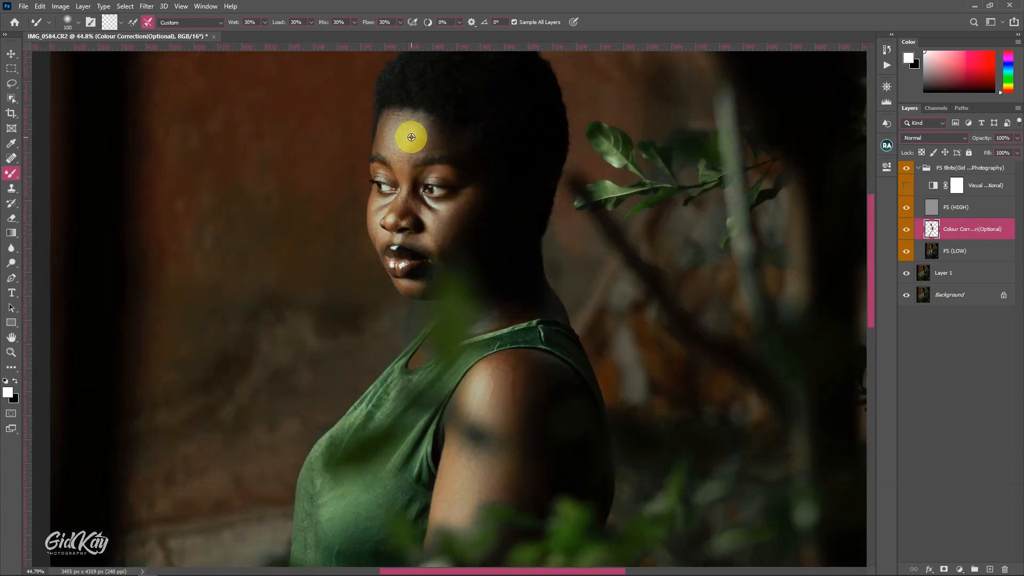
scroll(433, 144, "up", 4)
mouse_move(436, 146)
left_mouse_down()
mouse_move(486, 249)
mouse_move(474, 216)
left_mouse_up()
Add an empty layer above Colour Correction, hide FS (HIGH), and set the Mixer Brush to 175 pixels with 10% flow
left_click(989, 569)
left_click(906, 207)
scroll(515, 252, "down", 6)
key("bracketright")
key("bracketright")
key("bracketright")
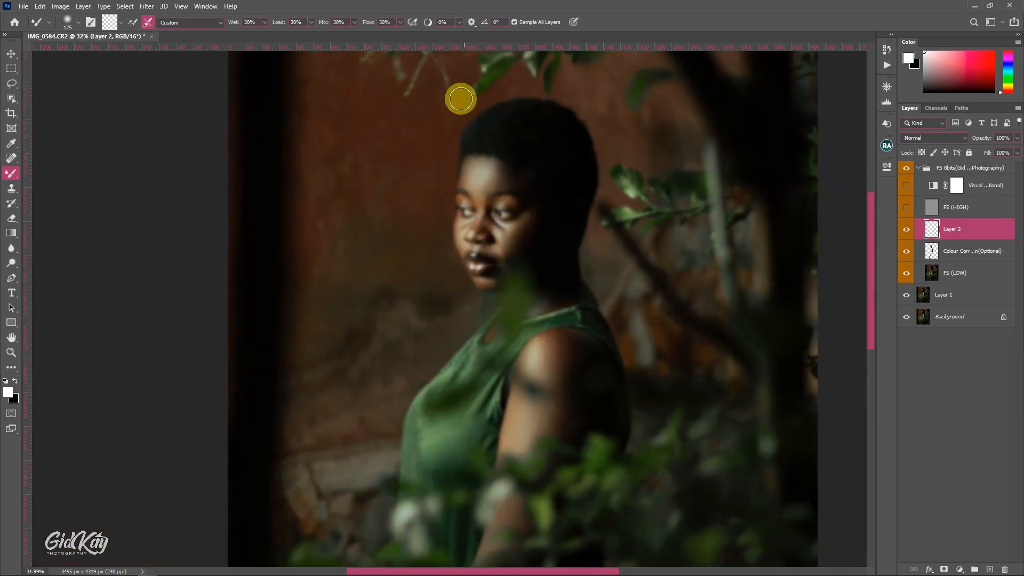
type("0")
key("Return")
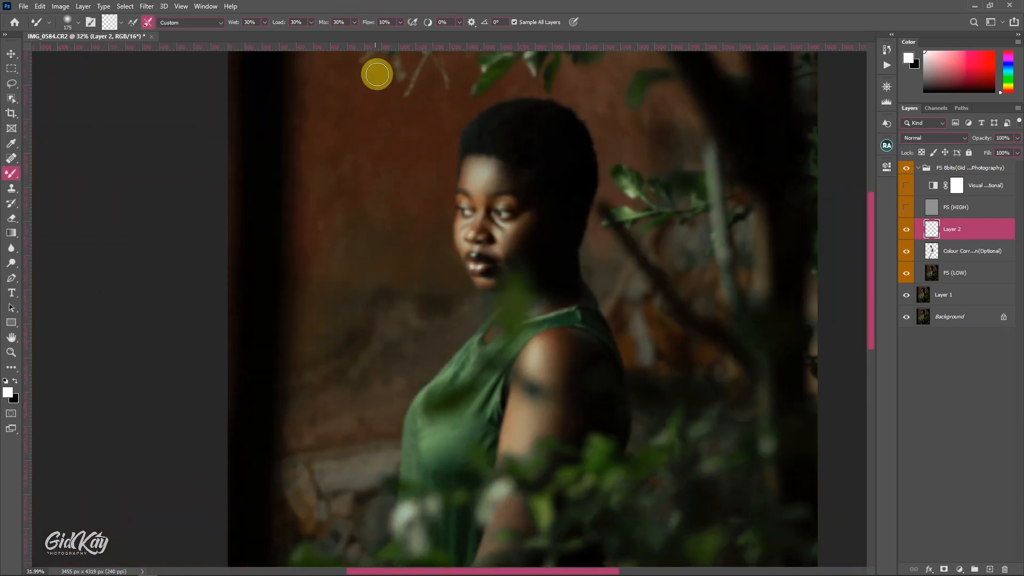
Blend the forehead on Layer 2, reducing the Mixer Brush from 175 to 125 pixels toward the hairline
key("bracketright")
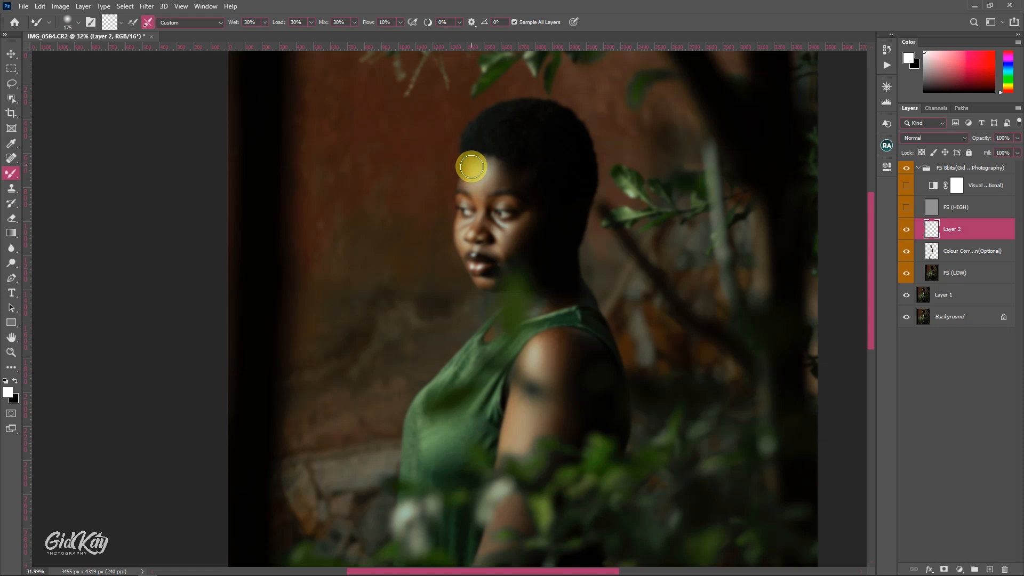
key("bracketleft")
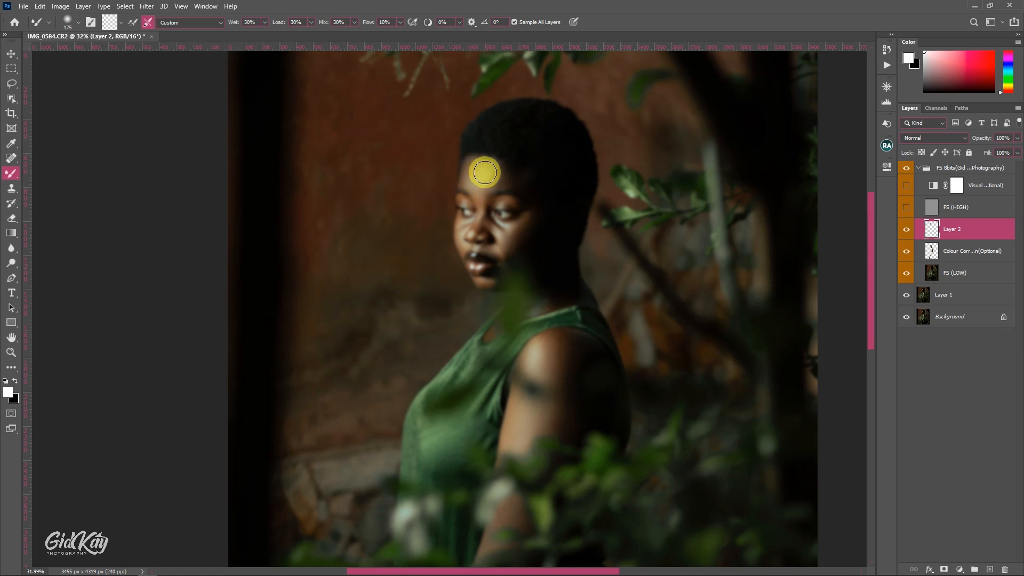
key("bracketleft")
key("bracketleft")
key("bracketleft")
key("bracketleft")
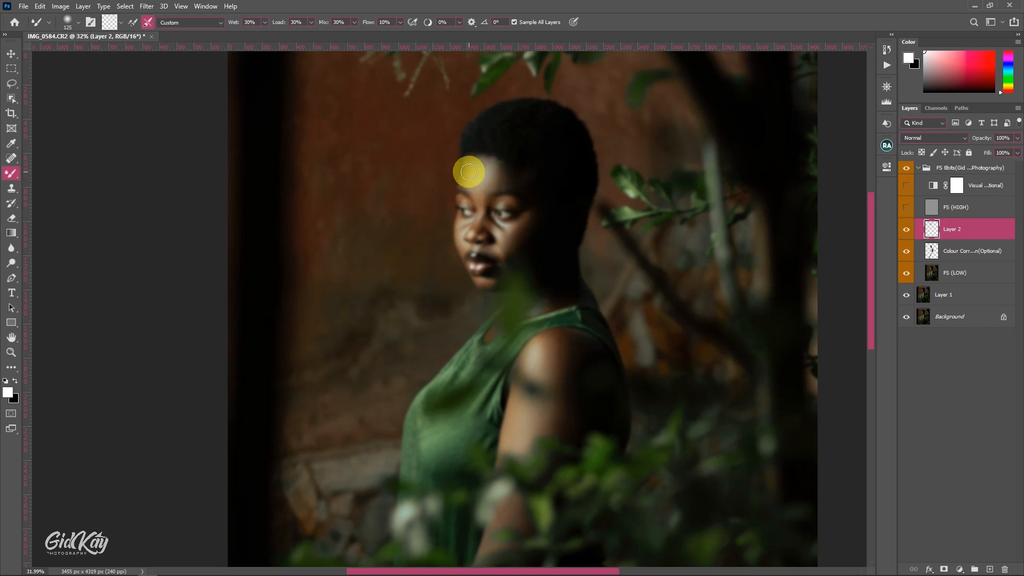
key("bracketright")
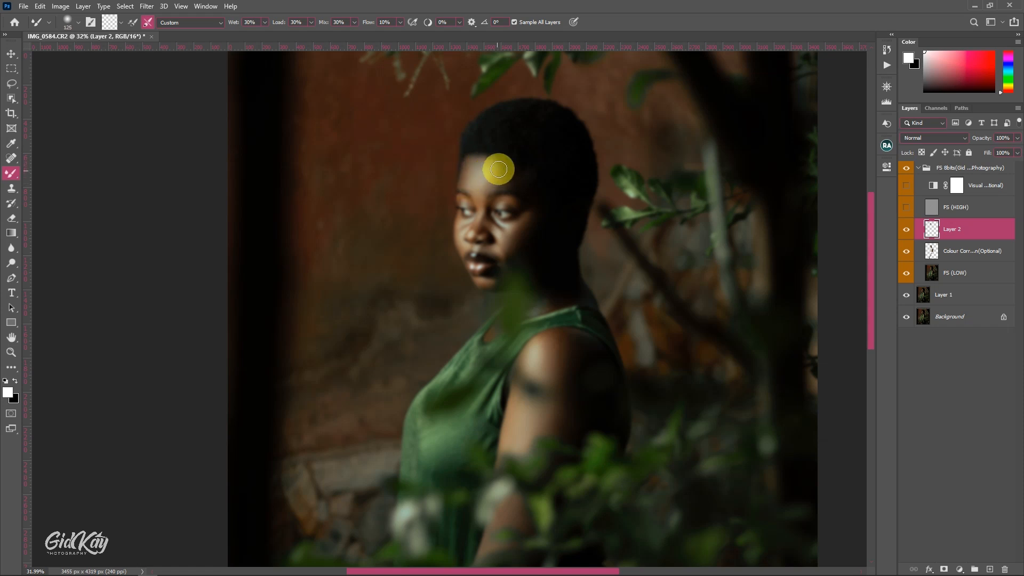
Smooth the nose bridge and the skin under the near eye on Layer 2 with a smaller Mixer Brush
key("bracketleft")
key("bracketleft")
key("bracketleft")
key("bracketleft")
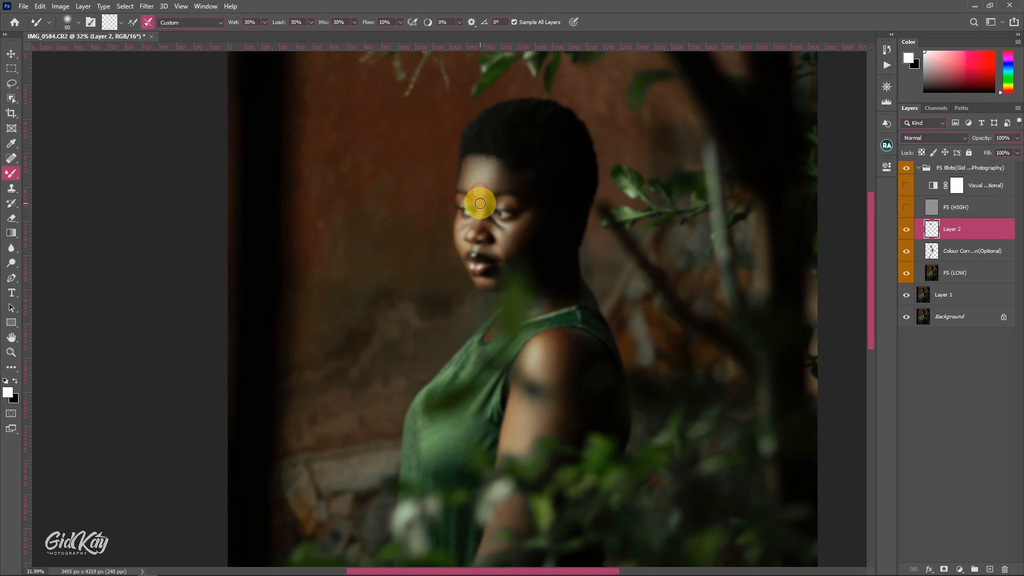
mouse_move(488, 200)
left_mouse_down()
mouse_move(479, 207)
mouse_move(476, 221)
mouse_move(513, 235)
mouse_move(506, 280)
mouse_move(519, 240)
left_mouse_up()
Blend the shadowed outer part of the near cheek with a 175 pixel Mixer Brush
scroll(492, 218, "up", 1)
key("bracketright")
key("bracketright")
key("bracketright")
key("bracketright")
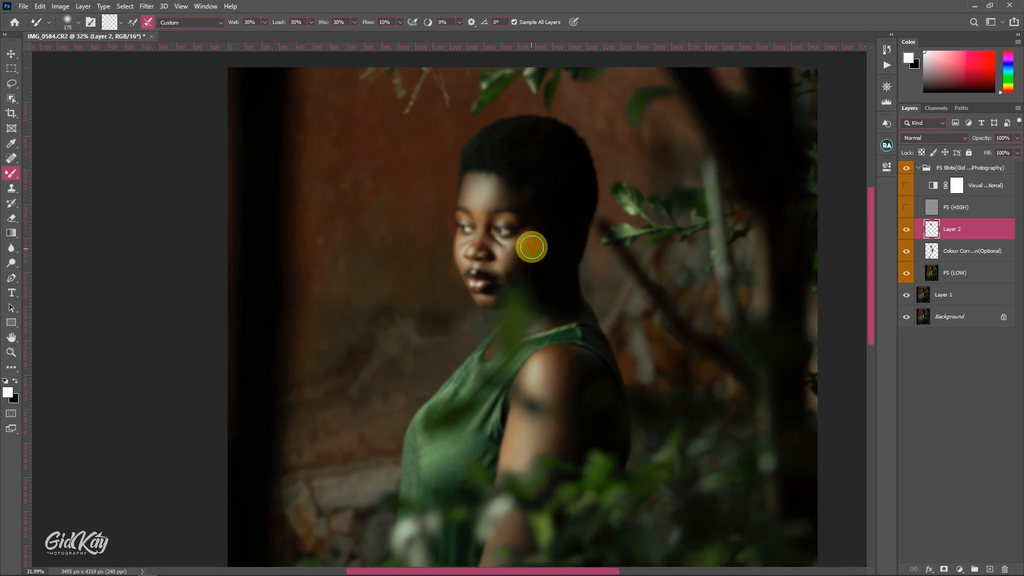
Smooth the far cheek, the skin beside the mouth and the chin on Layer 2, reducing the Mixer Brush to 60 pixels
key("bracketleft")
key("bracketleft")
key("bracketright")
mouse_move(463, 237)
left_mouse_down()
mouse_move(464, 272)
mouse_move(492, 267)
left_mouse_up()
key("bracketright")
key("bracketright")
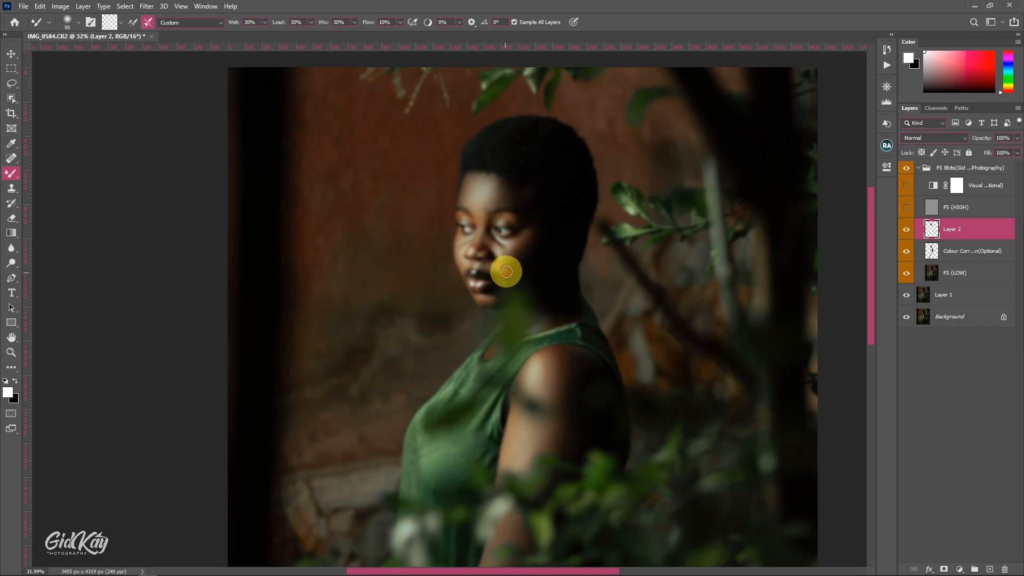
scroll(507, 271, "down", 1)
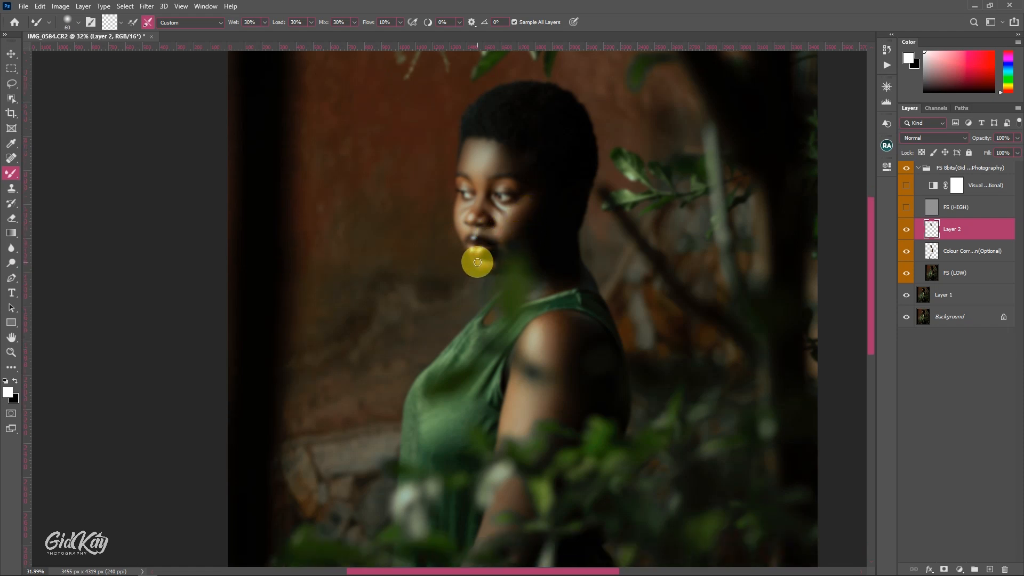
Blend the shoulder highlight into the surrounding shadow on Layer 2 with a Mixer Brush of 200 to 300 pixels
scroll(506, 256, "down", 2)
key("bracketright")
key("bracketright")
key("bracketright")
key("bracketright")
key("bracketright")
key("bracketright")
key("bracketright")
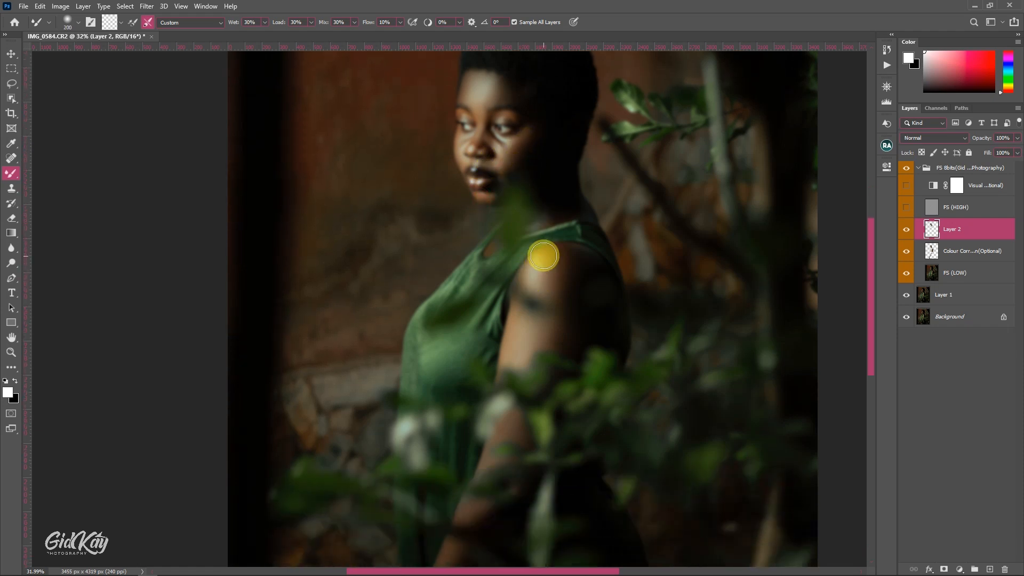
key("bracketleft")
key("bracketleft")
key("bracketleft")
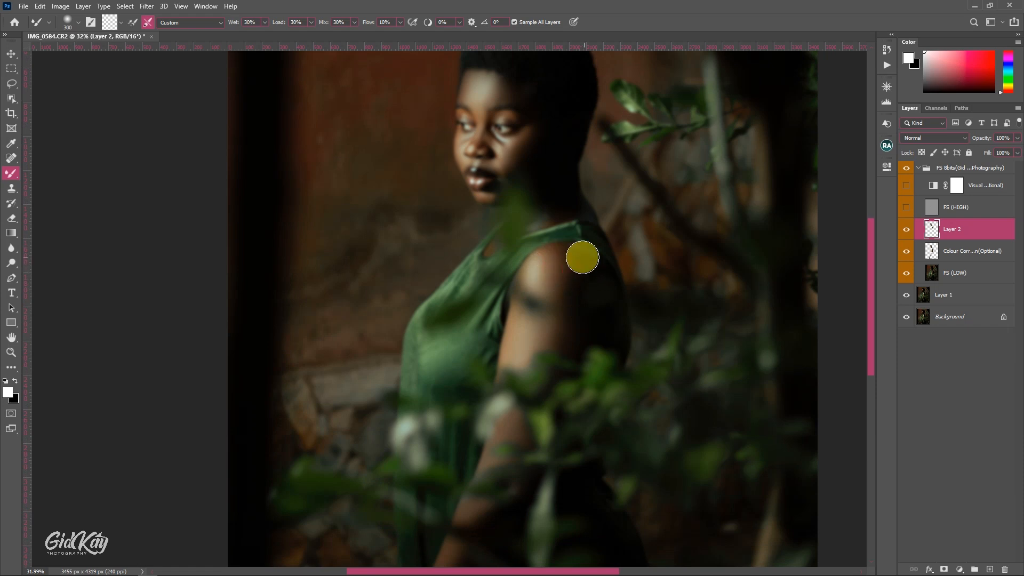
scroll(572, 286, "down", 1)
left_click(543, 254)
left_click_drag(543, 253, 567, 302)
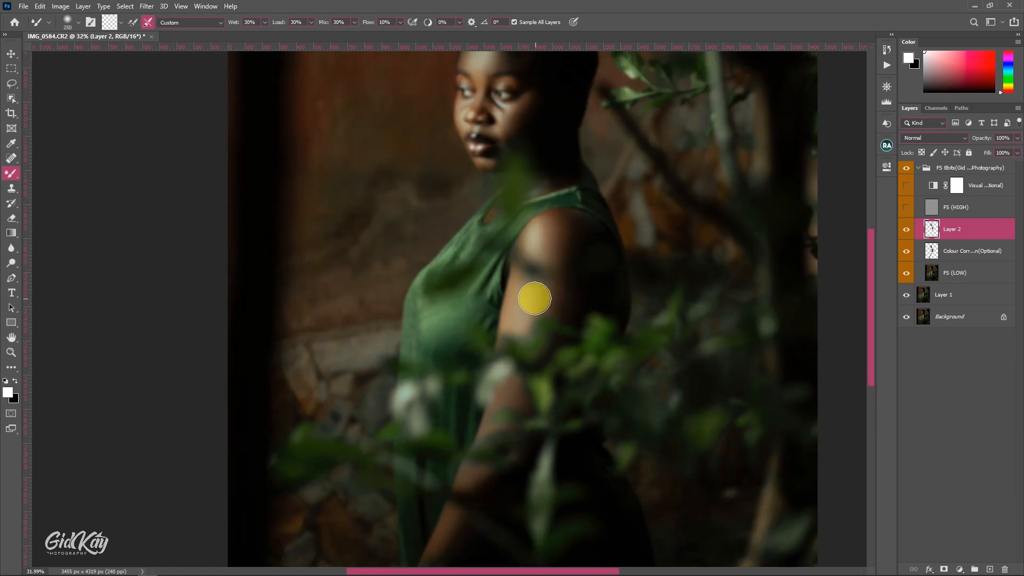
Smooth the arm from below the shoulder to the wrist on Layer 2, reducing the Mixer Brush to 90 pixels
key("bracketleft")
key("bracketleft")
left_click_drag(509, 267, 508, 299)
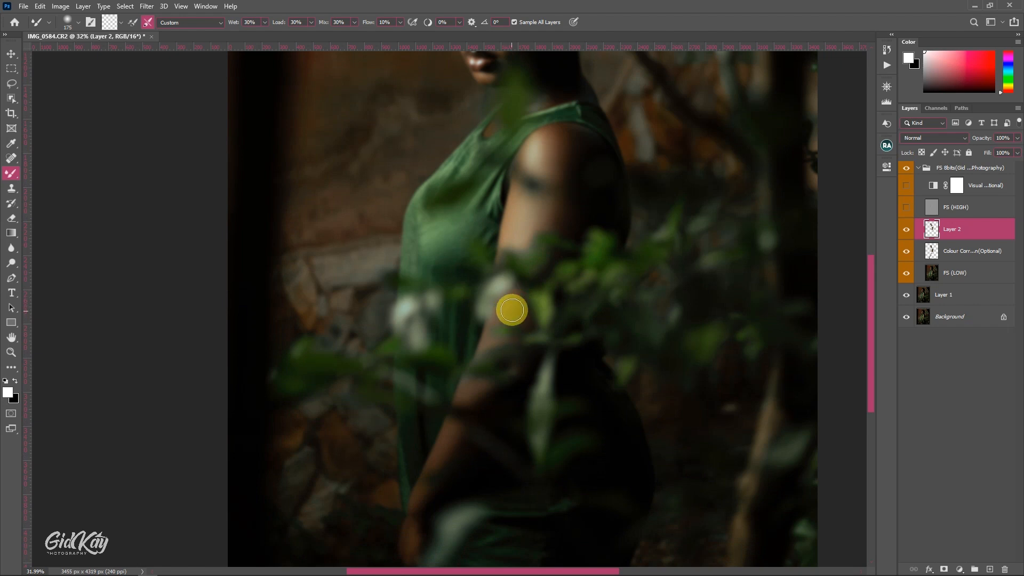
scroll(466, 308, "down", 3)
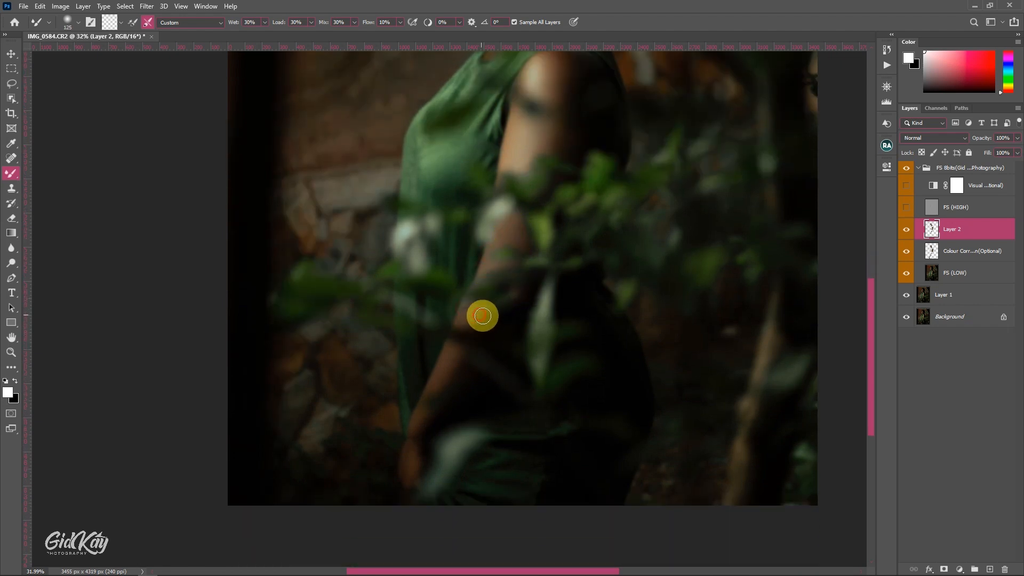
scroll(426, 395, "down", 2)
key("bracketleft")
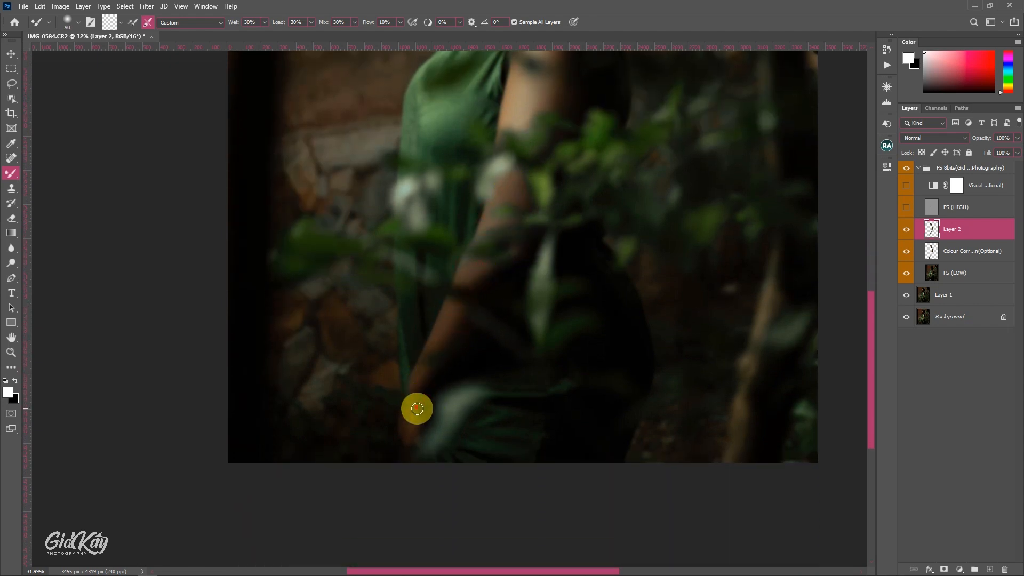
Show the FS (HIGH) layer again and compare the portrait with and without the frequency separation group and Layer 2
key("ctrl+0")
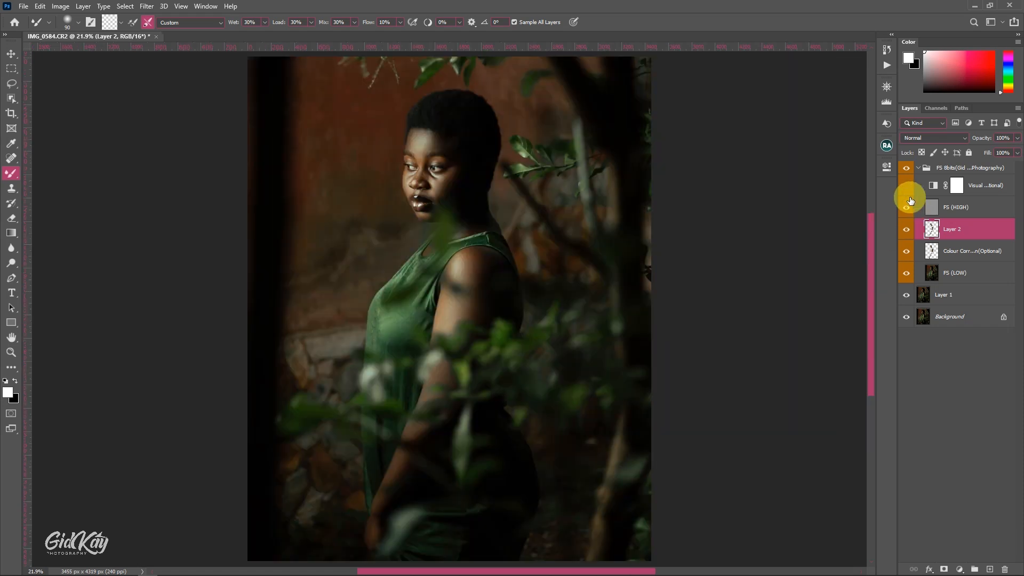
left_click(887, 87)
left_click(909, 168)
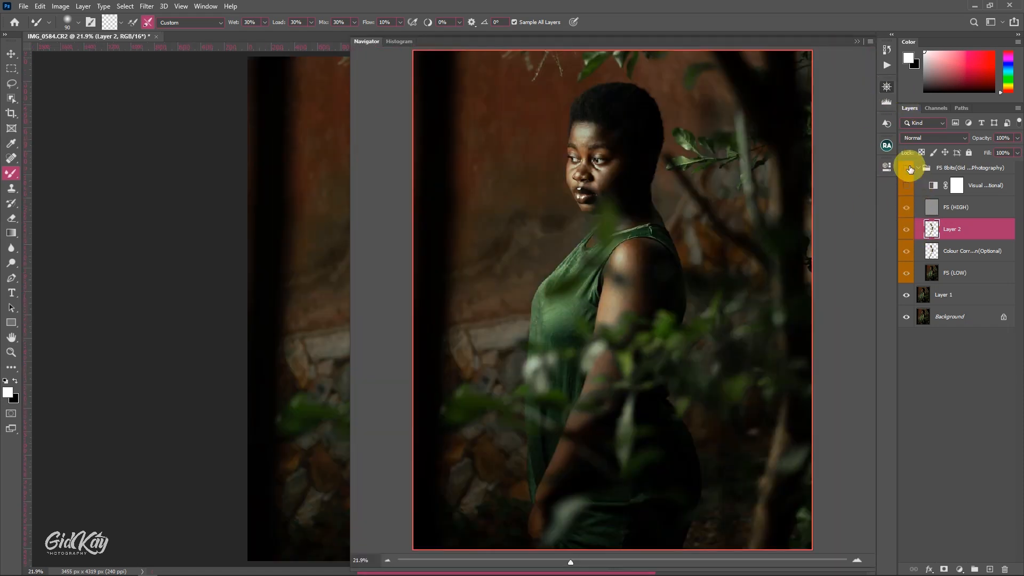
left_click(910, 169)
left_click(909, 168)
left_click(910, 168)
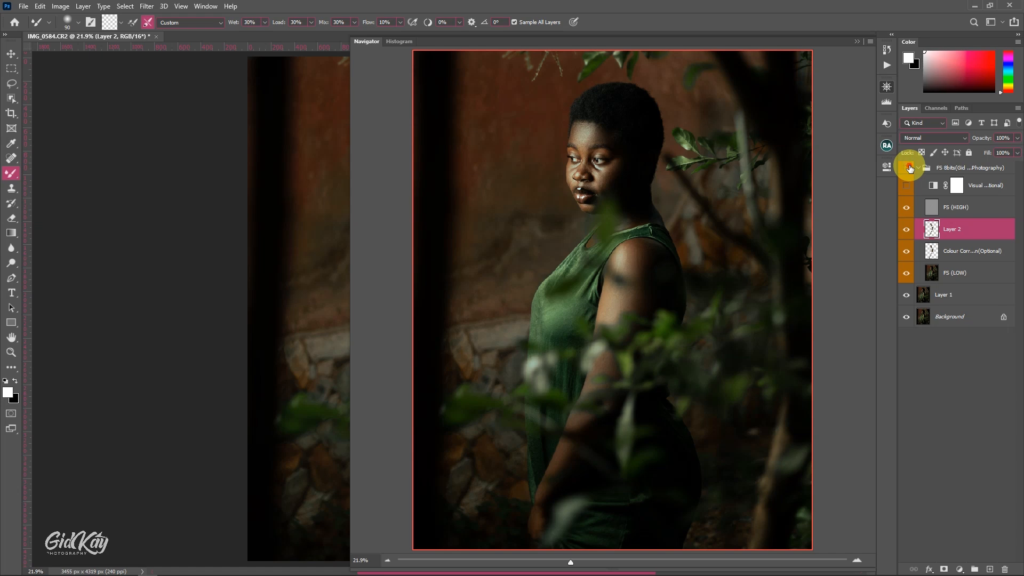
left_click(907, 230)
left_click(908, 230)
Merge Layer 2 with the optional colour correction layer beneath it
left_click(957, 252, "shift")
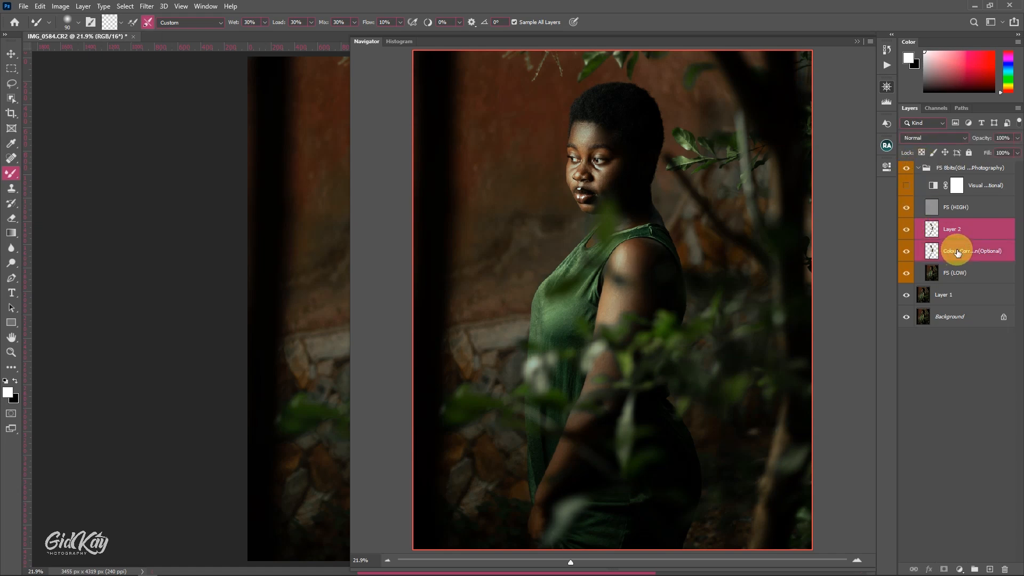
key("ctrl+e")
left_click(857, 41)
Lasso the forehead on Layer 2 with an 18 px feather and apply a Gaussian Blur with a 15 pixel radius
scroll(408, 143, "up", 10)
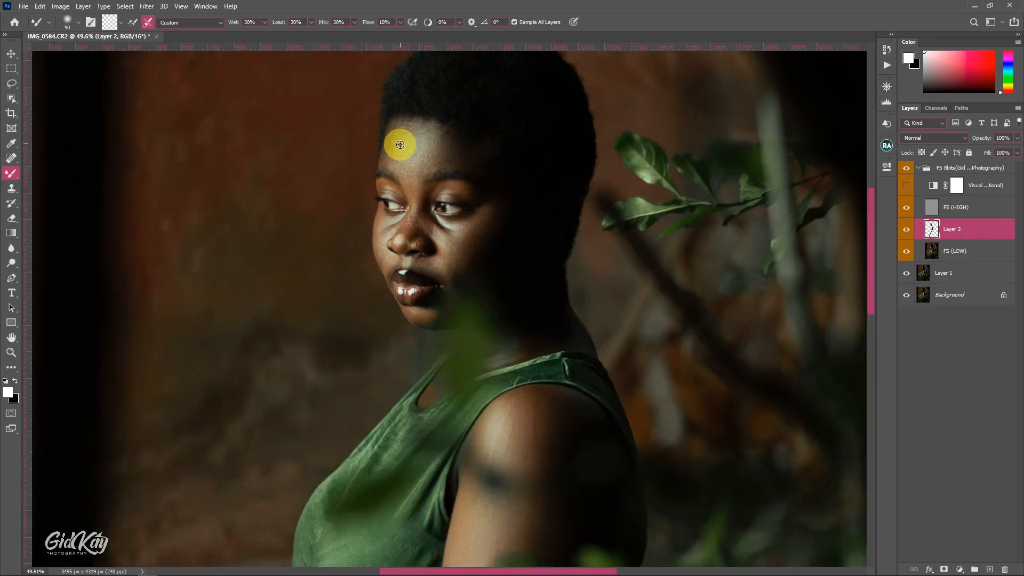
left_click_drag(443, 172, 495, 219)
key("l")
scroll(332, 112, "up", 2)
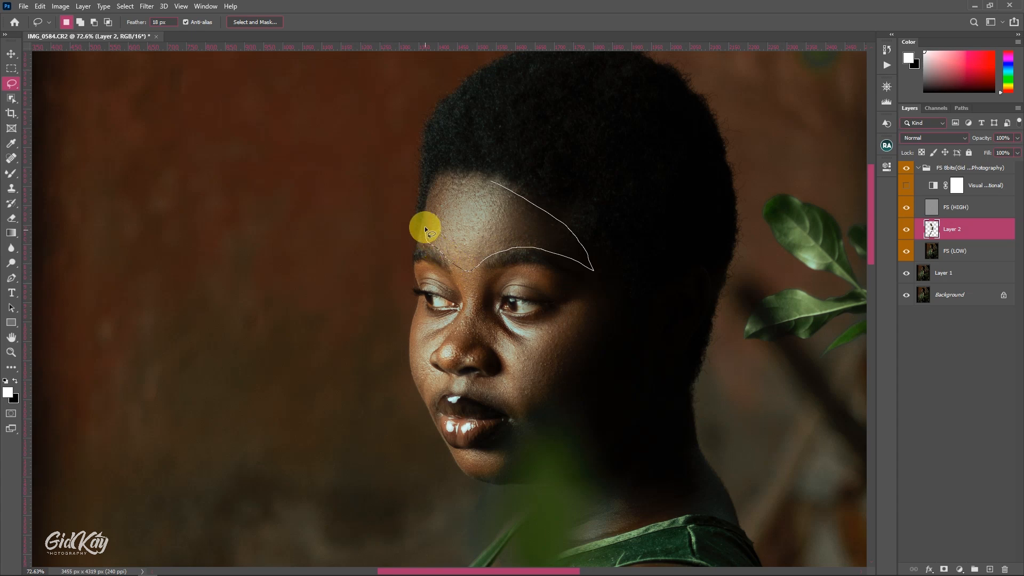
left_click(146, 6)
mouse_move(160, 126)
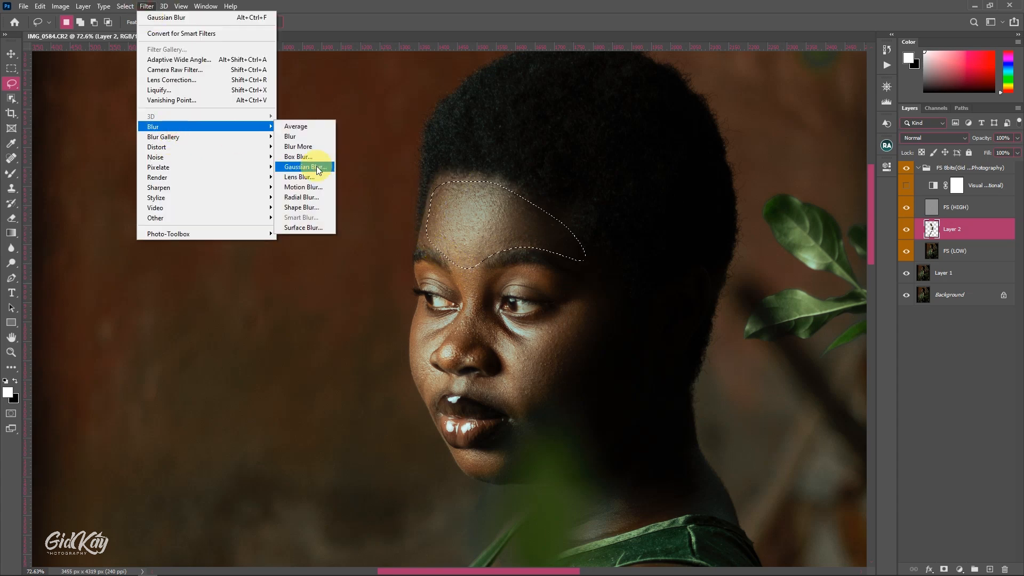
left_click(315, 166)
left_click(709, 249)
type("20")
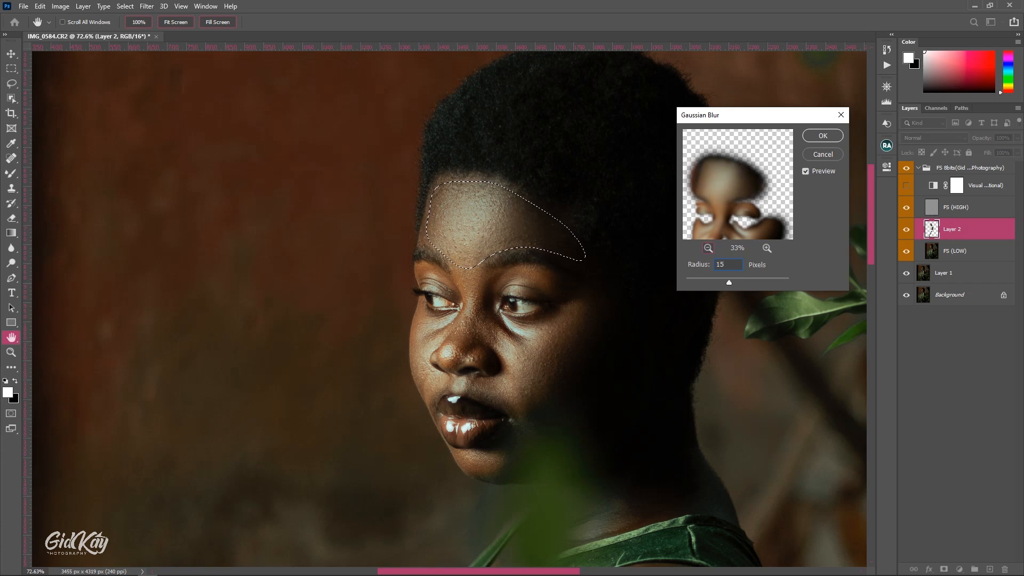
key("Return")
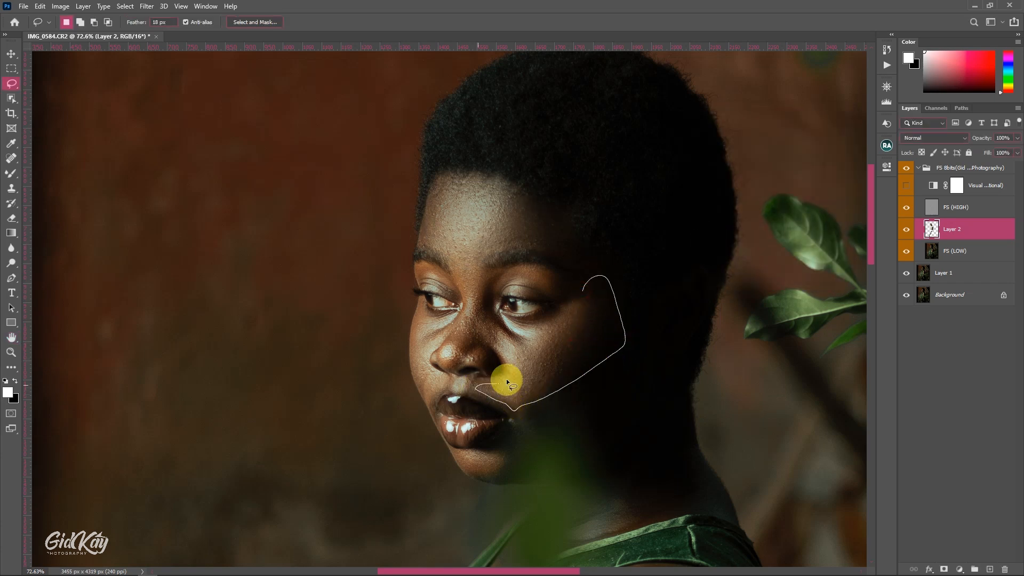
Repeat the Gaussian Blur on lassoed areas of the near cheek and the far cheek
right_click(571, 309)
left_click(630, 464)
key("ctrl+d")
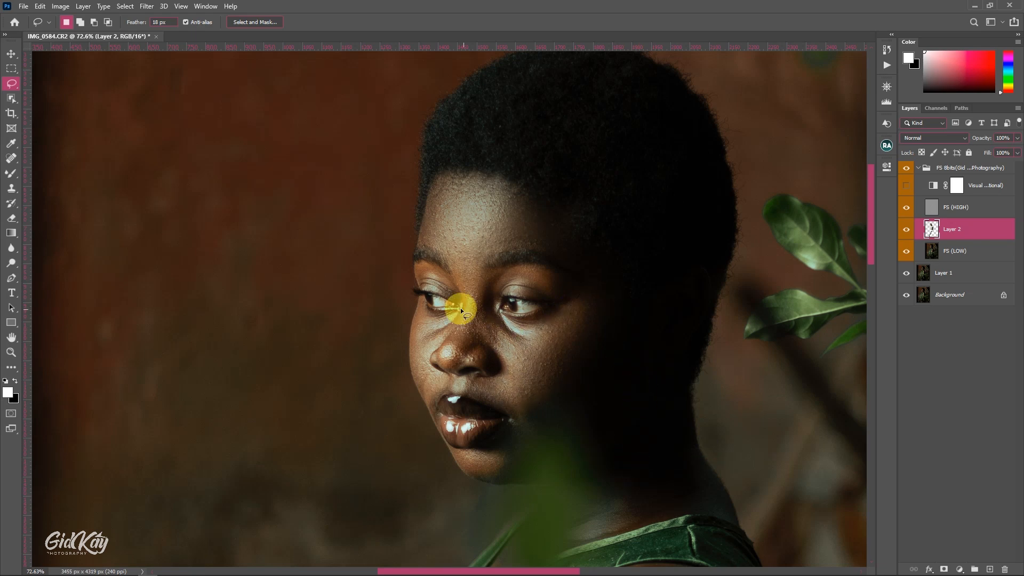
right_click(413, 321)
left_click(469, 475)
key("ctrl+d")
Repeat the Gaussian Blur on small lassoed areas along the nose and on the near side of the face
scroll(492, 322, "down", 2)
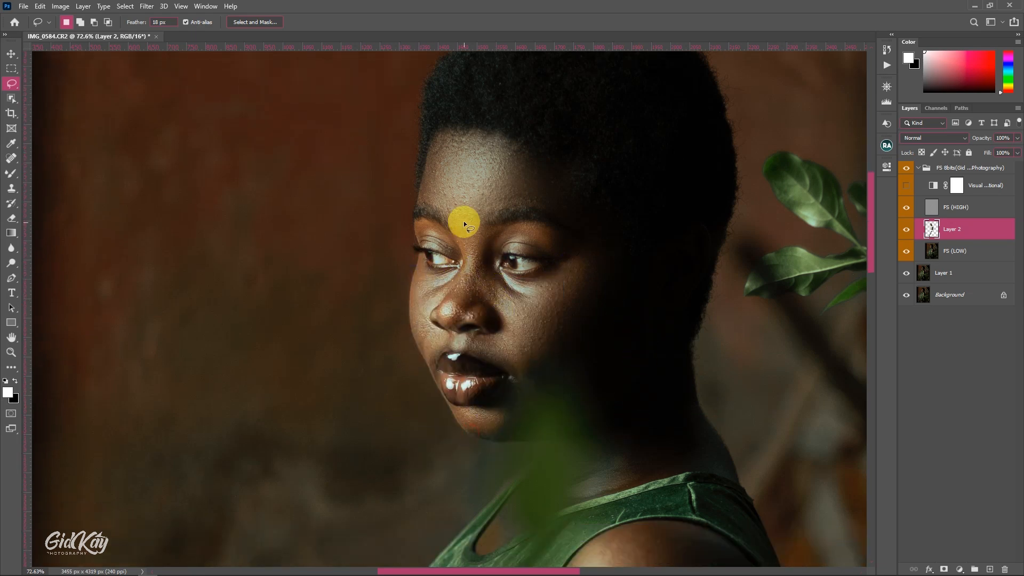
left_click_drag(463, 263, 468, 246)
right_click(470, 243)
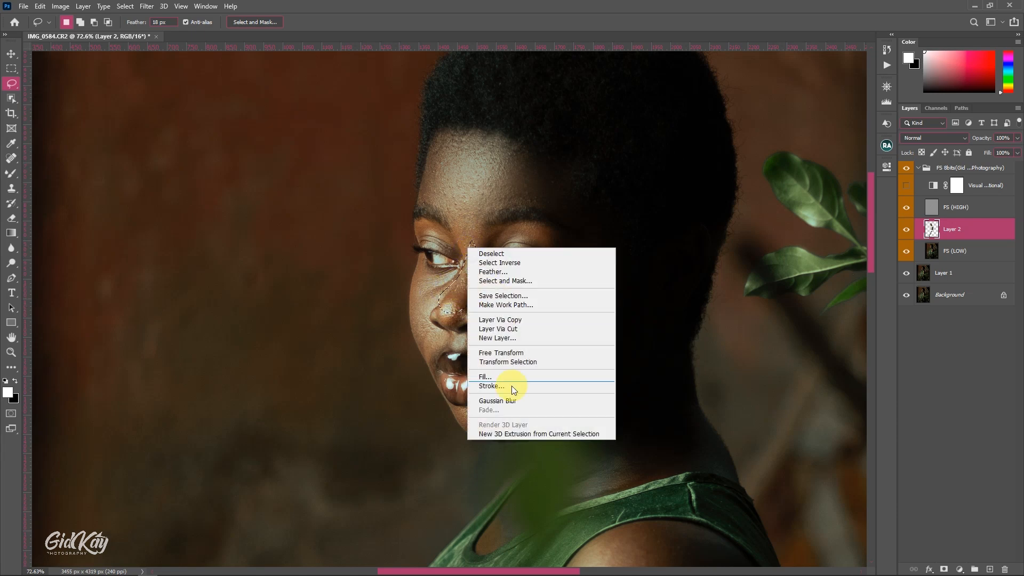
left_click(517, 402)
right_click(534, 335)
left_click(603, 475)
left_click_drag(624, 200, 571, 201)
left_click(666, 186)
left_click(612, 316)
Repeat the Gaussian Blur on lassoed areas of the chin and the side of the neck
scroll(497, 333, "down", 3)
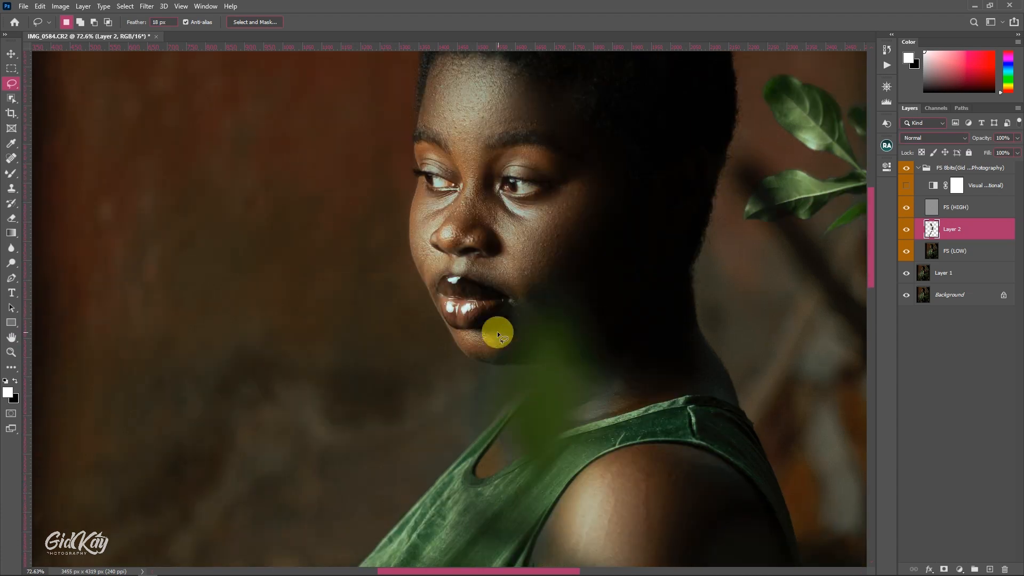
right_click(473, 331)
left_click(533, 486)
left_click(572, 359)
scroll(600, 339, "down", 2)
scroll(609, 338, "down", 3)
left_click_drag(668, 303, 683, 334)
right_click(642, 322)
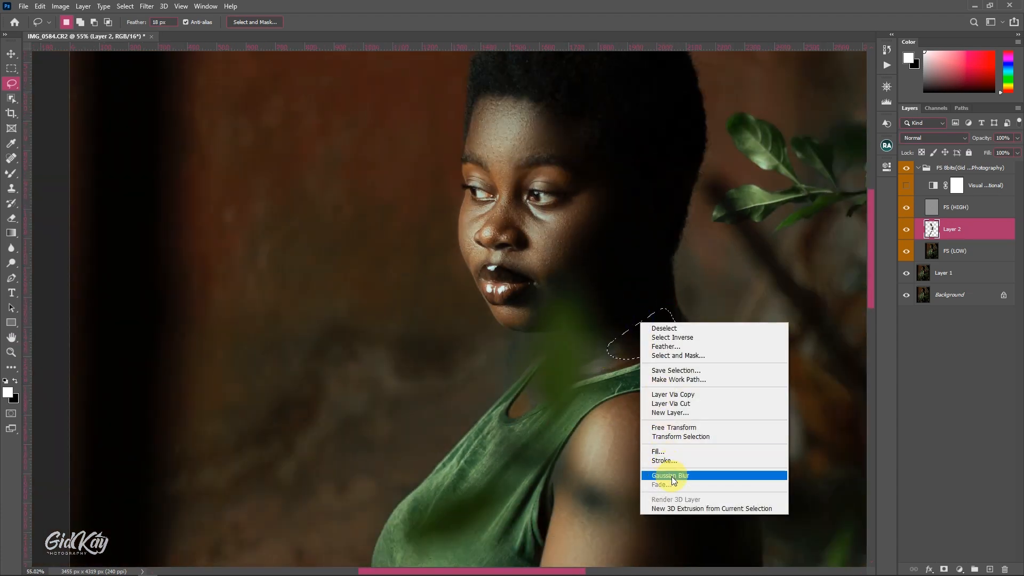
left_click(671, 476)
Lasso the rounded shoulder highlight on Layer 2 and repeat the Gaussian Blur on it
scroll(613, 437, "down", 2)
mouse_move(591, 430)
left_mouse_down()
mouse_move(641, 426)
mouse_move(617, 359)
left_mouse_up()
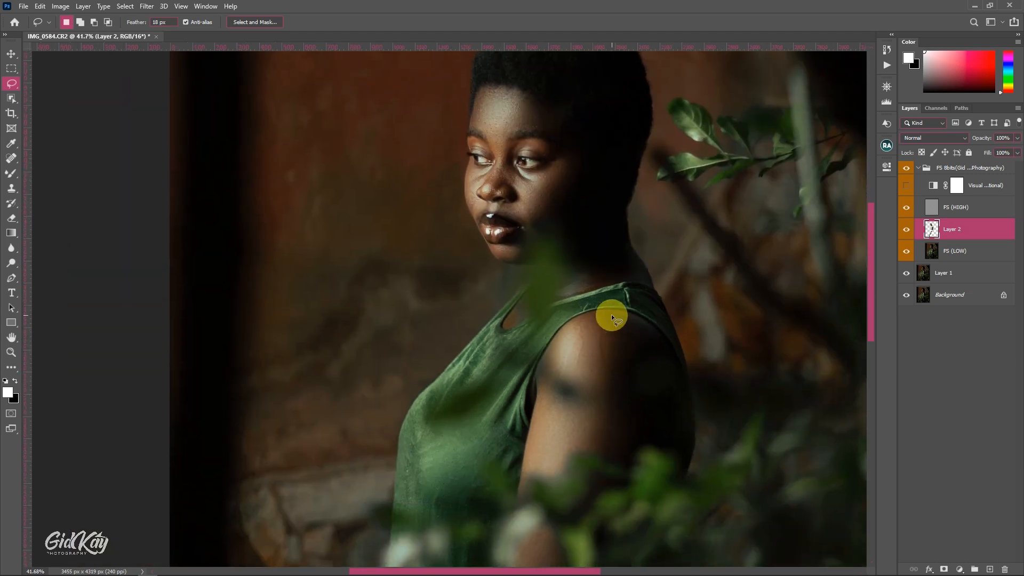
left_click_drag(550, 349, 567, 328)
right_click(567, 327)
left_click(615, 481)
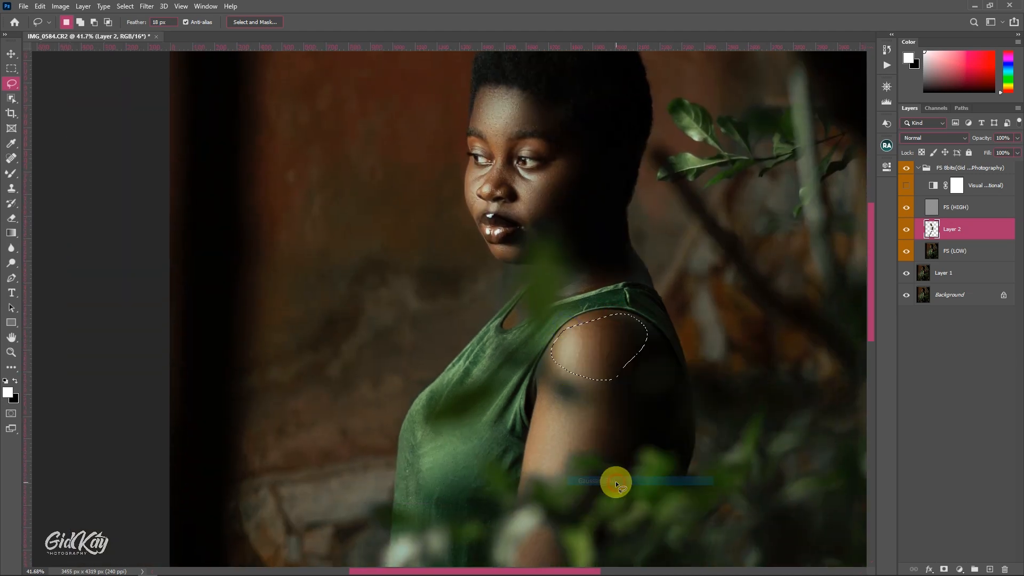
key("ctrl+d")
Repeat the Gaussian Blur on lassoed areas of the upper arm and the forearm
scroll(597, 361, "down", 1)
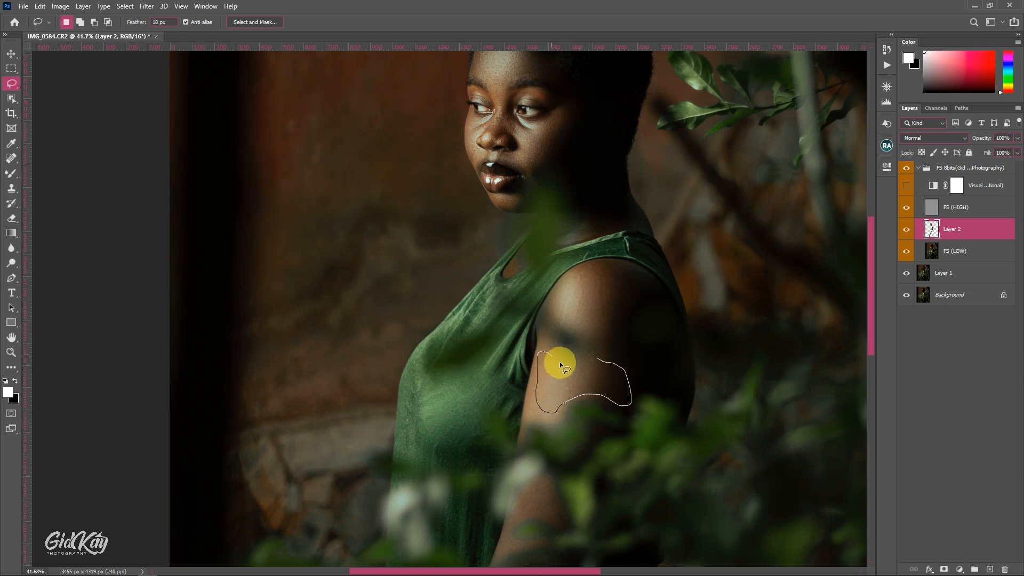
right_click(559, 365)
left_click(623, 518)
key("ctrl+d")
scroll(595, 437, "down", 2)
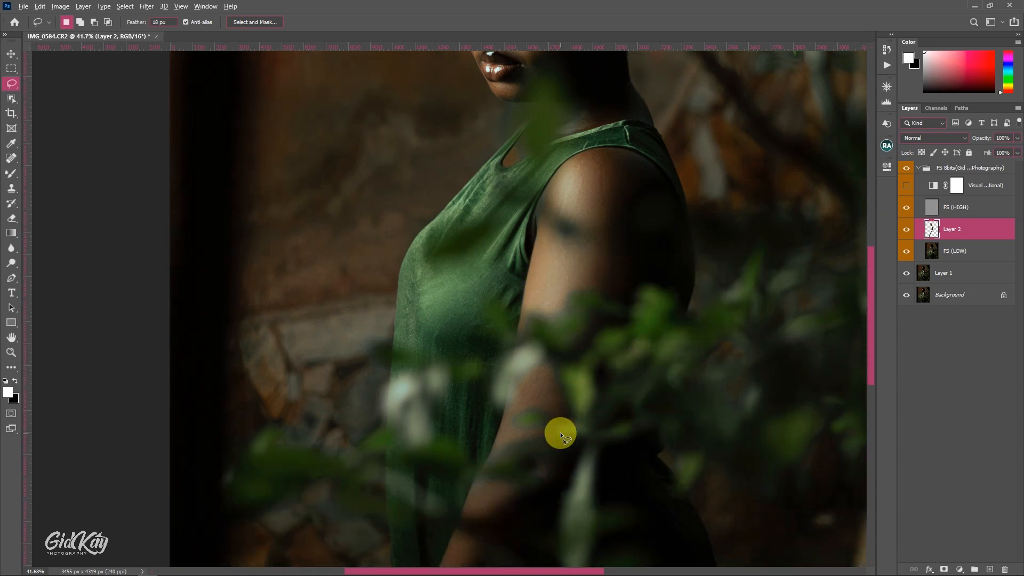
scroll(564, 437, "down", 5)
scroll(562, 429, "down", 1)
scroll(551, 399, "up", 2)
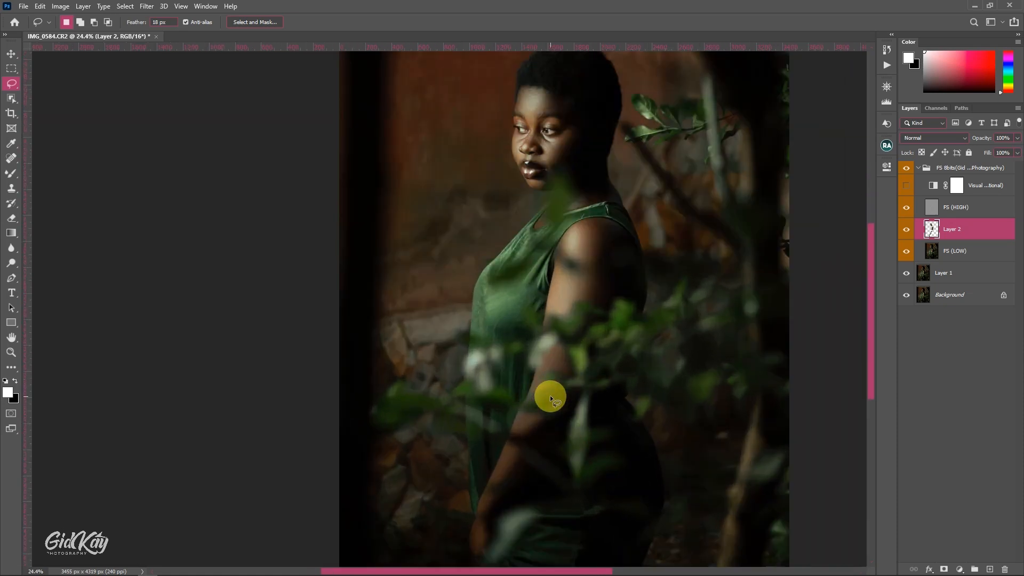
right_click(502, 459)
left_click(530, 418)
key("ctrl+d")
Collapse the frequency separation group and compare the whole portrait with and without it
scroll(587, 347, "down", 2)
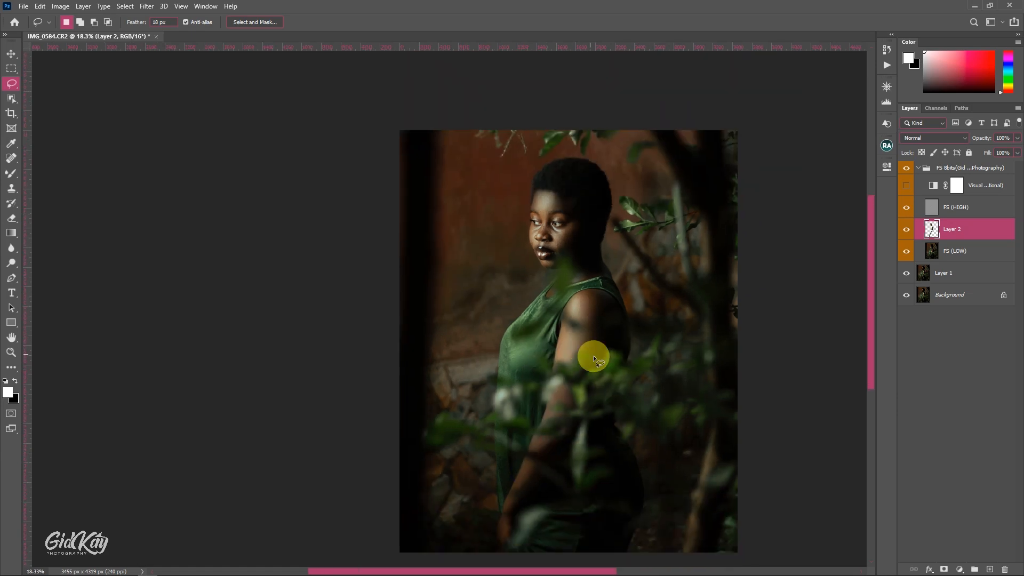
left_click(887, 87)
left_click(918, 168)
left_click(907, 168)
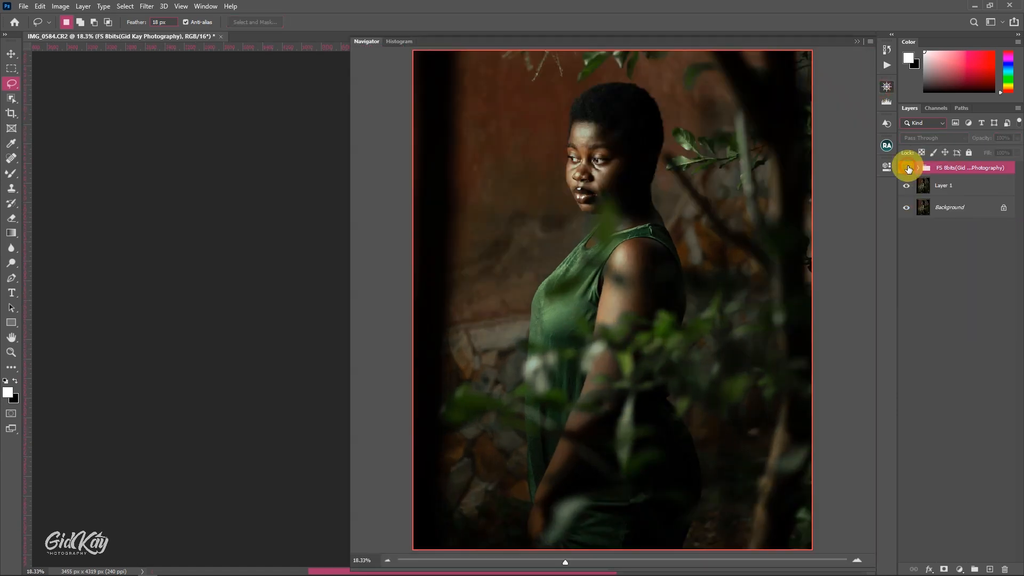
left_click(908, 168)
left_click(908, 168)
left_click(908, 168)
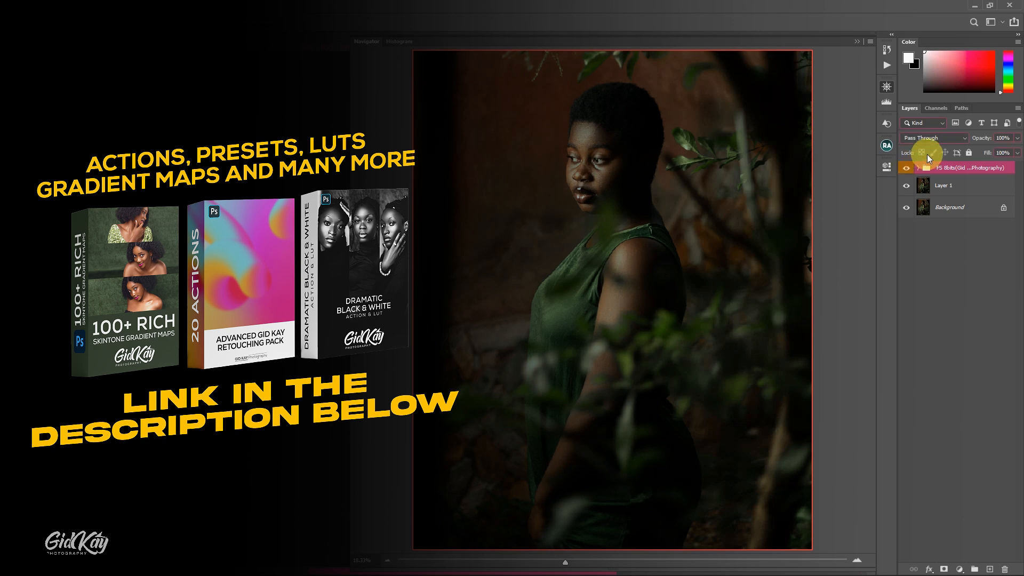
Run the Global Dodge & Burn action and prepare a smaller white brush for painting on the Dodge mask
left_click(889, 65)
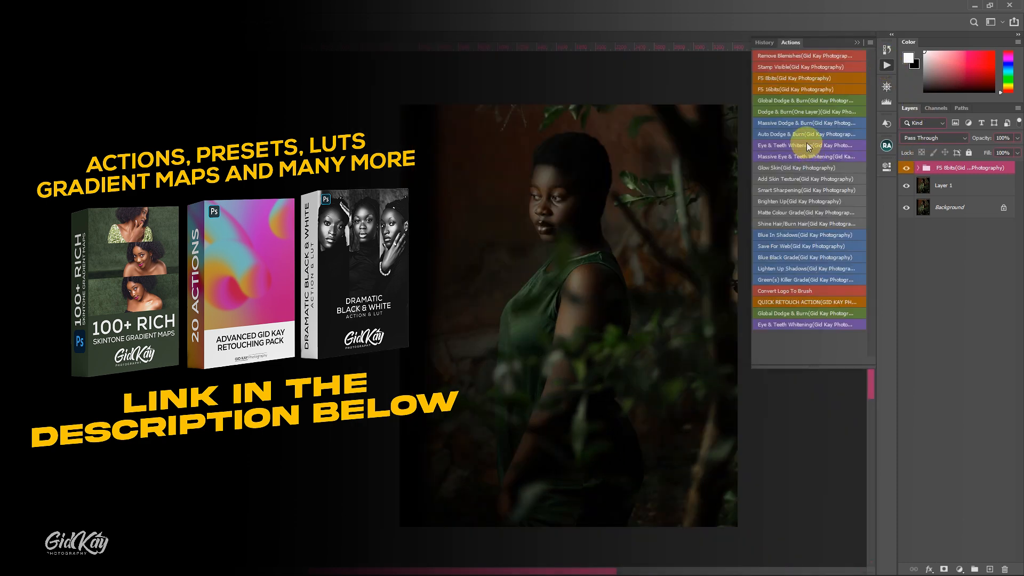
left_click(788, 97)
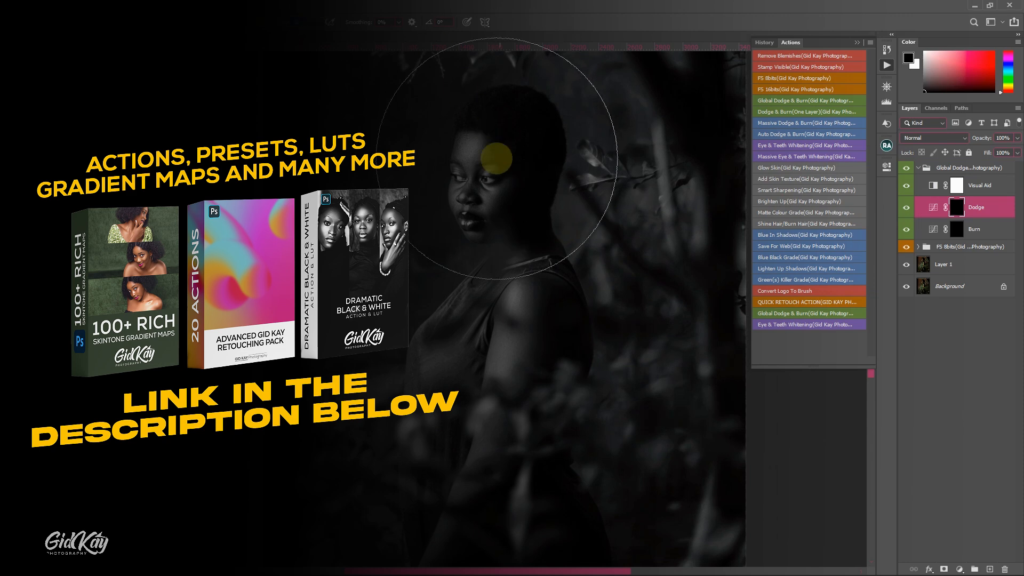
left_click_drag(503, 165, 364, 169)
scroll(483, 214, "up", 1)
key("x")
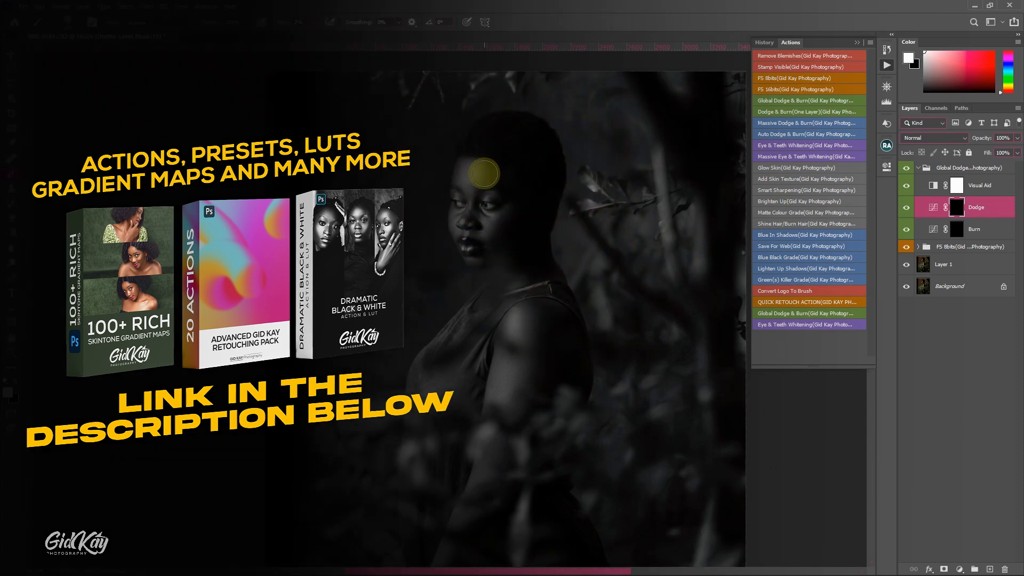
Brighten the forehead and the cheek beside the nose on the Dodge mask with a white brush at 2% flow
scroll(472, 194, "up", 1)
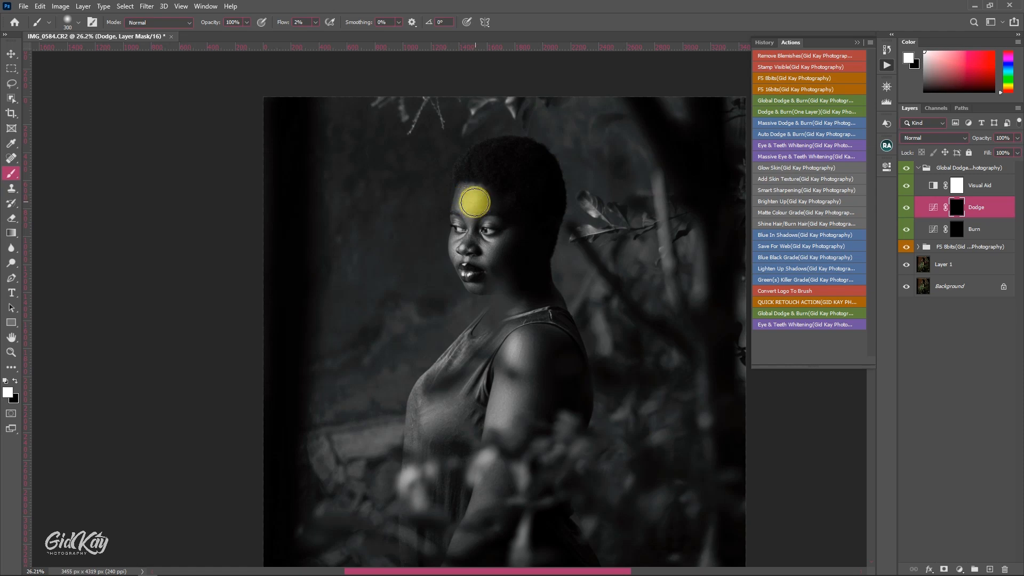
key("[")
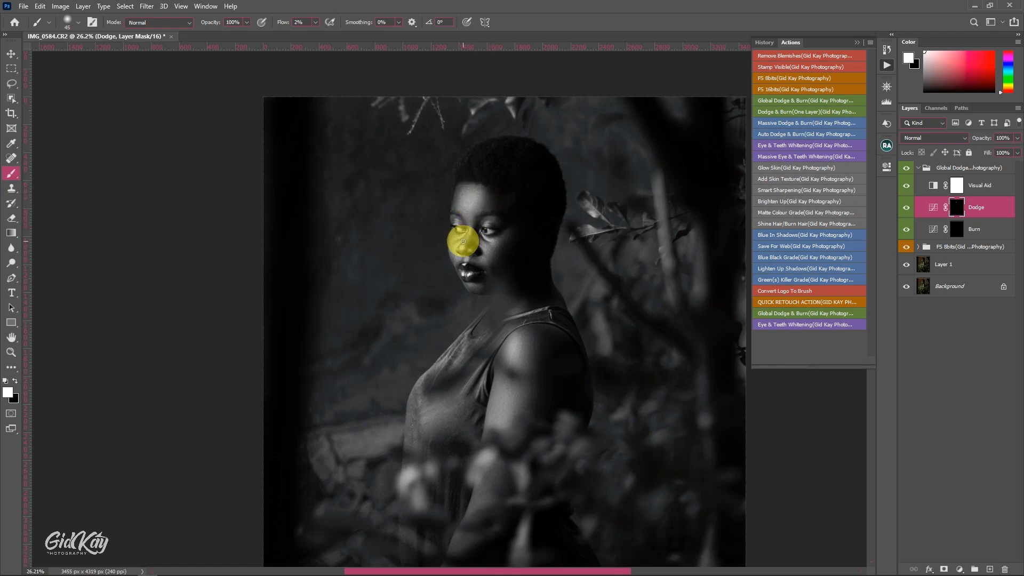
scroll(451, 270, "up", 3)
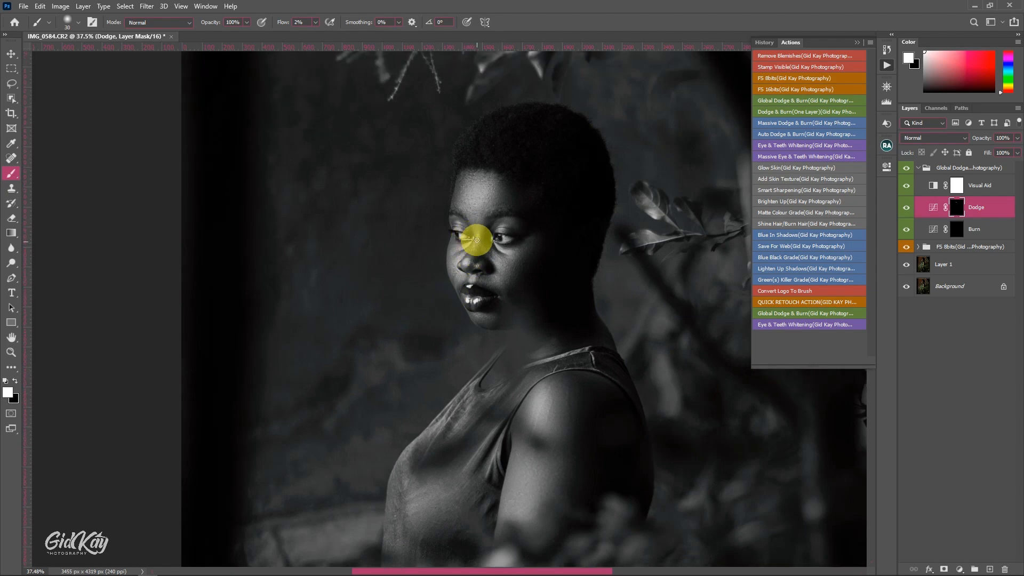
key("]")
key("]")
key("]")
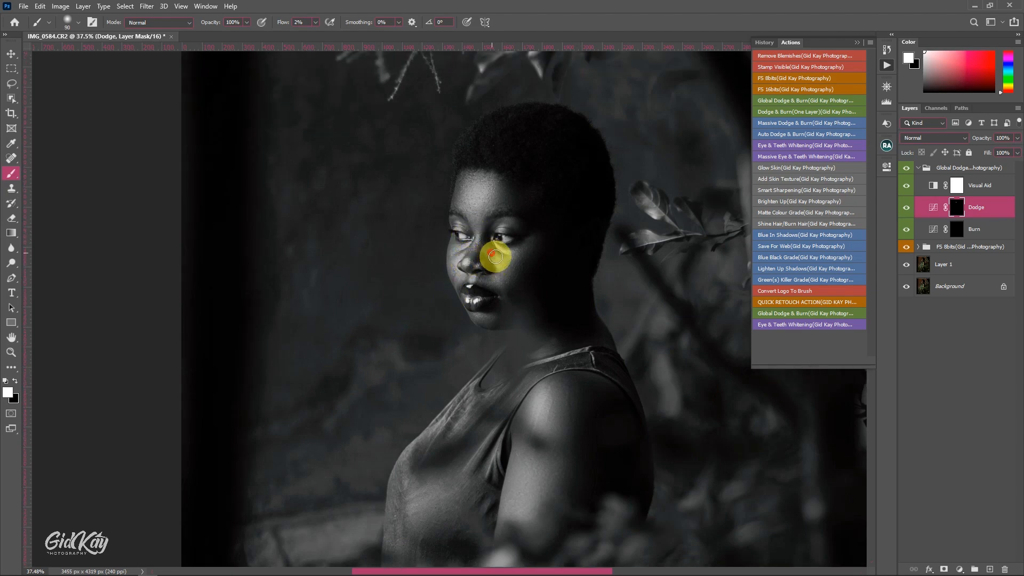
mouse_move(495, 256)
left_mouse_down()
mouse_move(535, 243)
mouse_move(510, 268)
mouse_move(523, 269)
mouse_move(540, 240)
mouse_move(491, 280)
left_mouse_up()
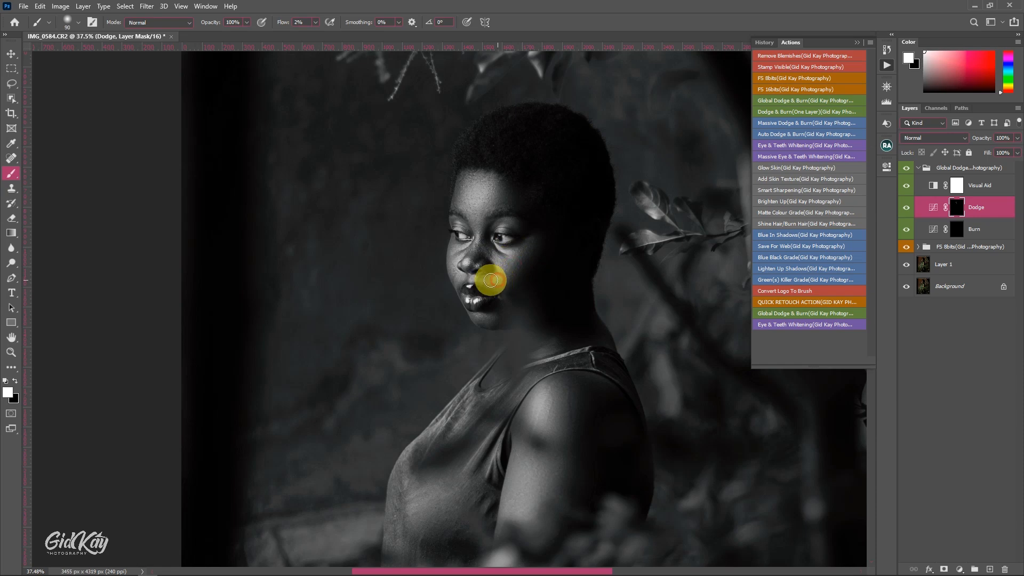
Dodge the small highlights along the nose and the far cheek with a brush of about 45 px
key("bracketleft")
key("bracketleft")
key("bracketleft")
key("bracketleft")
key("bracketleft")
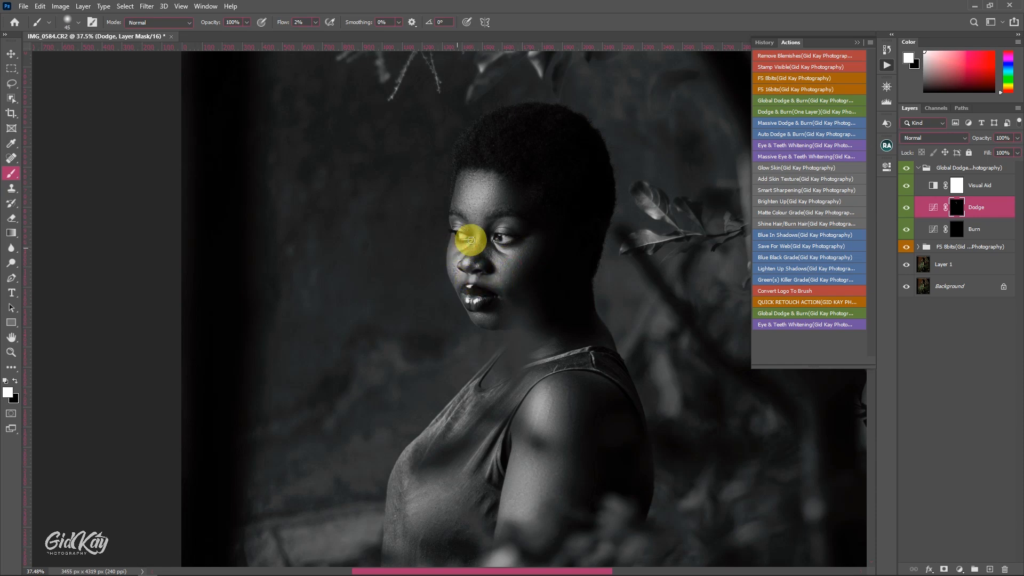
left_click_drag(464, 254, 454, 270)
key("bracketleft")
Dodge the chin, shoulder and upper arm on the Dodge mask, enlarging the brush to about 300 px for the arm
scroll(453, 267, "down", 4)
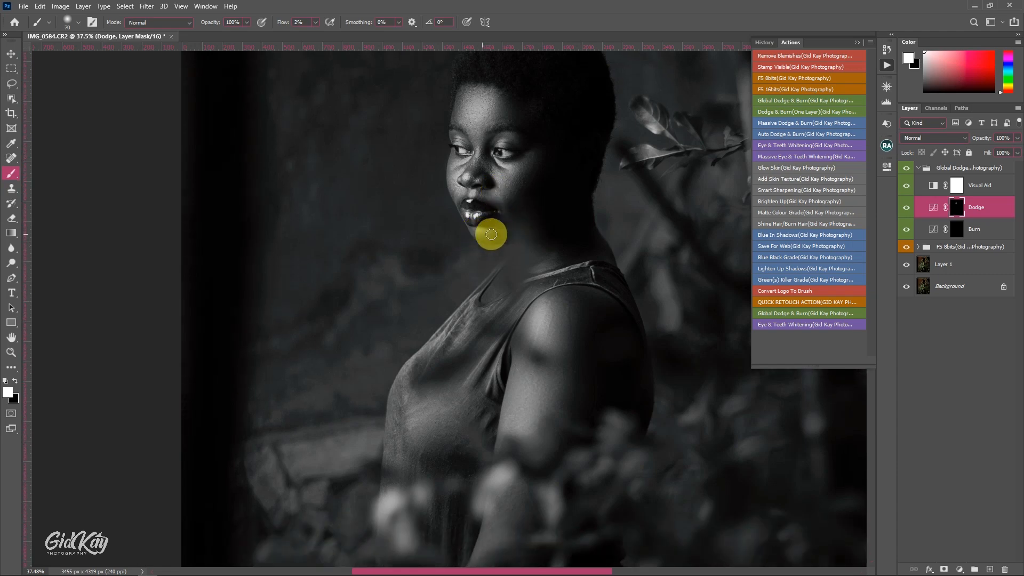
scroll(553, 311, "down", 1)
scroll(554, 309, "down", 3)
key("bracketright")
key("bracketright")
key("bracketright")
key("bracketright")
key("bracketright")
key("bracketright")
key("bracketright")
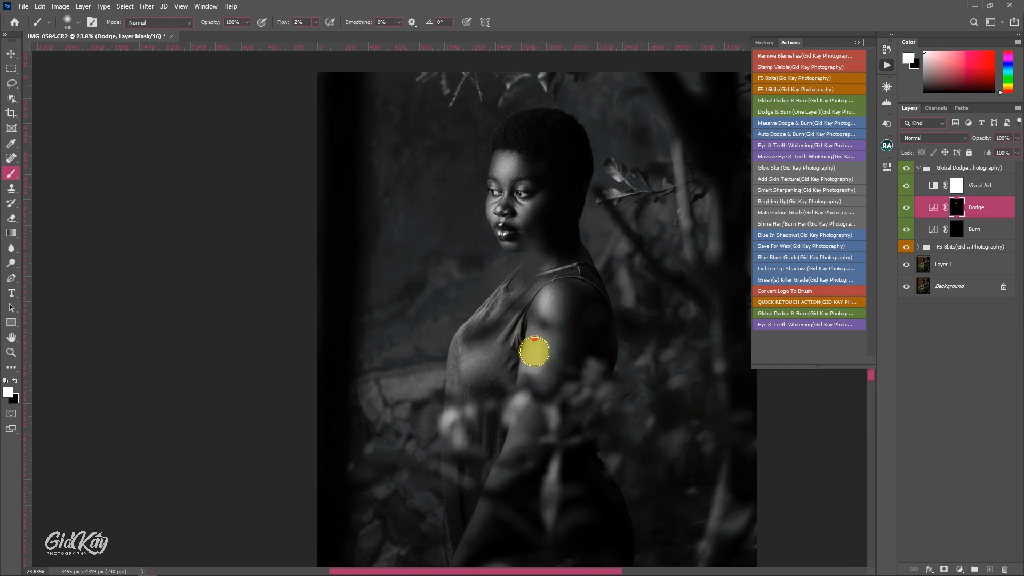
scroll(529, 359, "down", 2)
key("bracketleft")
key("bracketleft")
key("bracketleft")
Dodge the highlights along the elbow and forearm with a smaller brush of about 150 px
scroll(501, 399, "down", 1)
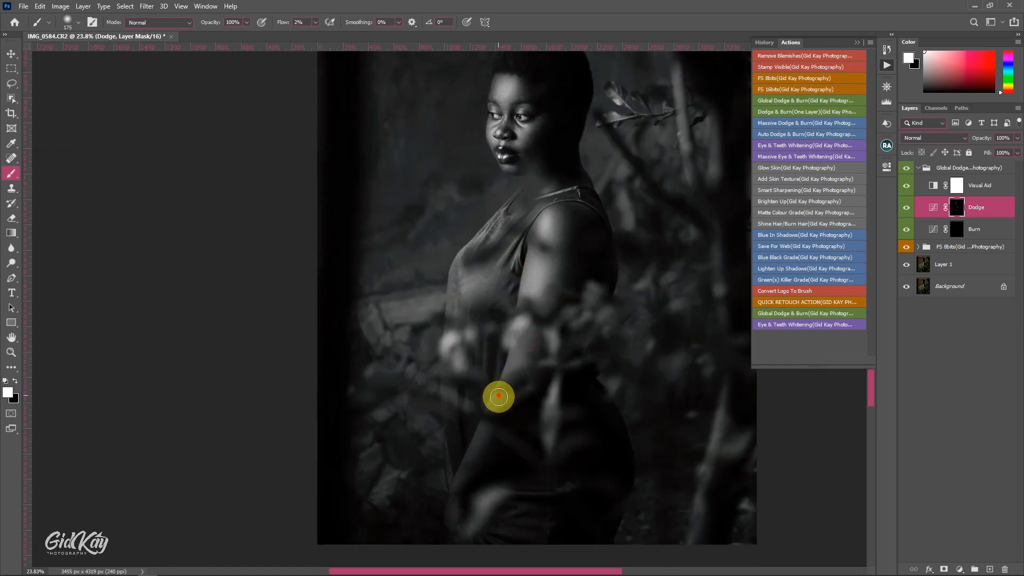
key("bracketleft")
key("bracketleft")
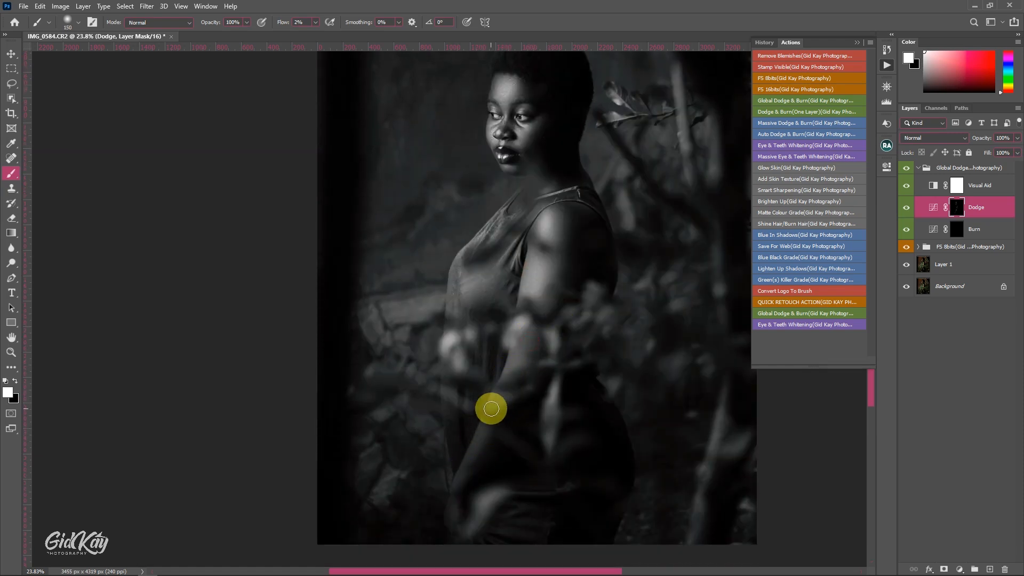
scroll(458, 460, "down", 2)
scroll(587, 341, "down", 1)
Paint white on the Burn mask over the shadows of the hip, arm and shoulder, using a brush of about 250 to 400 px
left_click(949, 230)
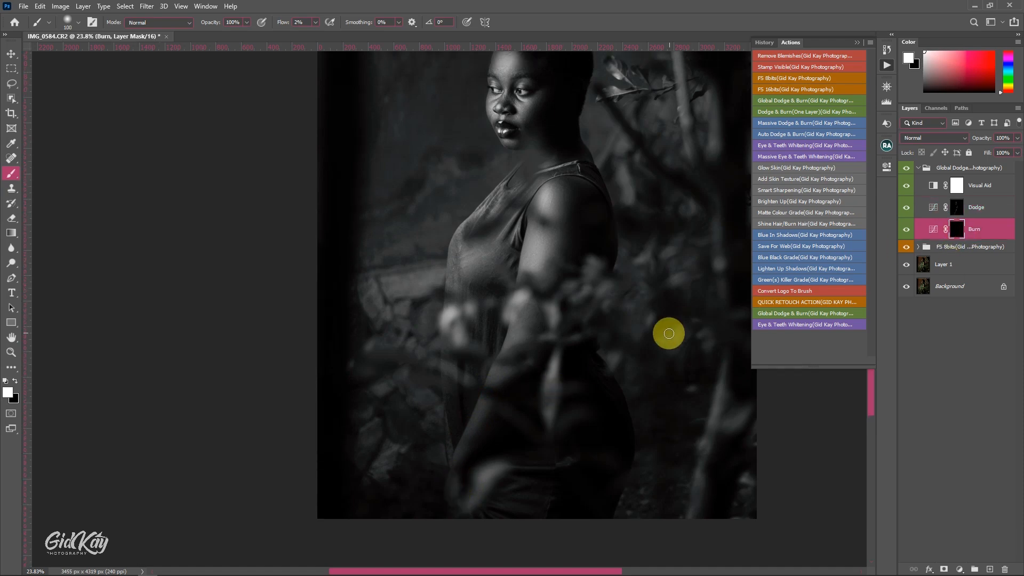
key("bracketright")
key("bracketright")
key("bracketright")
key("bracketright")
key("bracketright")
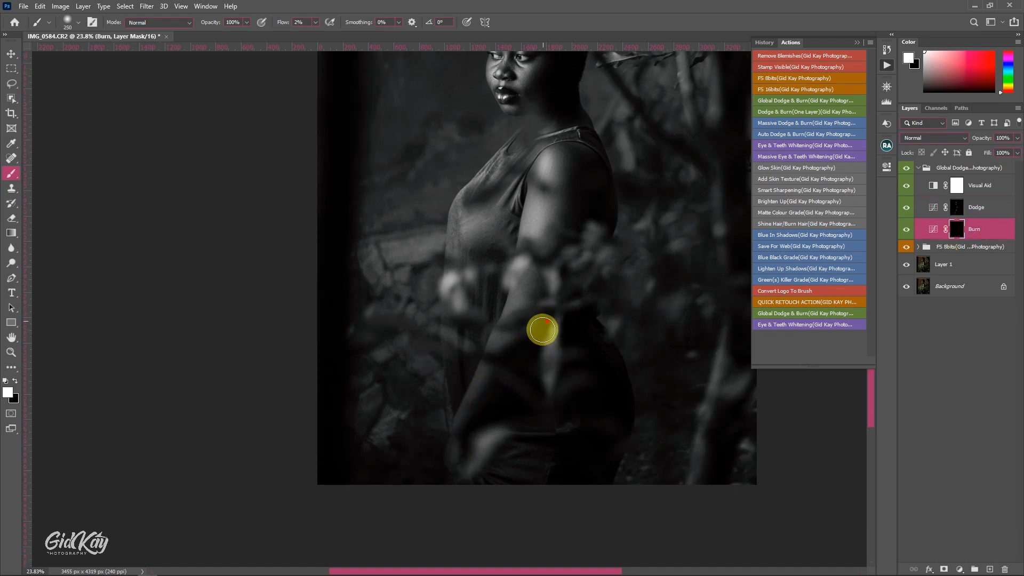
scroll(539, 329, "up", 2)
scroll(544, 263, "up", 3)
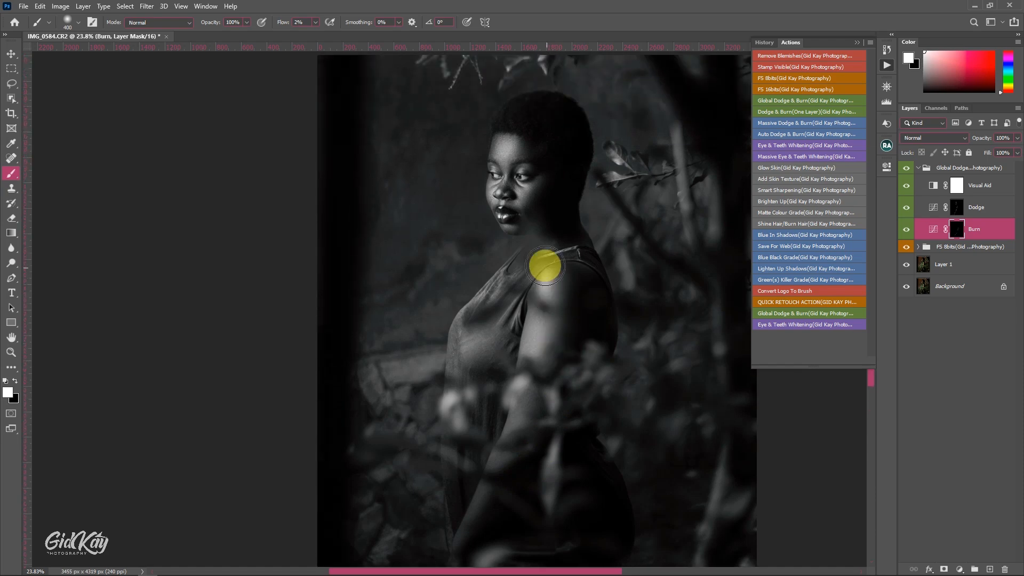
Burn the shadow areas around the nose, jaw and neck on the Burn mask with a small brush of about 70 px
key("bracketleft")
key("bracketleft")
key("bracketleft")
key("bracketleft")
key("bracketleft")
key("bracketleft")
key("bracketleft")
key("bracketleft")
key("bracketleft")
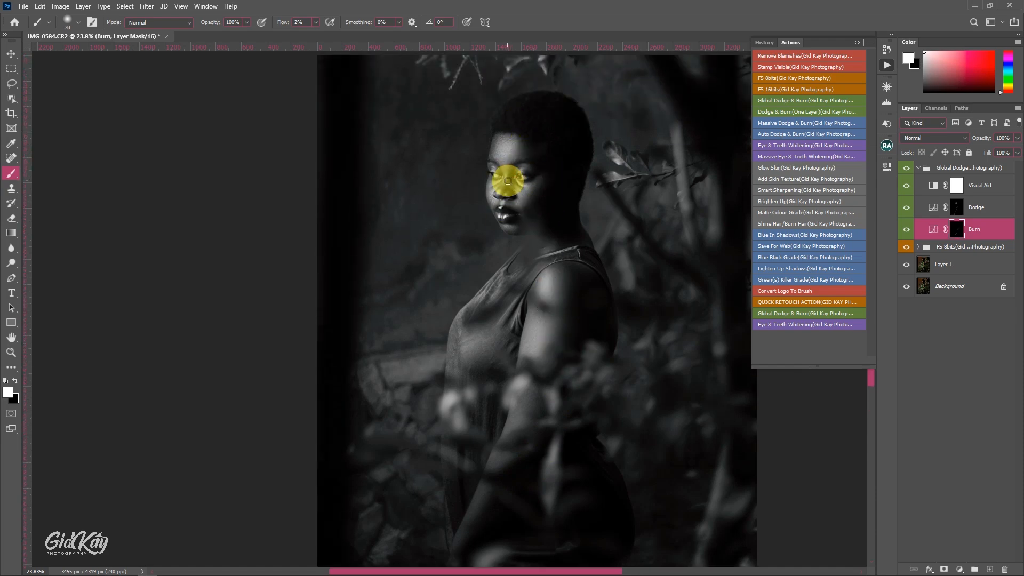
key("bracketleft")
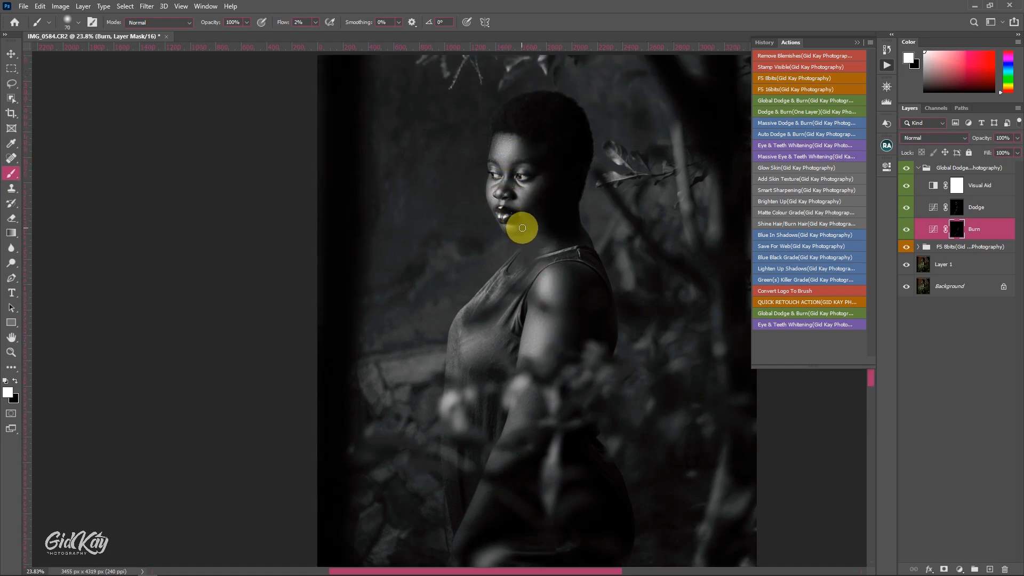
key("bracketright")
key("bracketright")
key("bracketright")
Hide the Visual Aid layer, collapse the Global Dodge & Burn group and compare the portrait with and without it
left_click(906, 186)
left_click(919, 168)
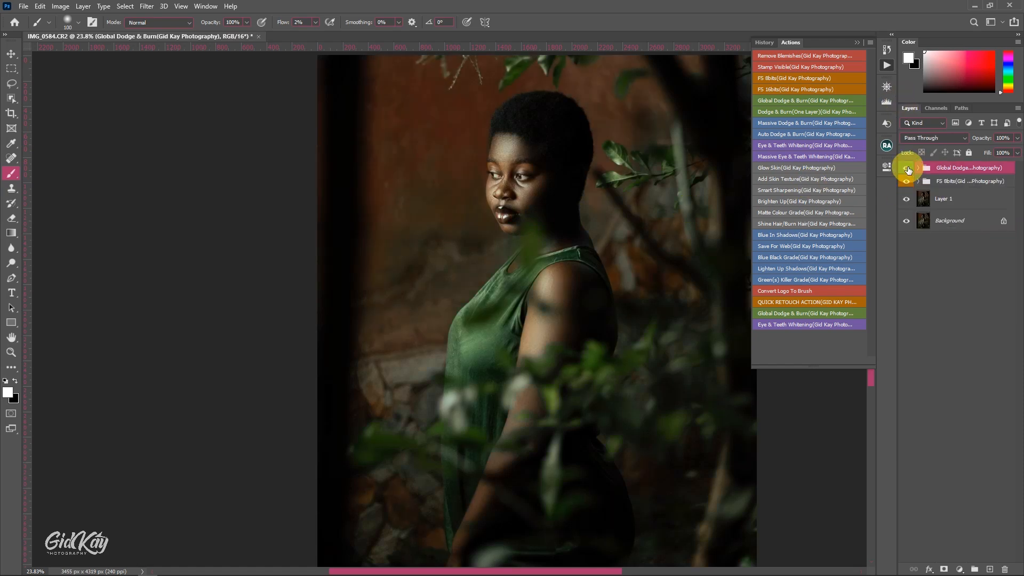
left_click(885, 89)
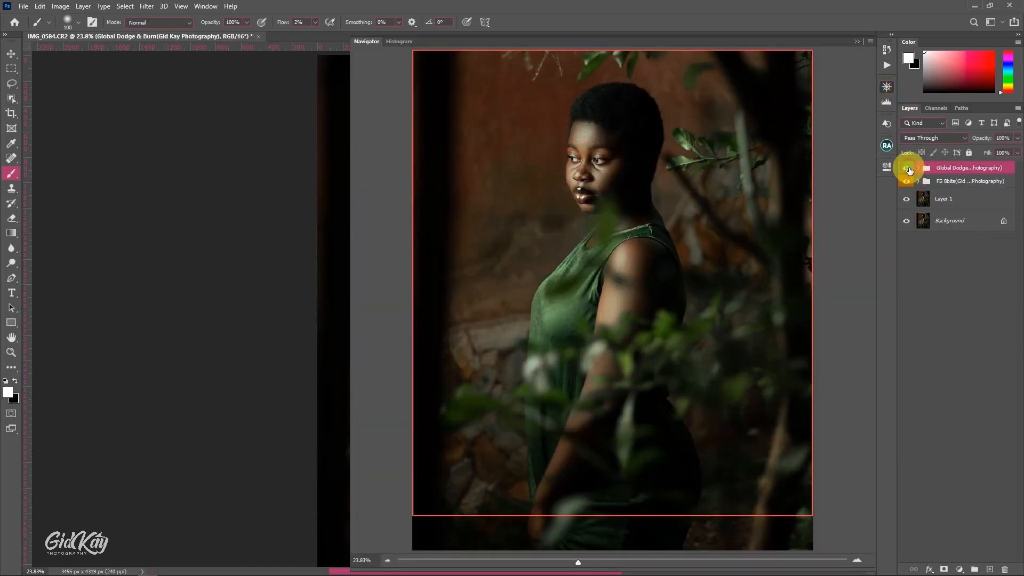
left_click(907, 168)
left_click(908, 168)
left_click(858, 41)
Run the Eye & Teeth Whitening action and prepare a white brush at 100% flow for painting on its mask
left_click(887, 65)
left_click(782, 145)
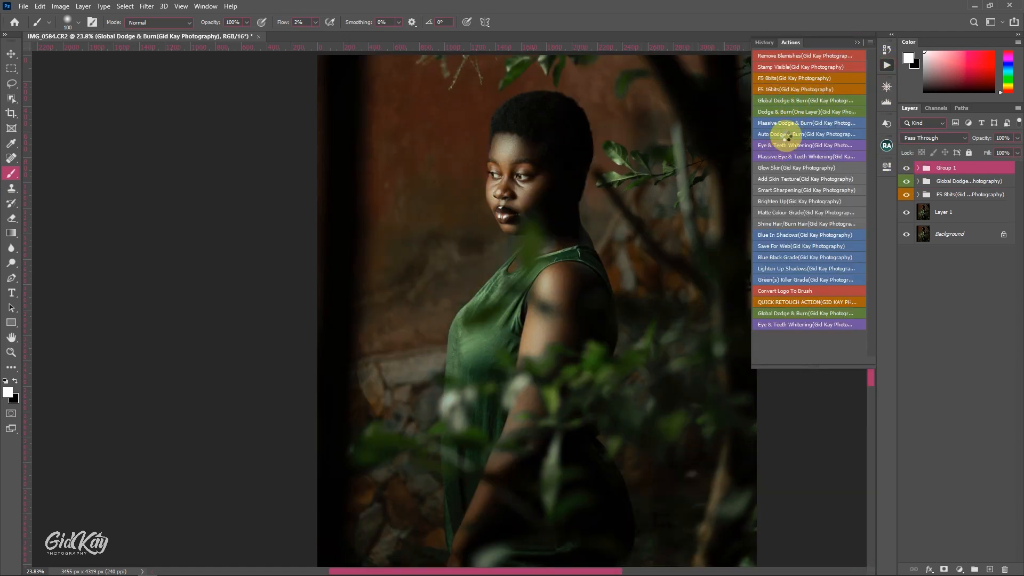
left_click(859, 43)
scroll(517, 161, "up", 15)
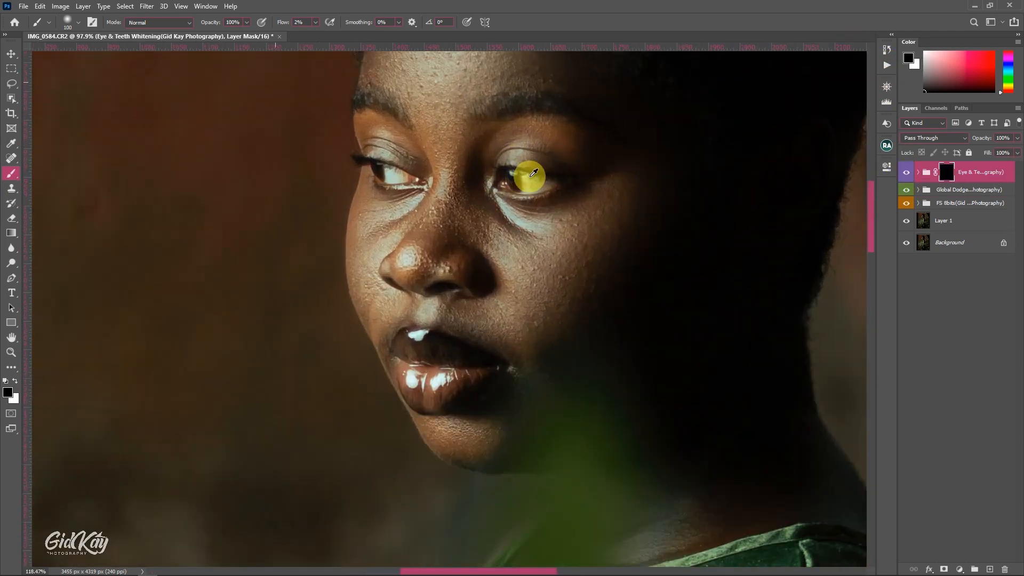
left_click_drag(285, 22, 417, 35)
key("x")
mouse_move(624, 226)
left_mouse_down()
mouse_move(629, 261)
mouse_move(542, 249)
left_mouse_up()
Paint the whites and catchlights of both eyes on the whitening mask with a tiny brush, and set the group's opacity to 50%
key("bracketleft")
key("bracketleft")
key("bracketleft")
key("bracketleft")
key("bracketleft")
key("bracketleft")
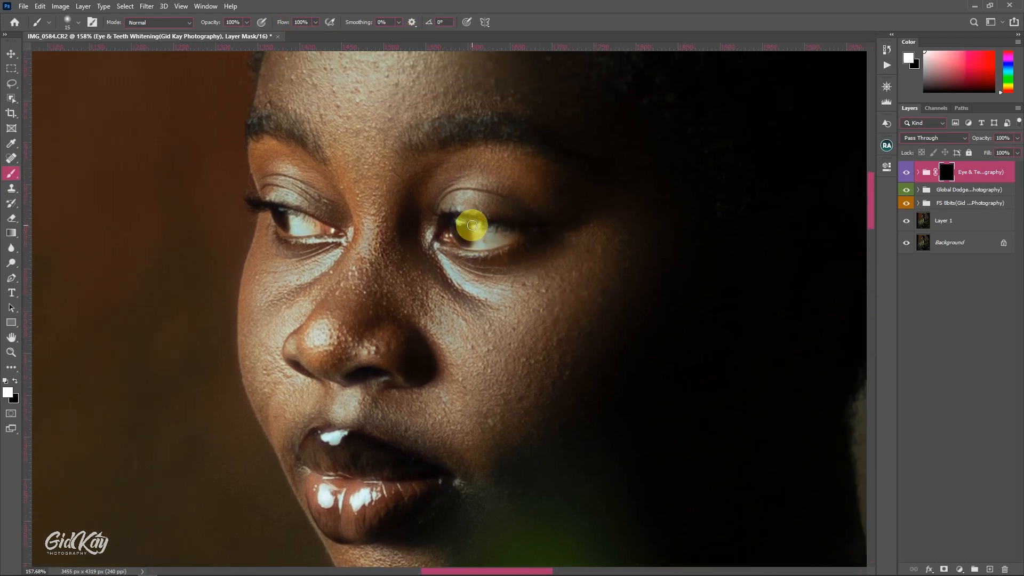
key("bracketleft")
mouse_move(473, 224)
left_mouse_down()
mouse_move(510, 237)
mouse_move(477, 238)
left_mouse_up()
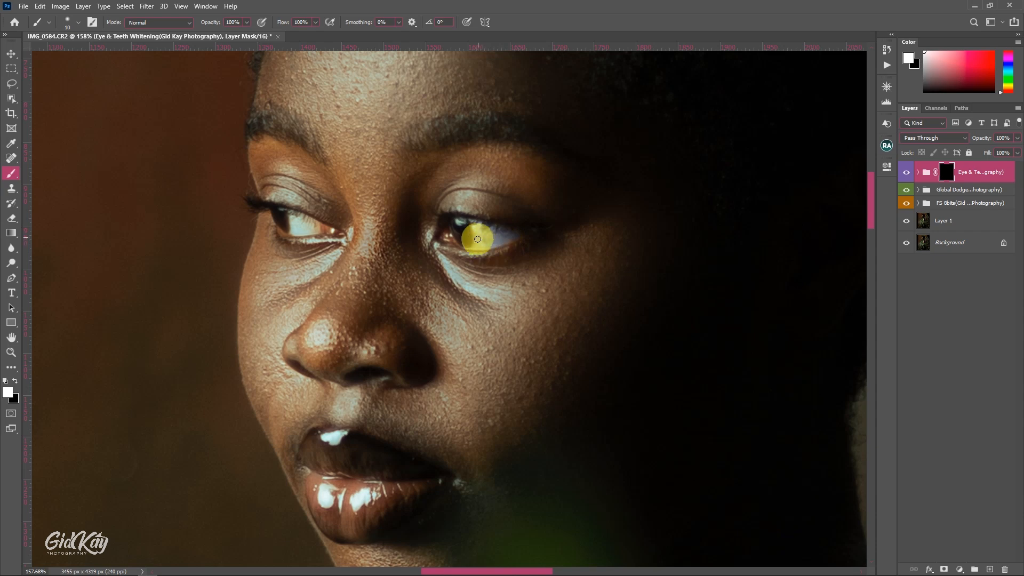
key("bracketright")
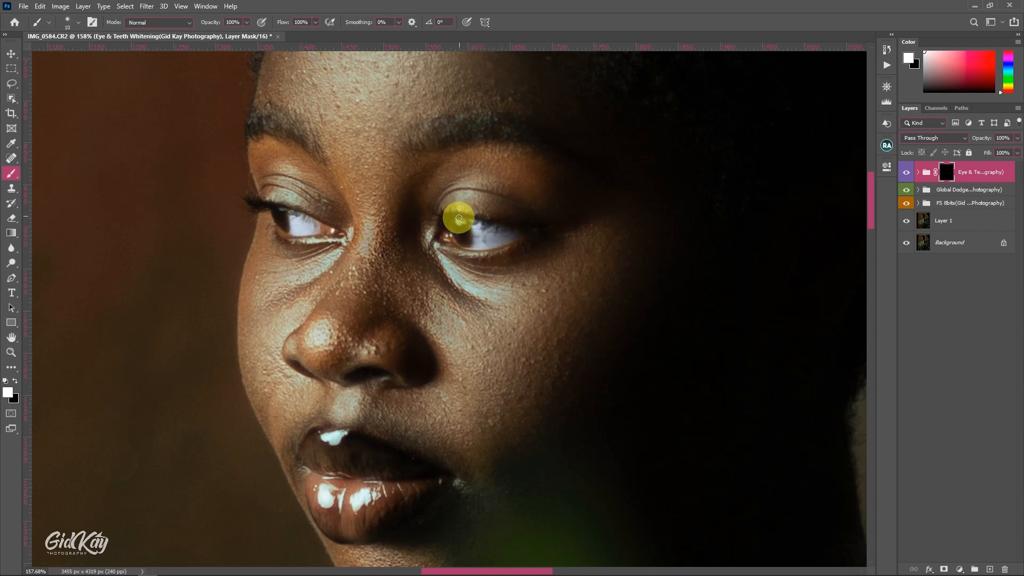
left_click_drag(458, 219, 462, 223)
left_click_drag(281, 212, 284, 214)
key("v")
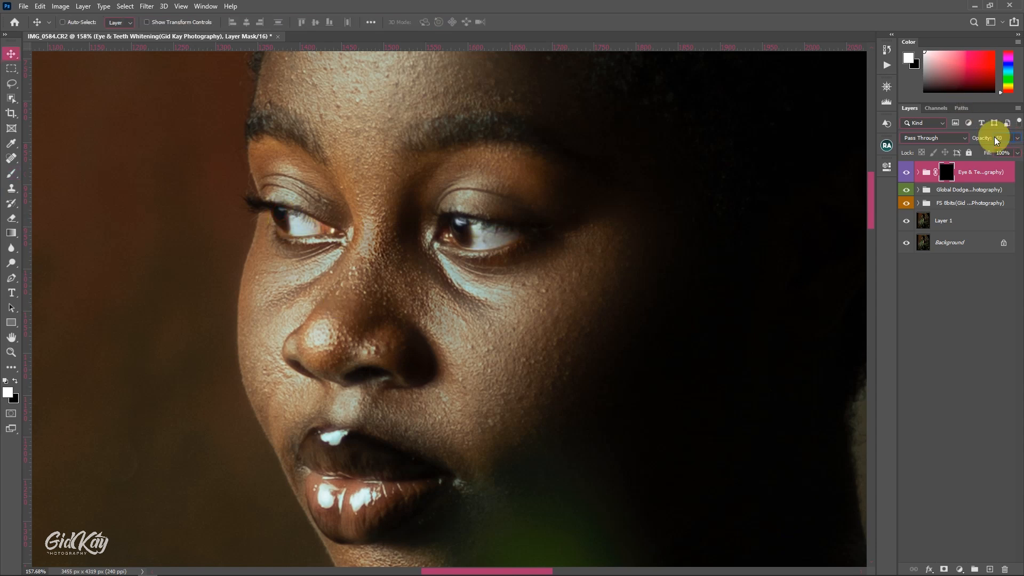
key("ctrl+0")
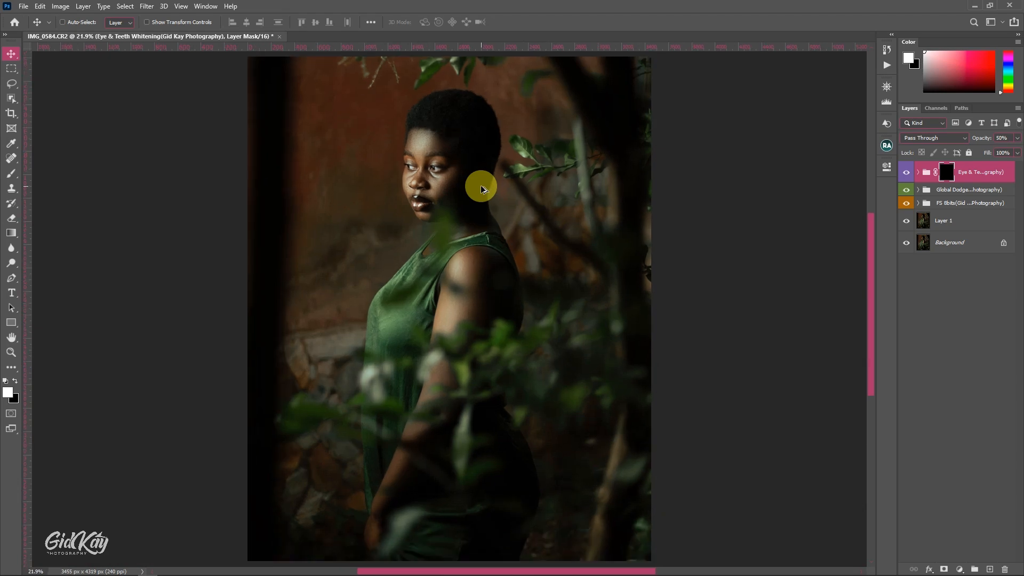
Group the Eye & Teeth Whitening and Global Dodge & Burn groups together
left_click(965, 190, "shift")
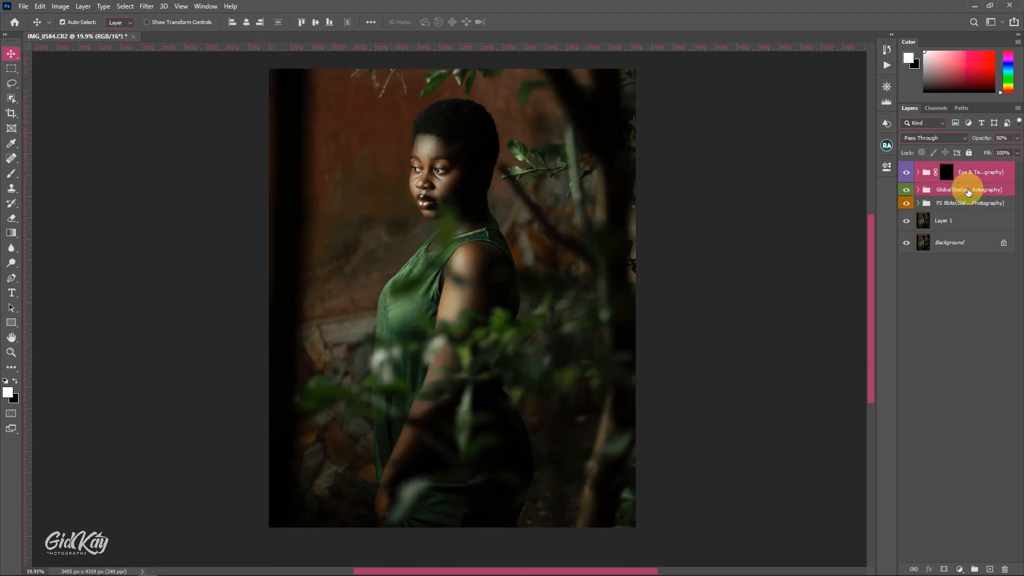
key("ctrl+g")
scroll(555, 240, "down", 1)
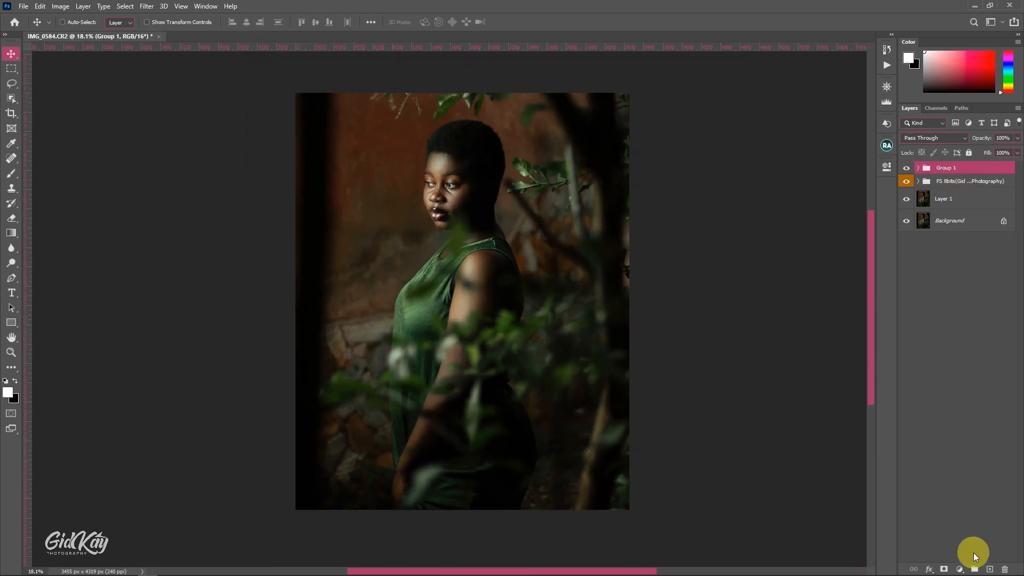
Add a Curves adjustment layer above the new group and pull its midpoint down to darken the image, keeping the mask white
left_click(960, 570)
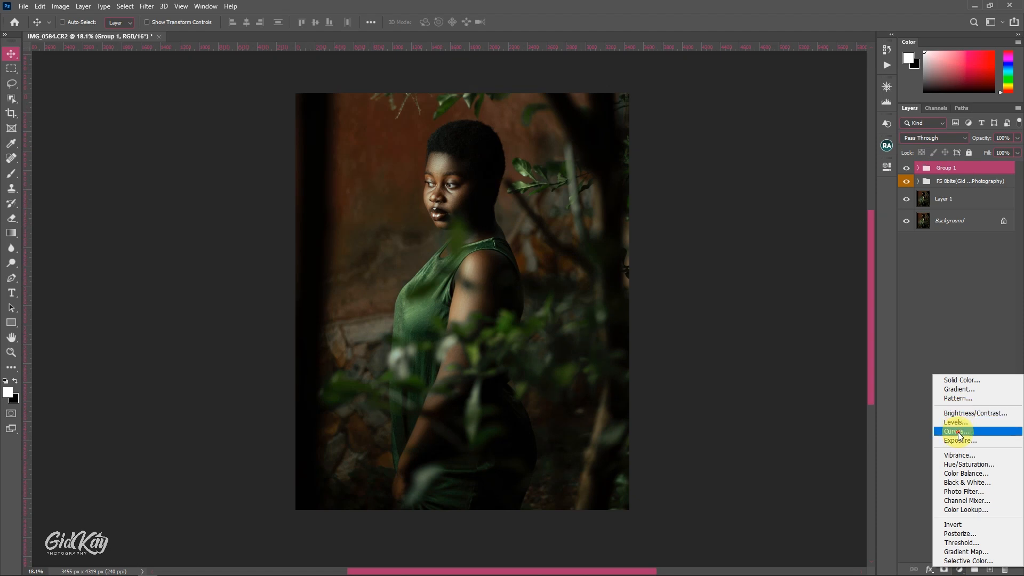
left_click(960, 432)
left_click_drag(809, 273, 812, 274)
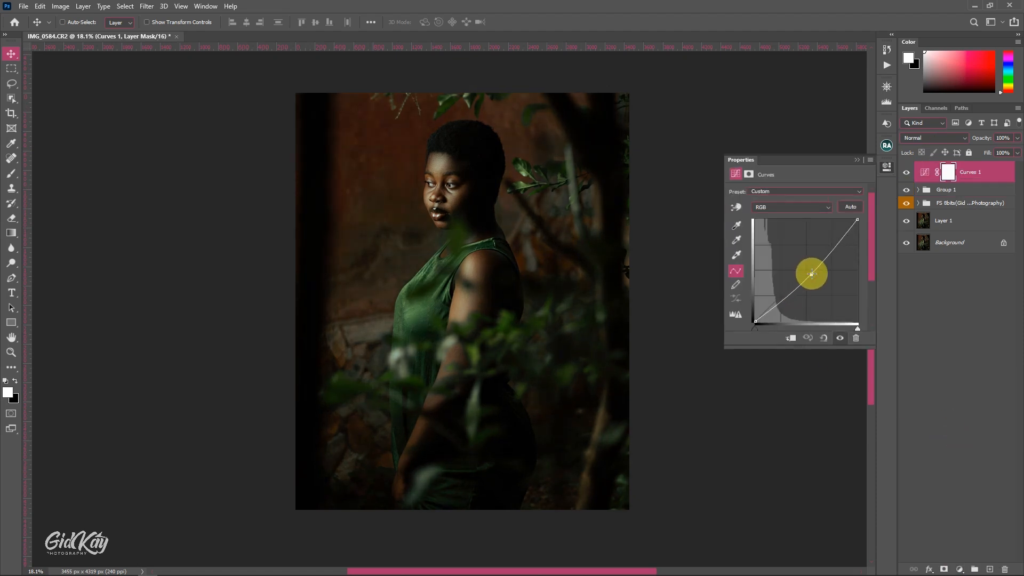
left_click(855, 158)
key("ctrl+i")
key("ctrl+i")
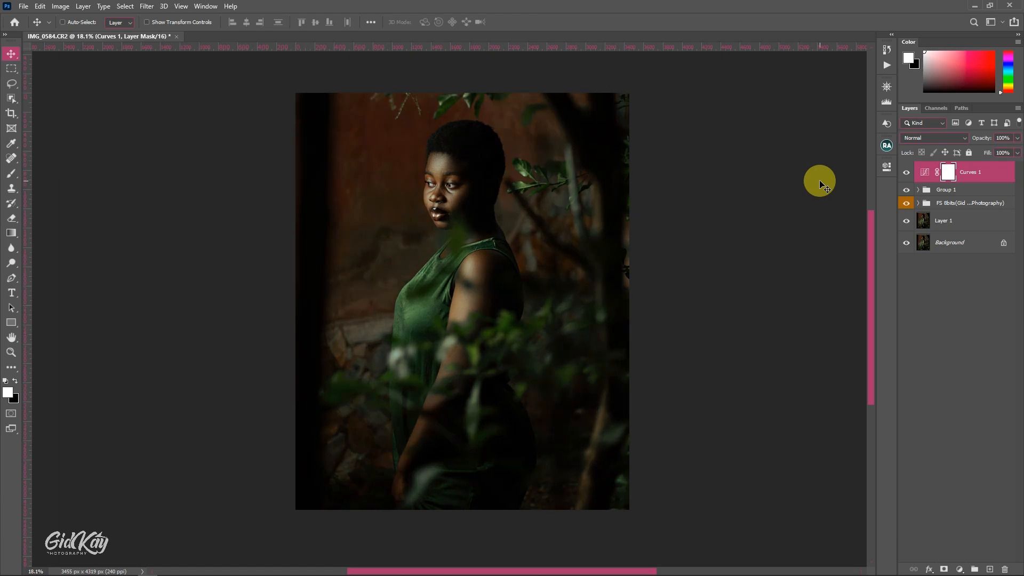
Clear the darkening from the center of the portrait with one dab of a soft black brush of about 4980 px on the Curves mask
key("b")
mouse_move(429, 266)
left_mouse_down()
mouse_move(532, 247)
mouse_move(615, 251)
left_mouse_up()
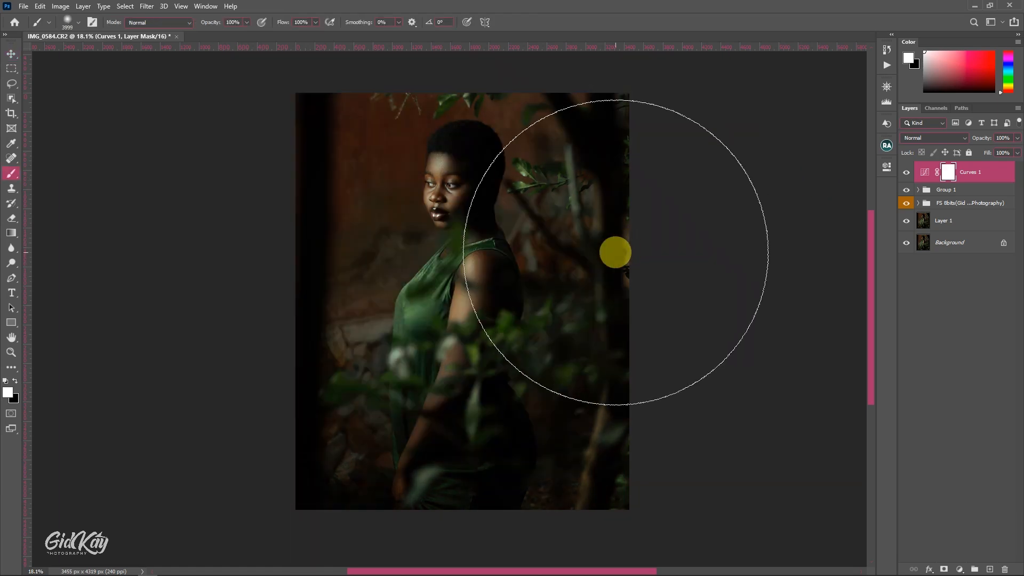
key("x")
mouse_move(464, 270)
left_mouse_down()
mouse_move(459, 255)
mouse_move(464, 270)
mouse_move(450, 279)
left_mouse_up()
right_click(458, 264)
key("Return")
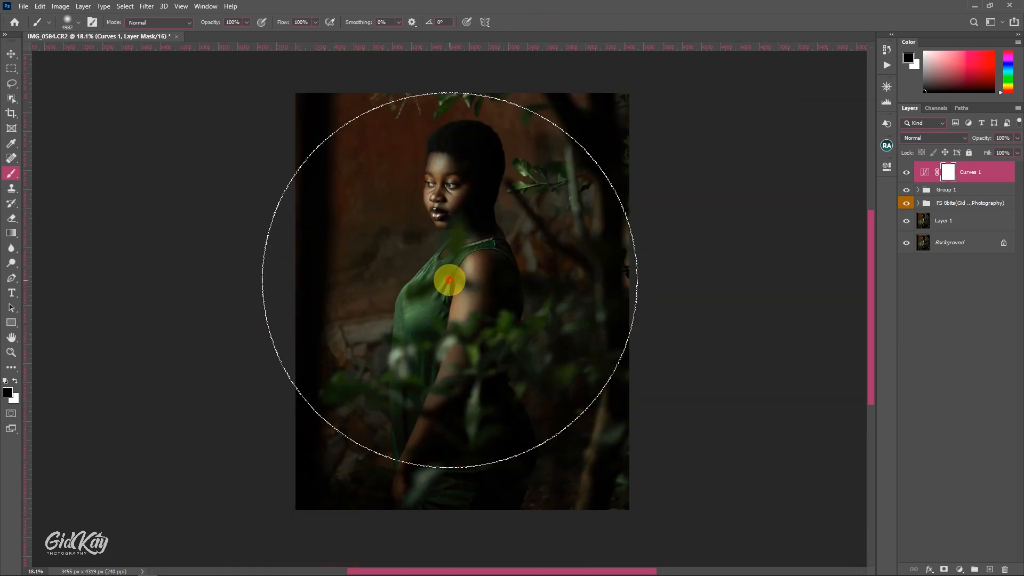
left_click(452, 280)
Clear more of the Curves mask around the face and upper body with a black brush reduced to about 2000 px, and review the whole image
key("bracketleft")
key("bracketleft")
key("bracketleft")
key("bracketleft")
key("bracketleft")
key("bracketleft")
key("bracketleft")
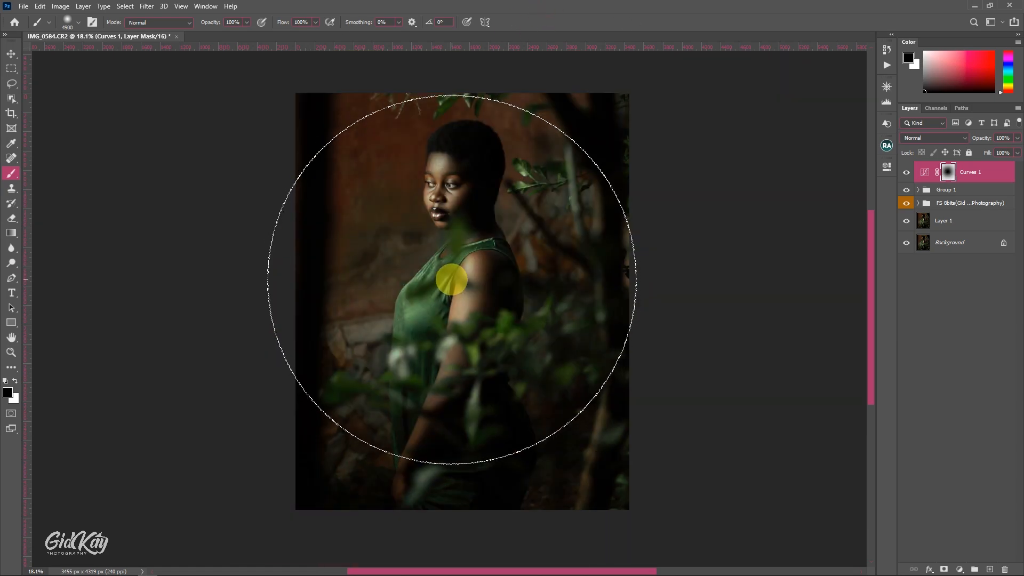
key("bracketleft")
key("bracketleft")
key("bracketleft")
key("bracketleft")
key("bracketleft")
key("bracketleft")
key("bracketleft")
key("bracketleft")
key("bracketleft")
key("bracketleft")
key("bracketleft")
key("bracketleft")
key("bracketleft")
key("bracketleft")
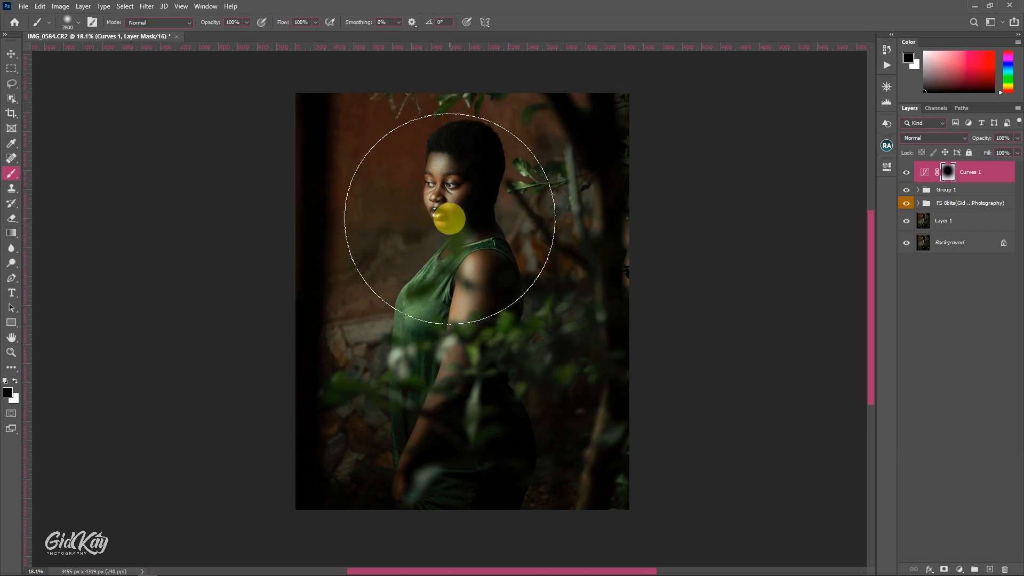
key("v")
left_click(884, 83)
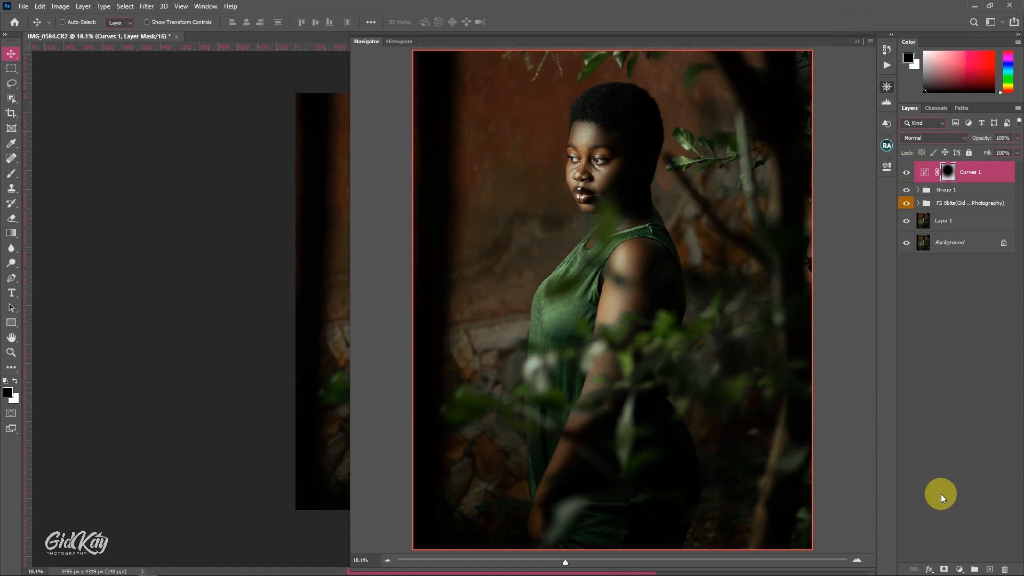
Add a Levels adjustment layer above the Curves vignette and set its white input level to 242
left_click(960, 569)
left_click(966, 425)
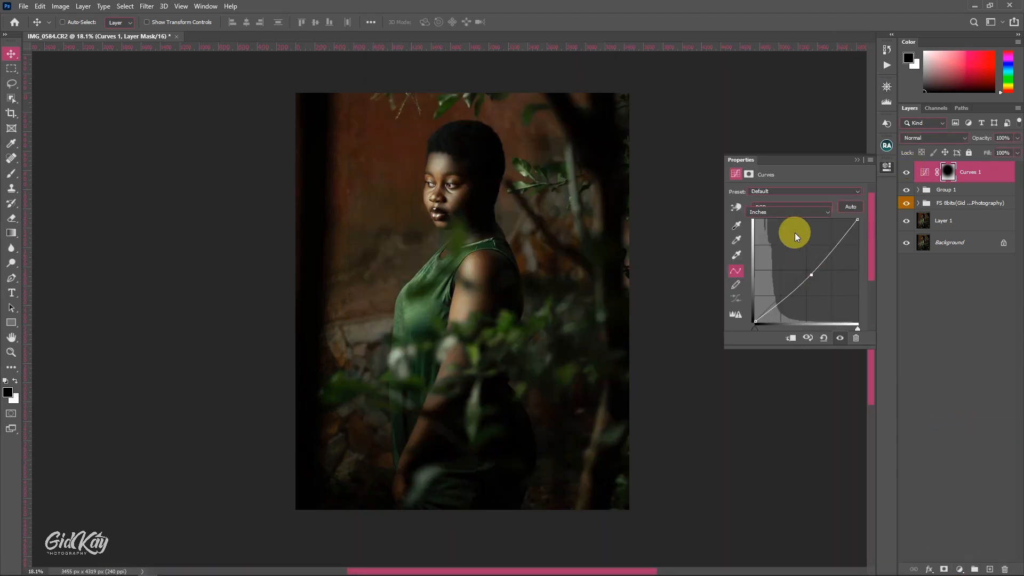
left_click_drag(859, 270, 855, 268)
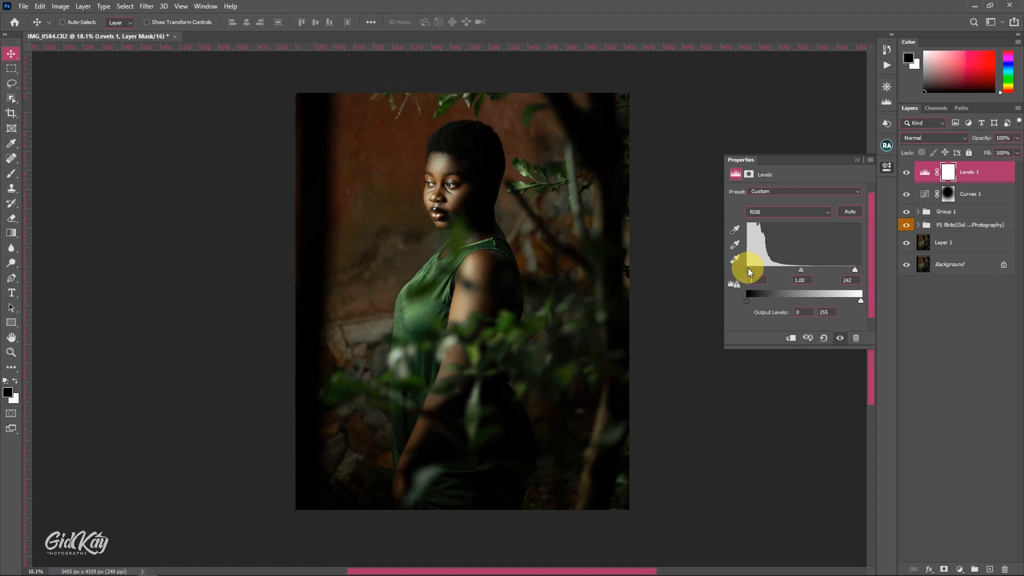
Add a second Curves adjustment layer, anchor the lower quarter of its curve and raise the black point slightly for faded shadows
left_click(960, 570)
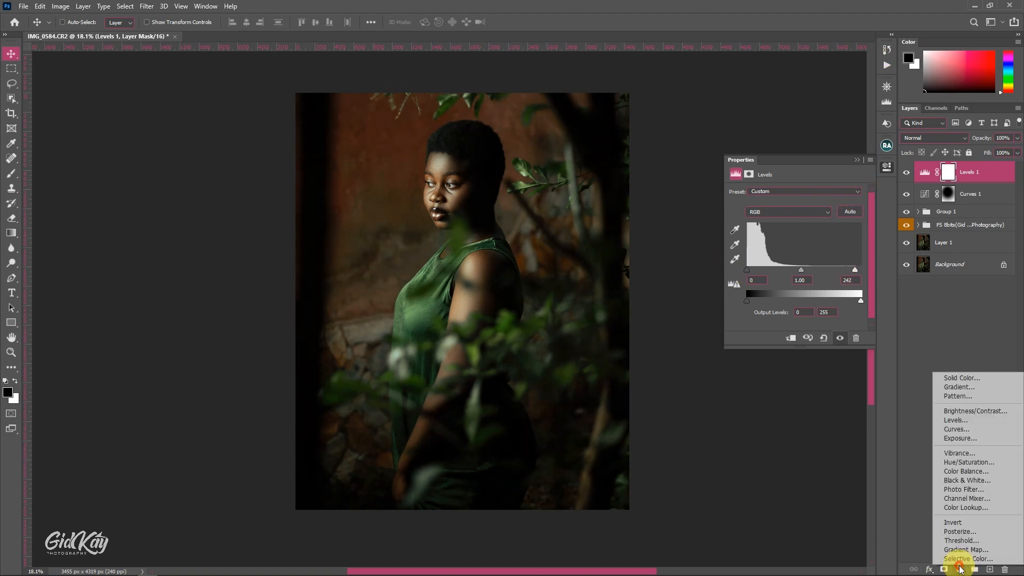
left_click(955, 434)
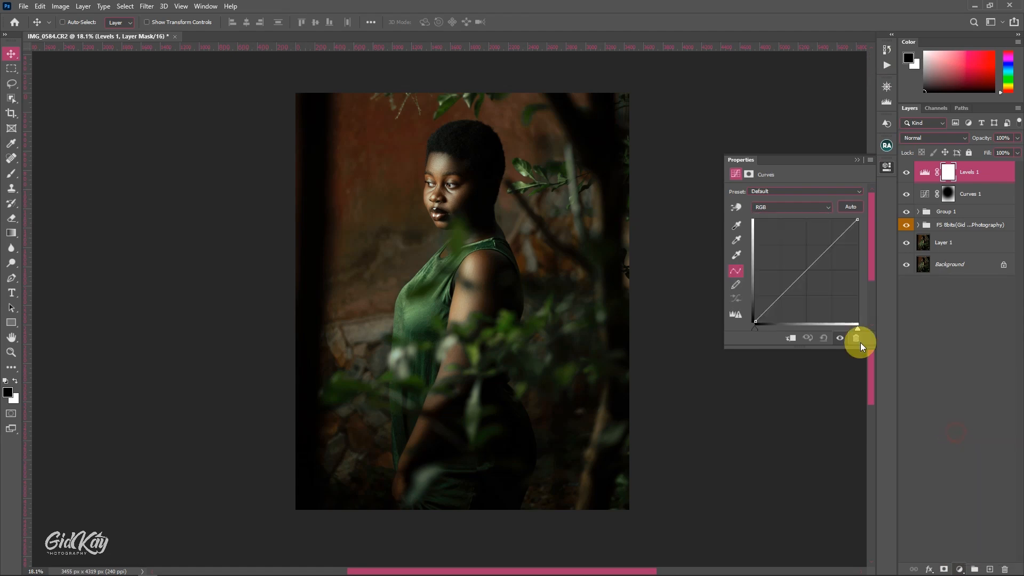
left_click(780, 297)
left_click_drag(757, 320, 756, 319)
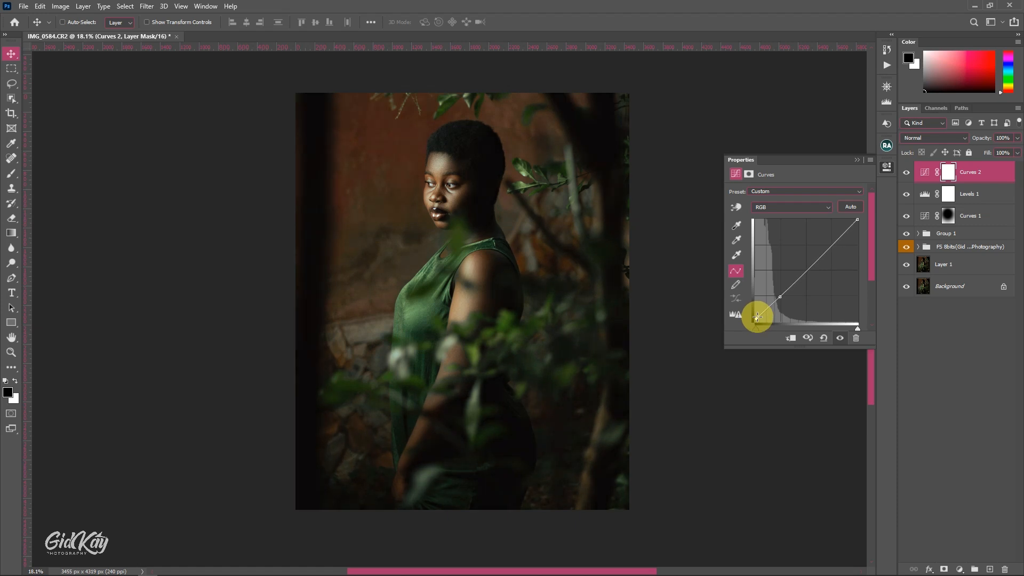
Review the whole image and place the Curves 2 layer below Levels 1 in the layer stack
left_click(893, 90)
mouse_move(968, 172)
left_mouse_down()
mouse_move(967, 226)
mouse_move(976, 184)
left_mouse_up()
left_click(973, 176)
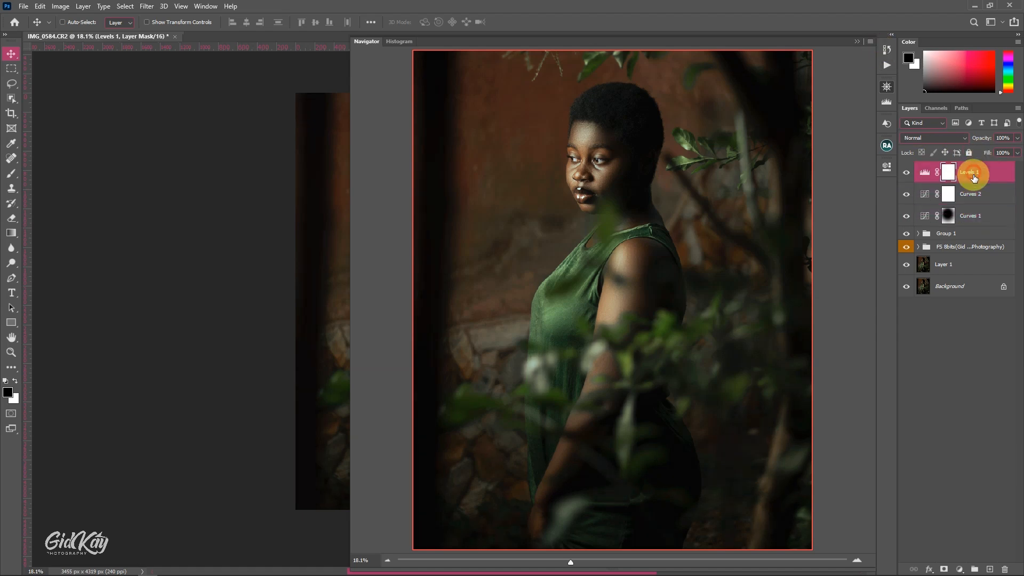
Add a Selective Color adjustment layer and set its Blacks to cyan +2% and yellow -3%
left_click(960, 569)
left_click(962, 555)
left_click(779, 202)
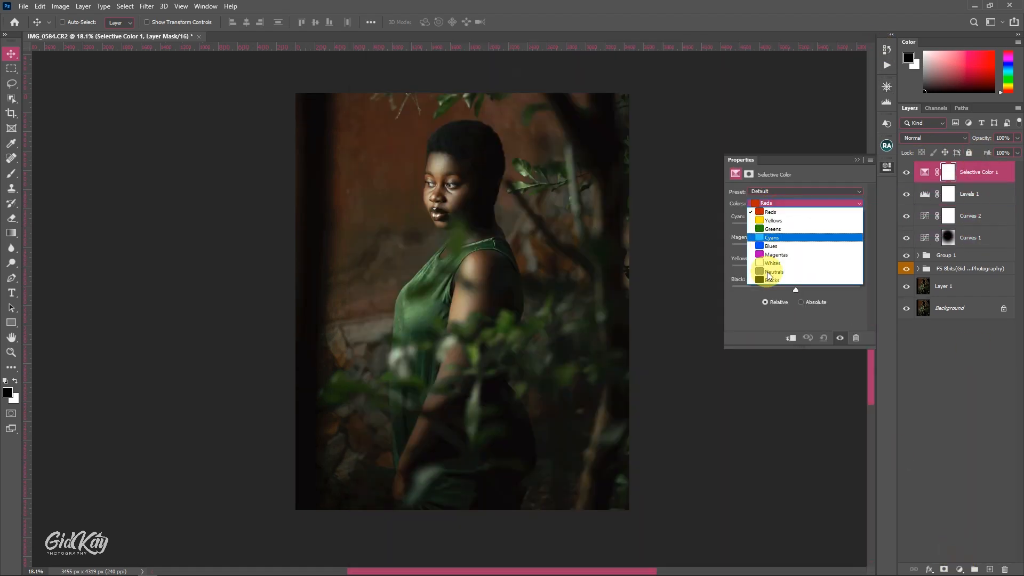
left_click(796, 201)
left_click(796, 202)
left_click(782, 282)
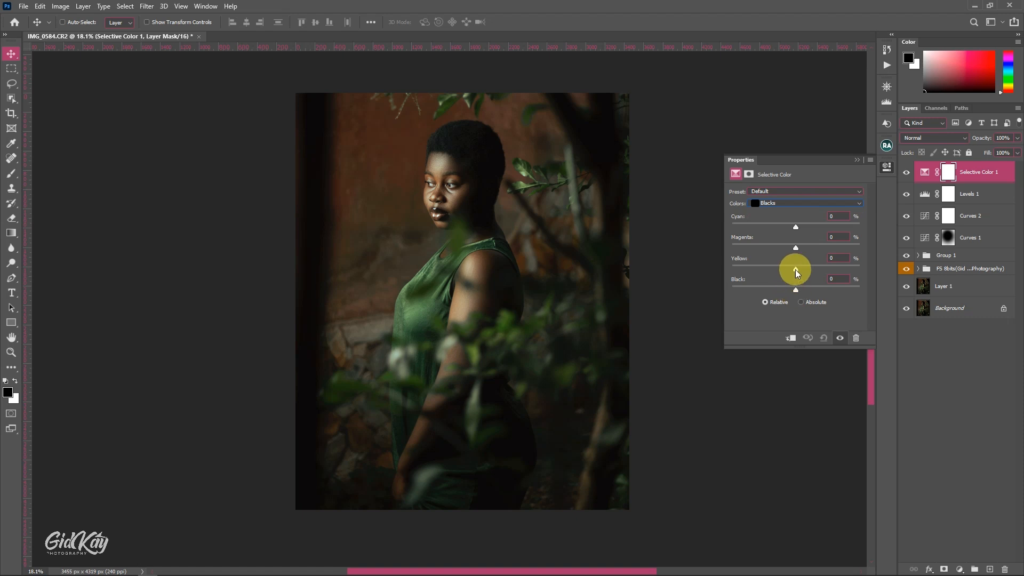
left_click(796, 227)
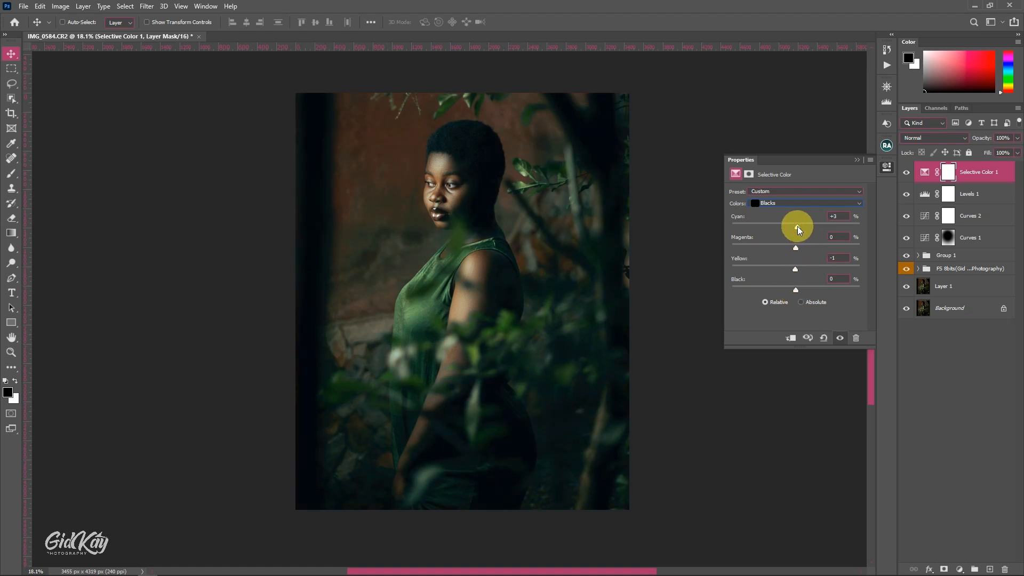
left_click_drag(796, 269, 794, 271)
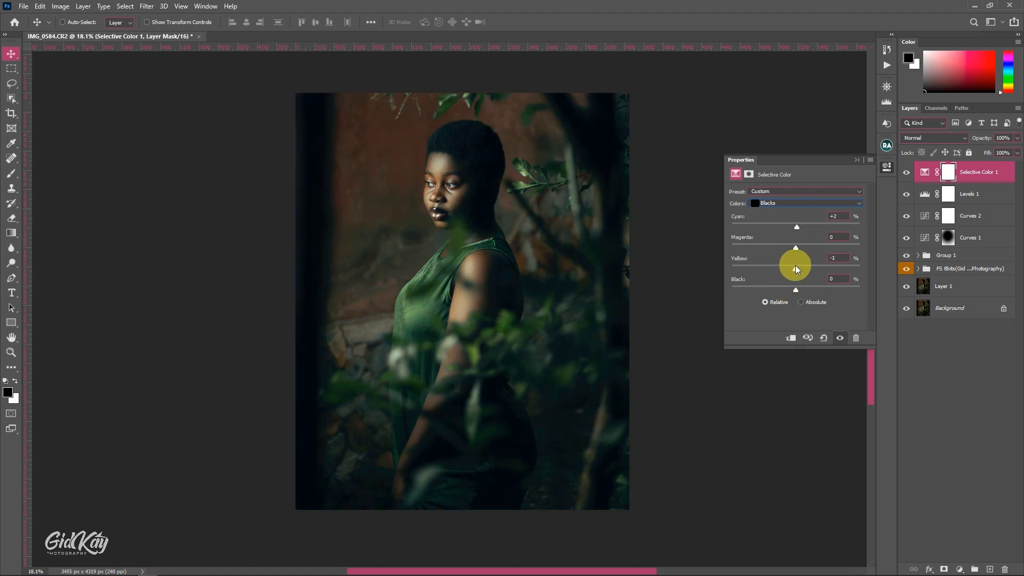
Review the color grade on the whole image and reduce the Selective Color layer's opacity to 50%
left_click(886, 87)
left_click(907, 191)
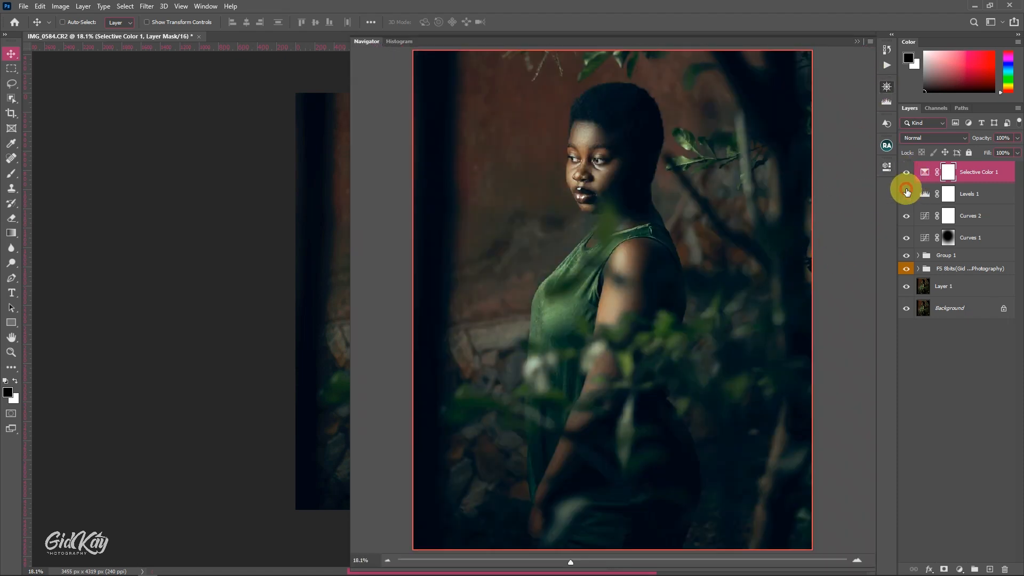
left_click(906, 192)
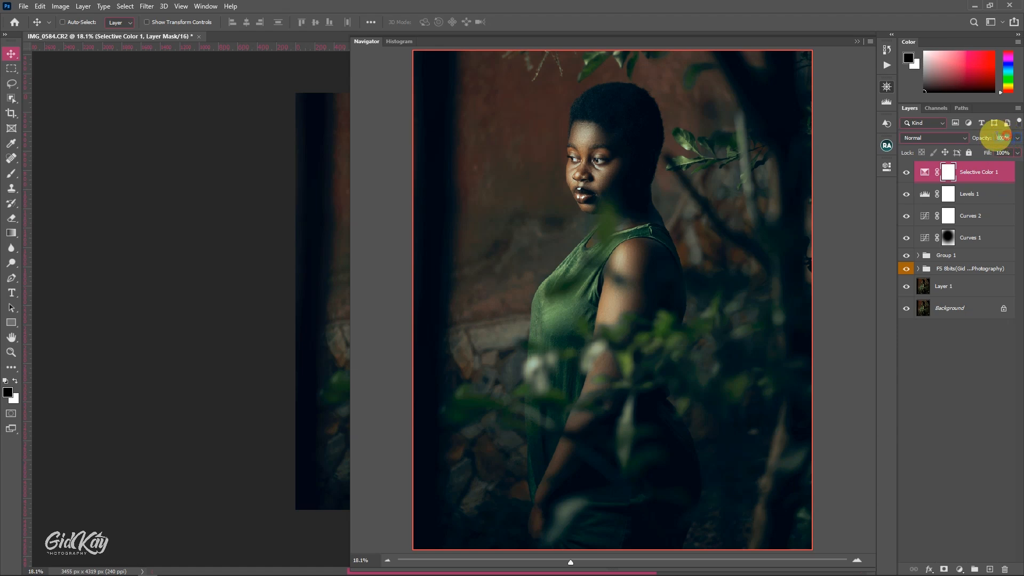
left_click(1003, 137)
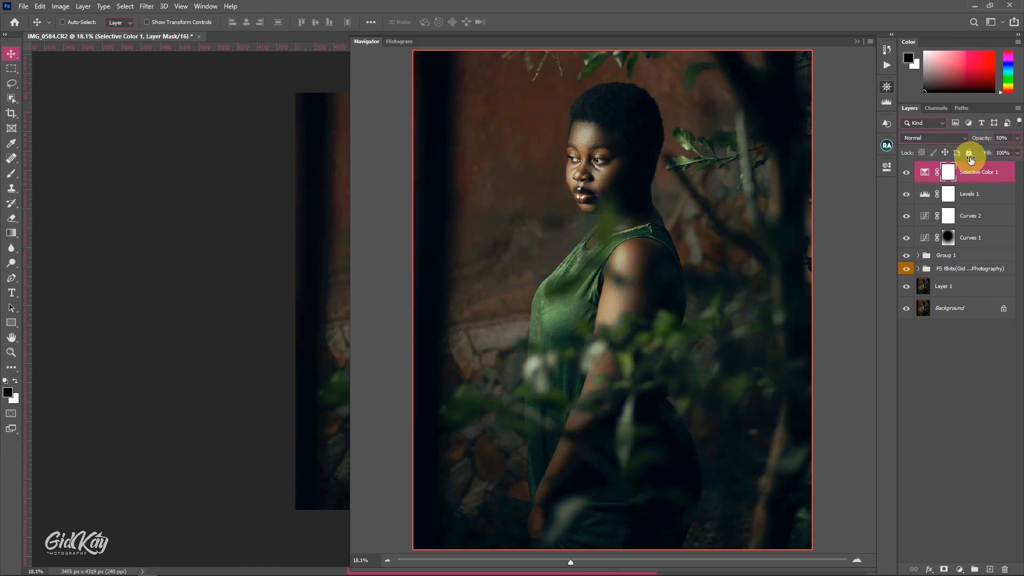
Add a second Selective Color adjustment layer and adjust the yellow amount in its Whites
left_click(959, 570)
left_click(971, 559)
left_click(789, 203)
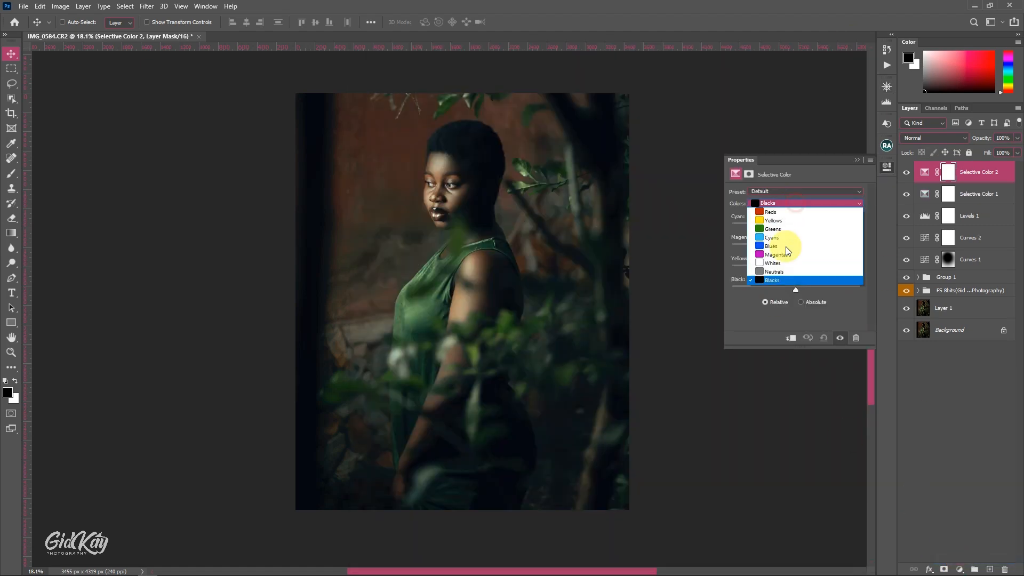
left_click(784, 265)
left_click_drag(787, 265, 764, 268)
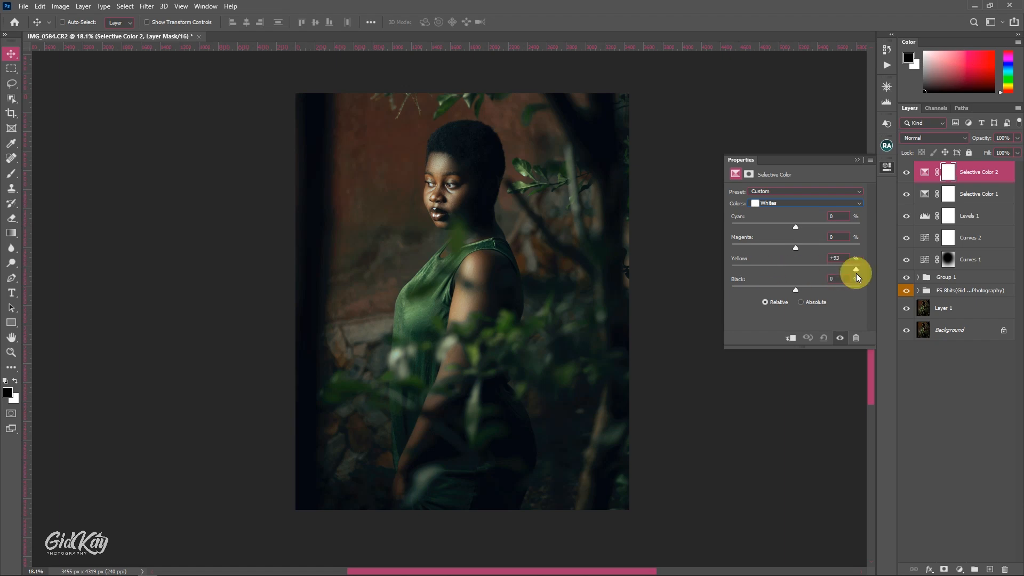
left_click_drag(856, 273, 728, 287)
Group the two Selective Color, Levels and two Curves layers together and add a blank layer above the group
left_click(887, 103)
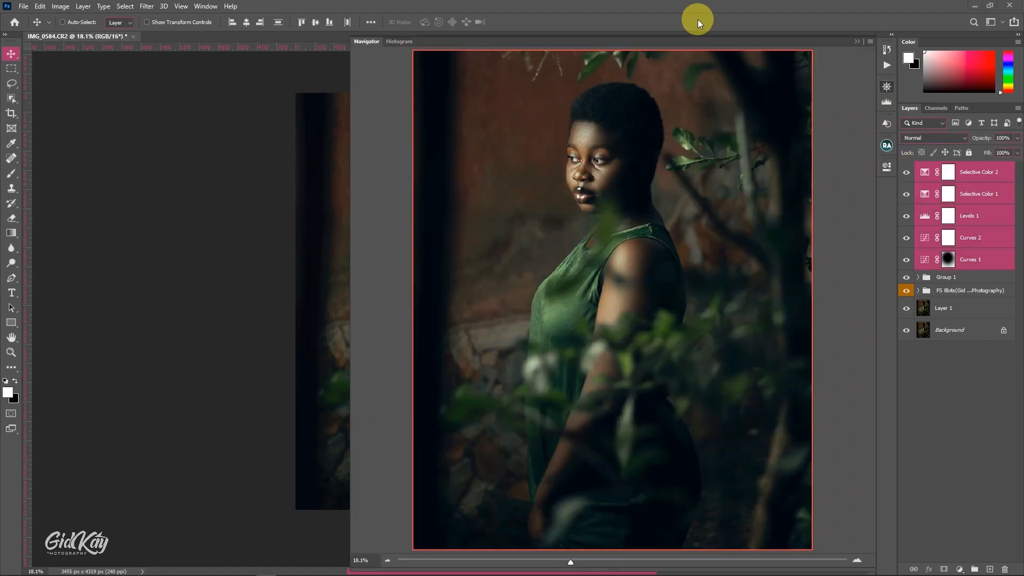
left_click(975, 569)
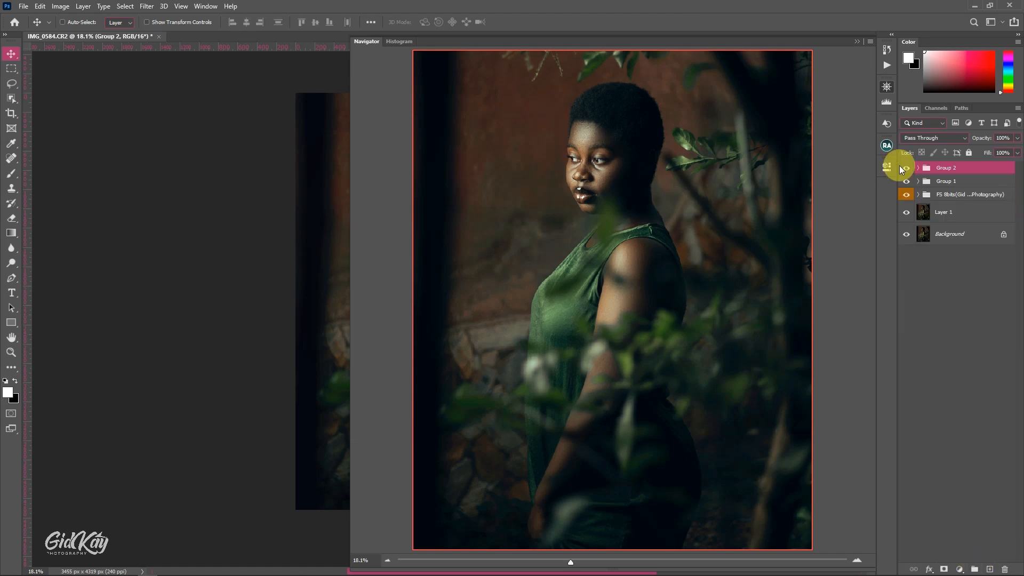
left_click(855, 41)
scroll(475, 260, "down", 1)
left_click(990, 569)
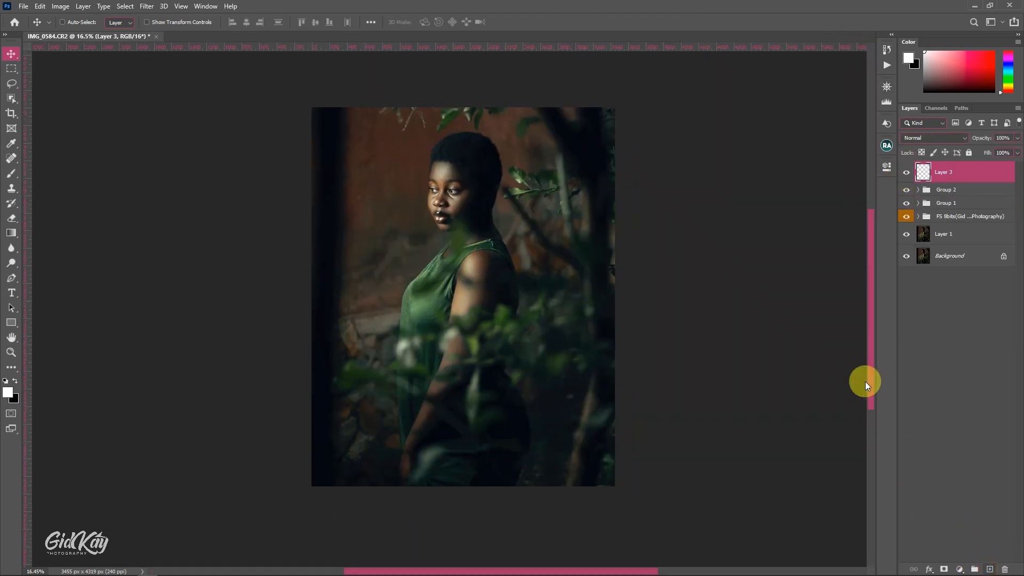
key("b")
right_click(452, 205)
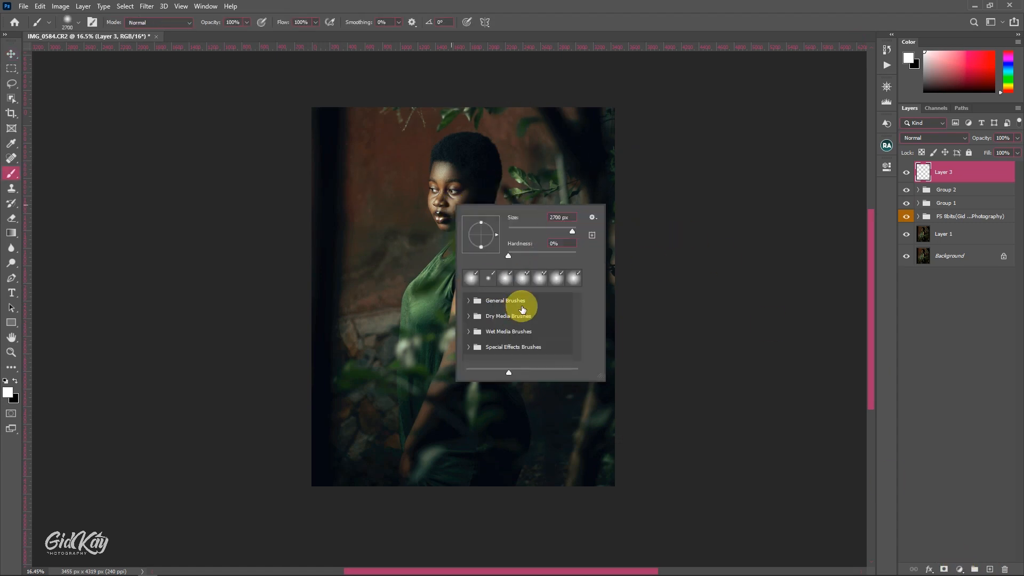
left_click(569, 13)
scroll(451, 244, "up", 2)
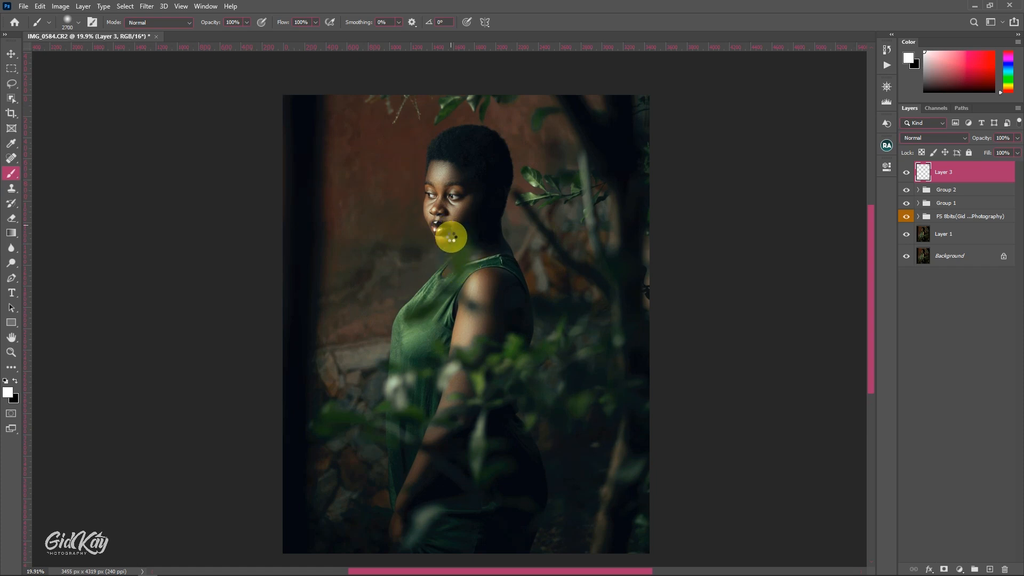
Place the text "GID KAY PHOTOGRAPHY" over the subject's shoulder on the new layer
key("t")
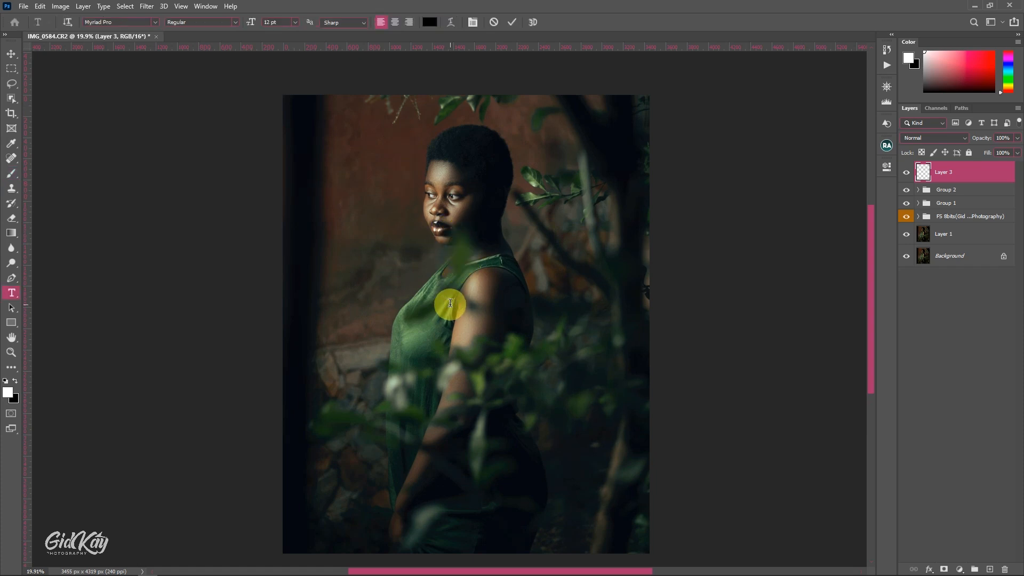
left_click(450, 303)
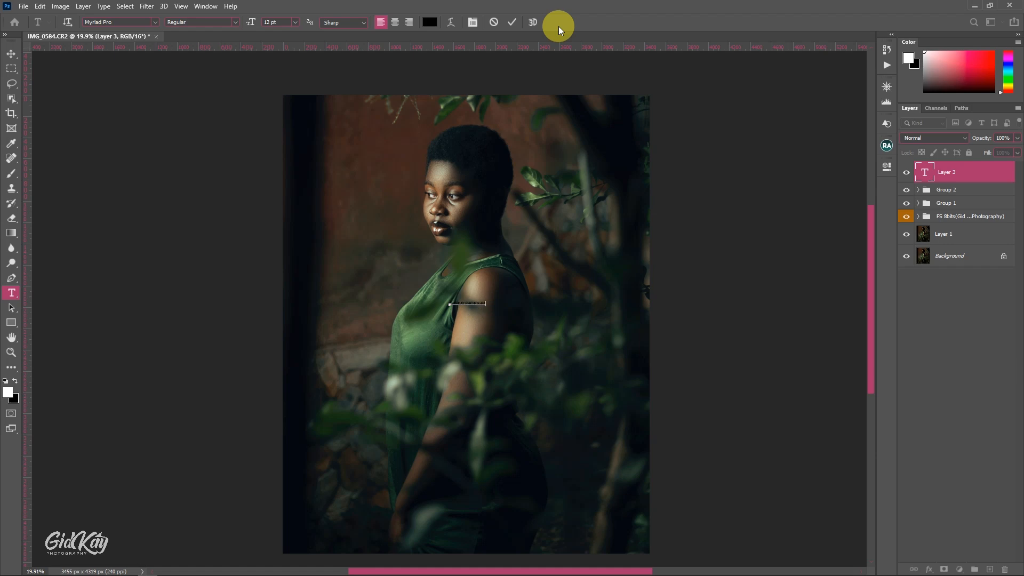
key("ctrl+Return")
key("v")
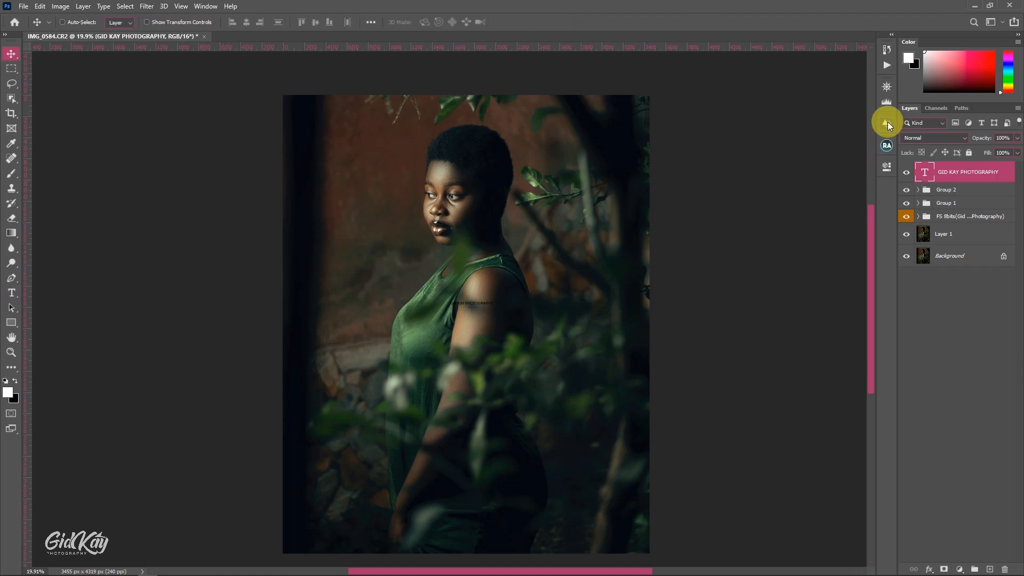
Show the character settings and change the watermark text color to white (ffffff)
left_click(206, 6)
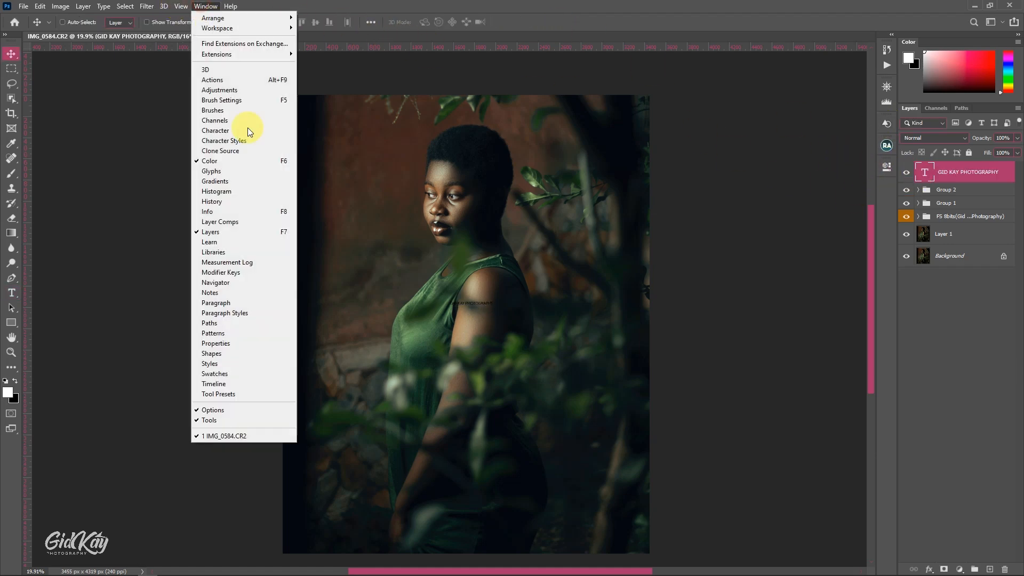
left_click(217, 130)
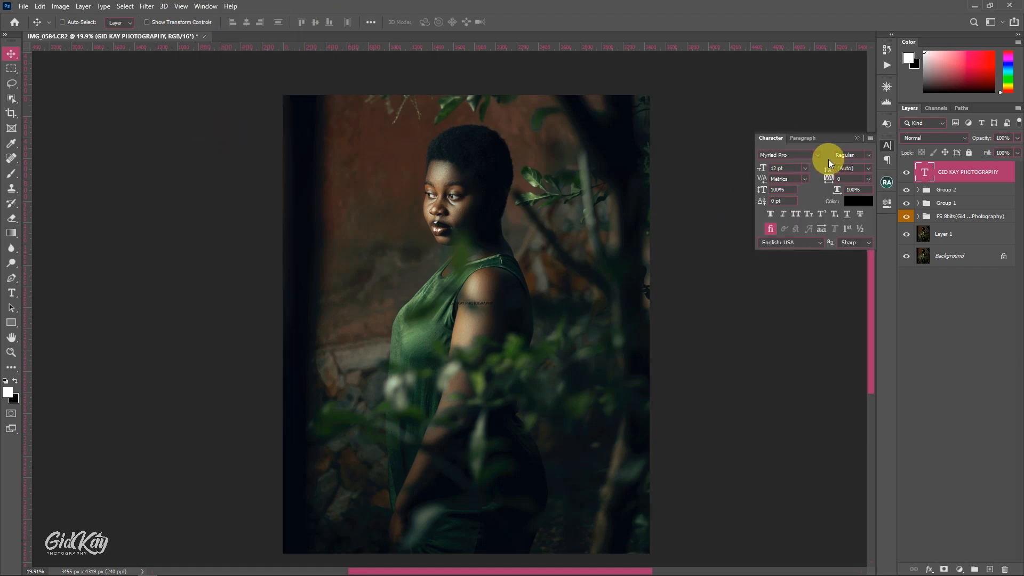
key("i")
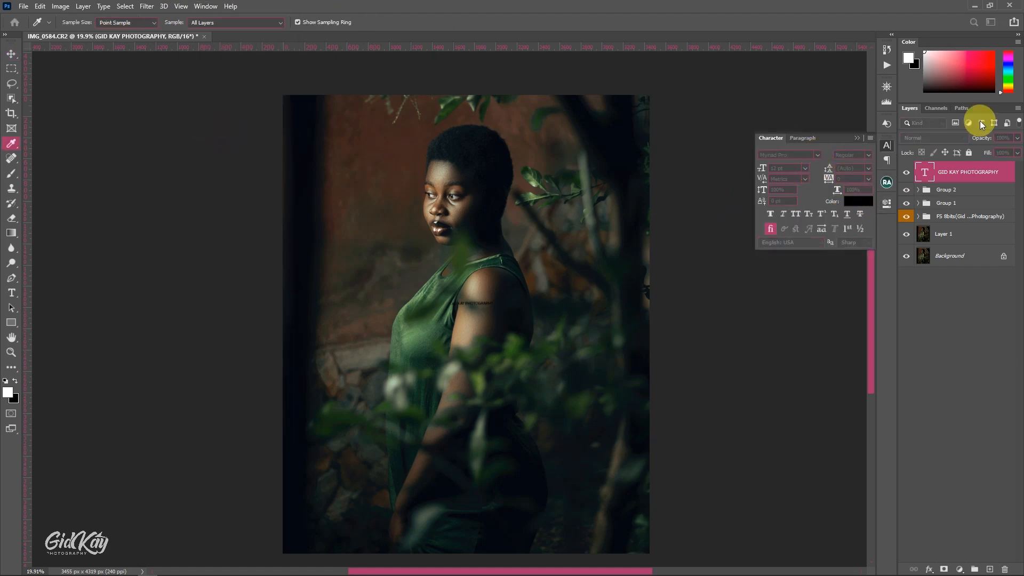
left_click(858, 201)
left_click_drag(738, 283, 694, 266)
left_click(540, 292)
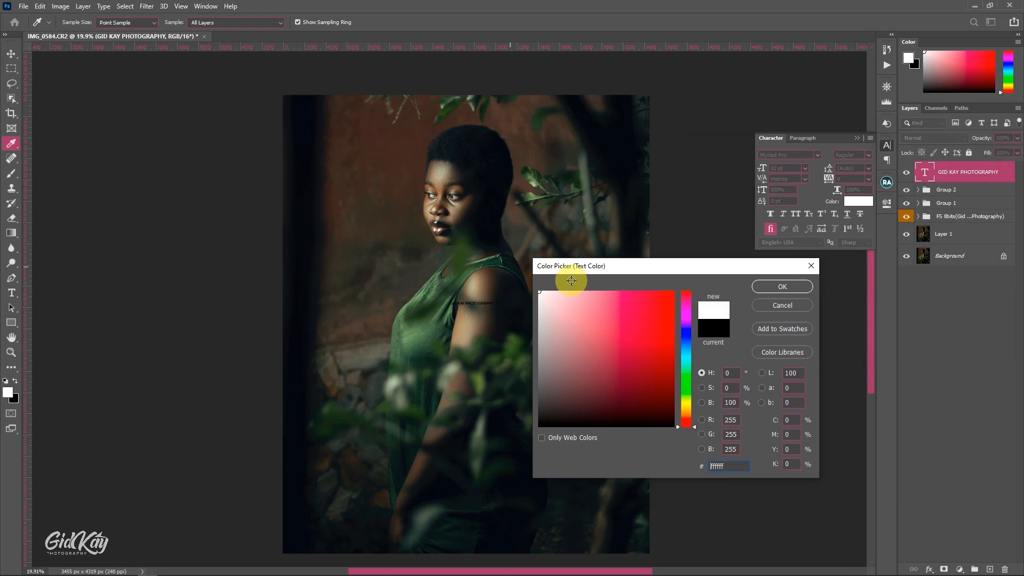
left_click(789, 288)
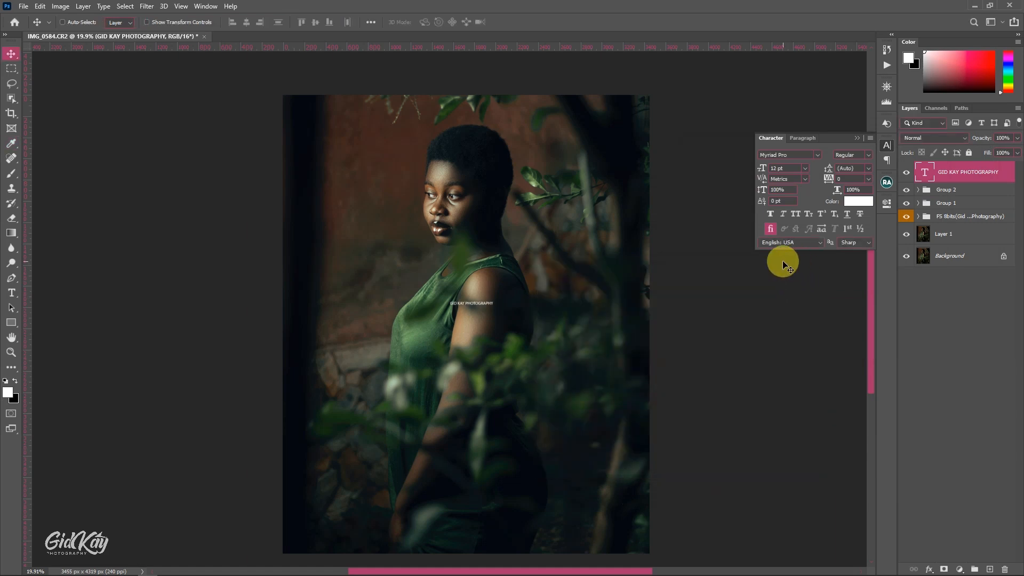
Set the watermark text to Arial at 14 pt with a tracking of 200
left_click(816, 155)
left_click_drag(965, 232, 964, 201)
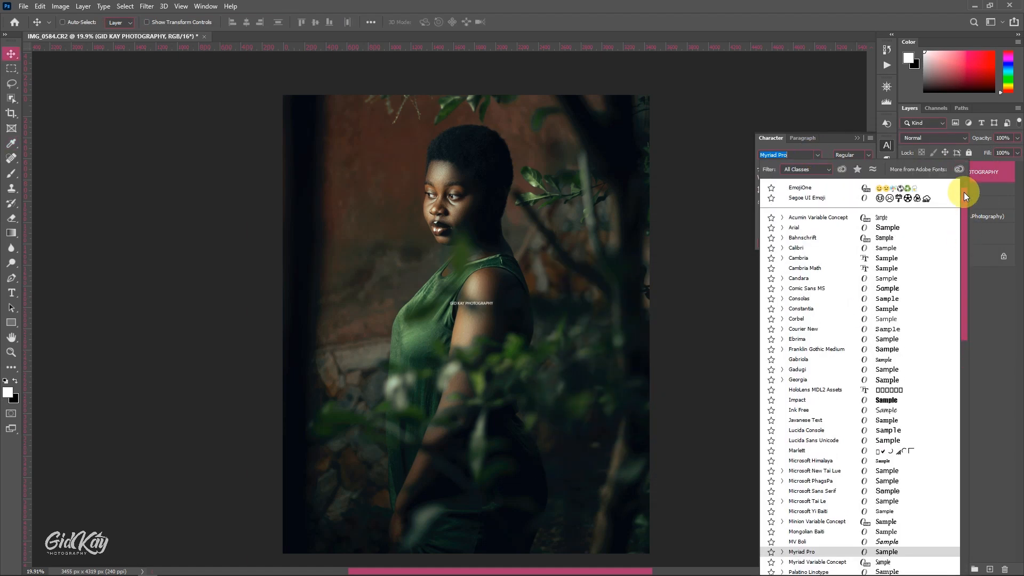
left_click(875, 227)
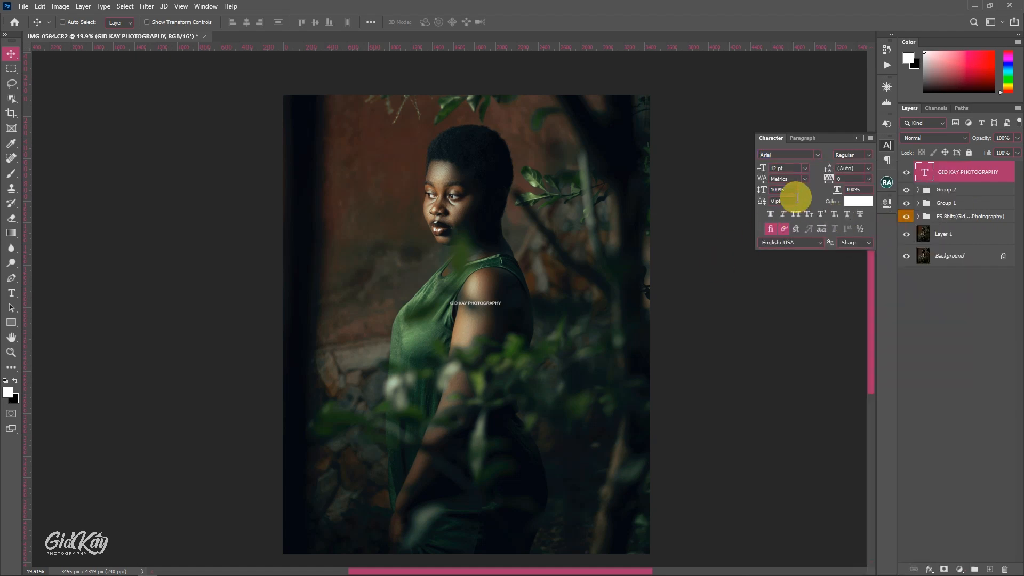
left_click(806, 168)
left_click(792, 241)
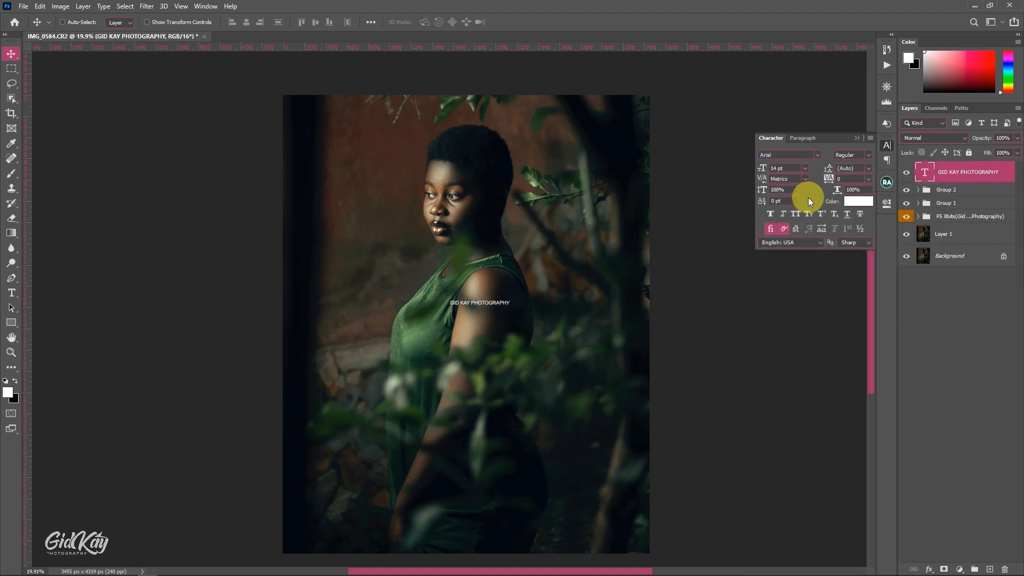
left_click(868, 178)
left_click(849, 304)
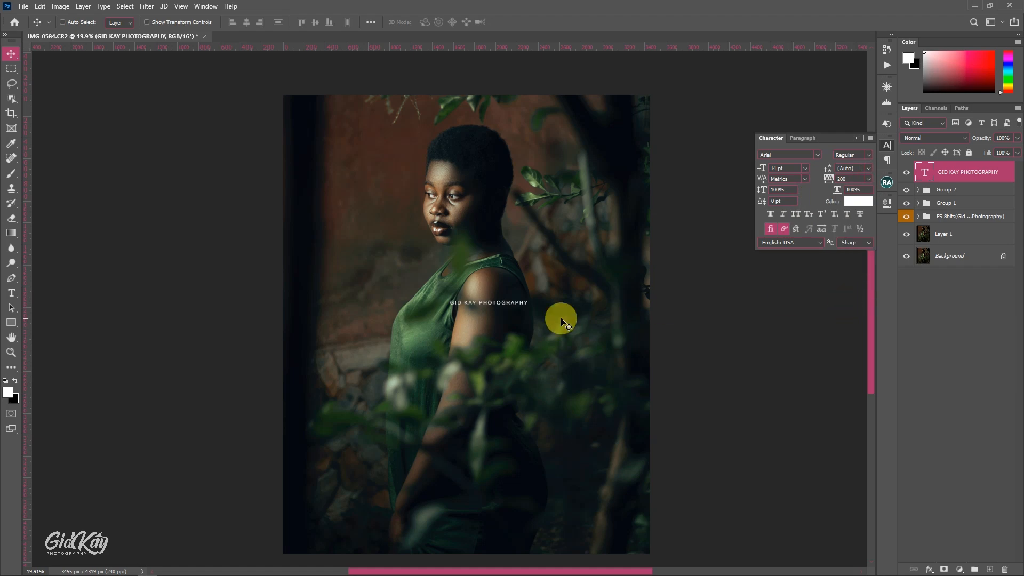
Move the watermark text to the portrait's bottom edge, center it horizontally and put away the character settings
left_click_drag(482, 306, 469, 540)
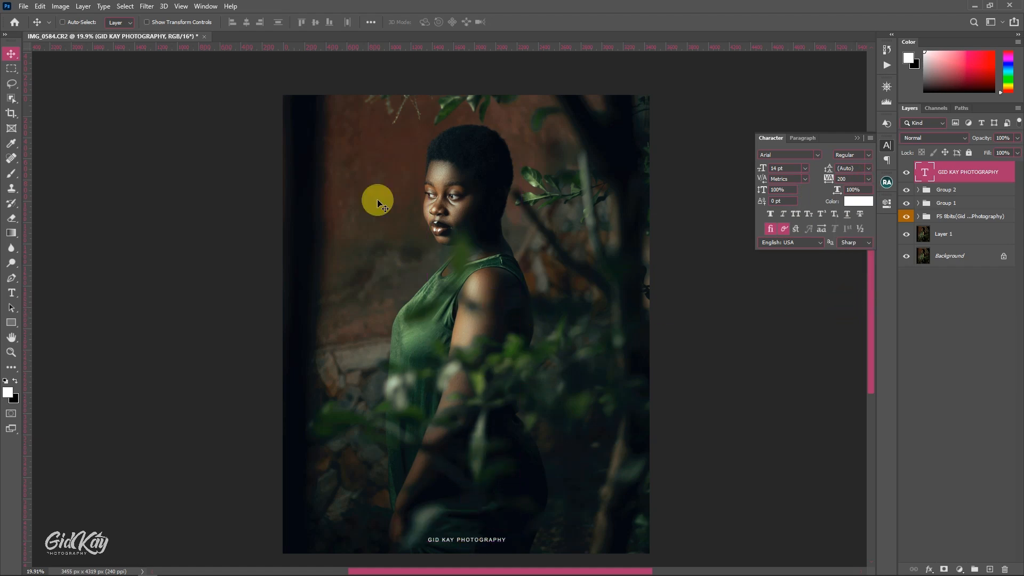
left_click(370, 21)
left_click(248, 22)
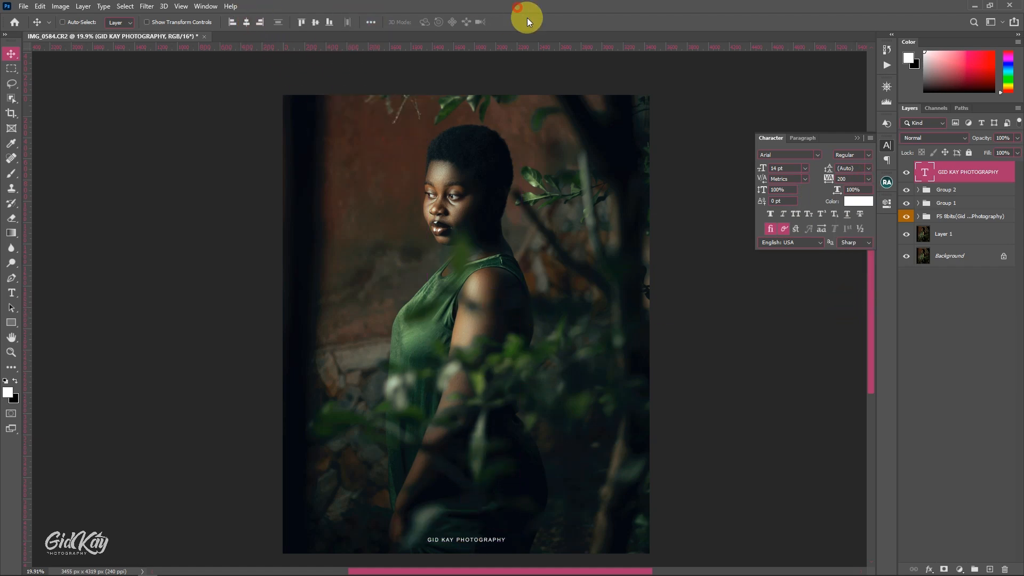
left_click(857, 137)
scroll(485, 392, "down", 1)
scroll(490, 390, "down", 2)
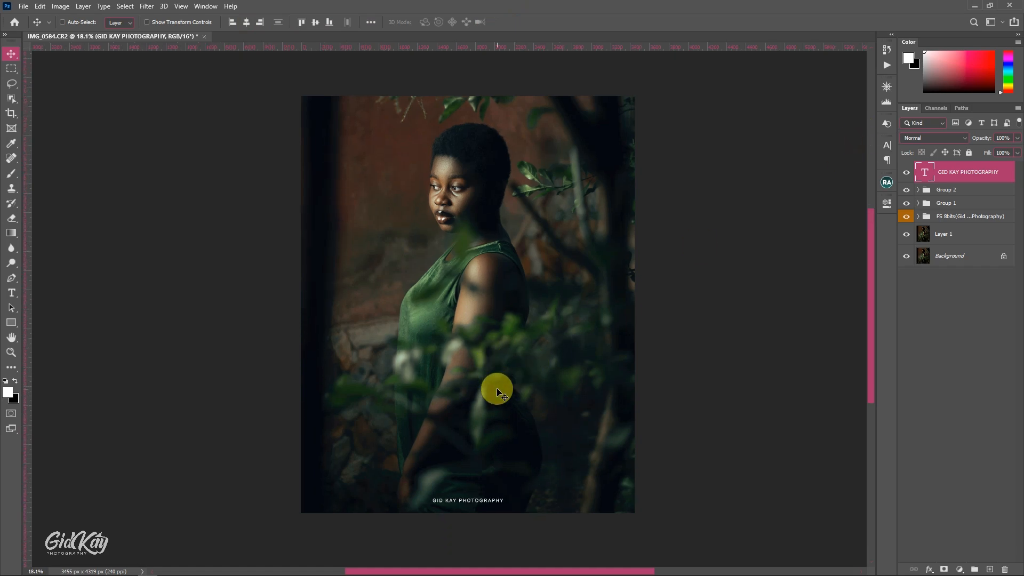
Set the tracking of the watermark text at the portrait's bottom edge to 600
scroll(497, 388, "down", 1)
left_click(887, 144)
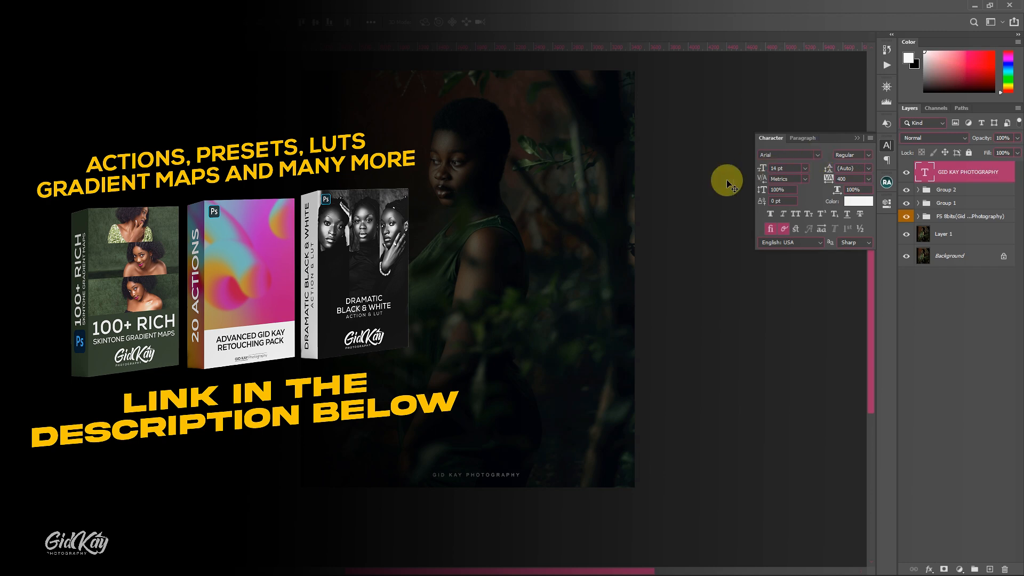
left_click(831, 179)
type("600")
key("Return")
scroll(519, 283, "up", 1)
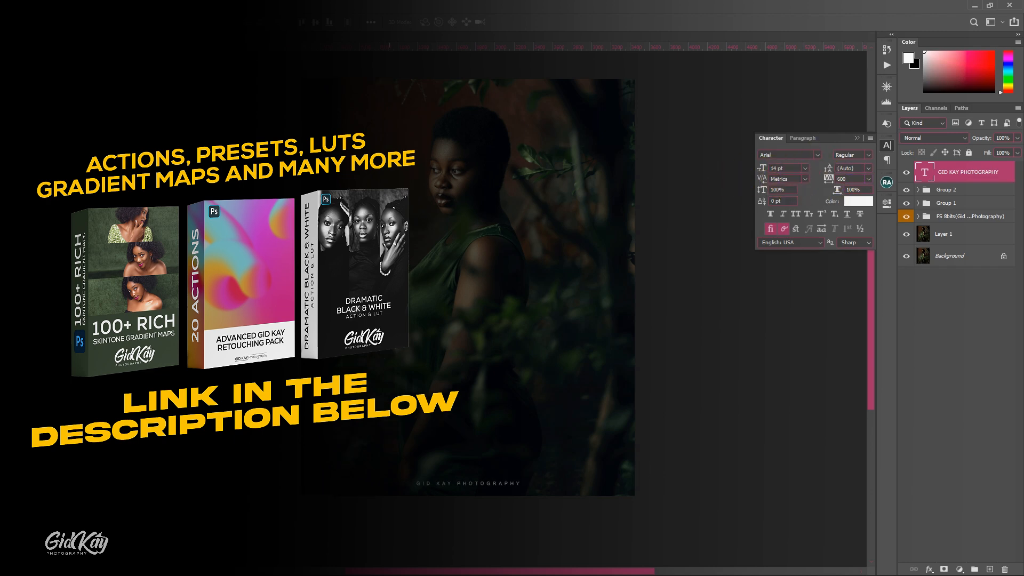
Compare the edited portrait with the original Background layer in the Navigator preview, restore all layers and put the preview away
left_click(886, 87)
left_click(907, 258, "alt")
left_click(907, 258, "alt")
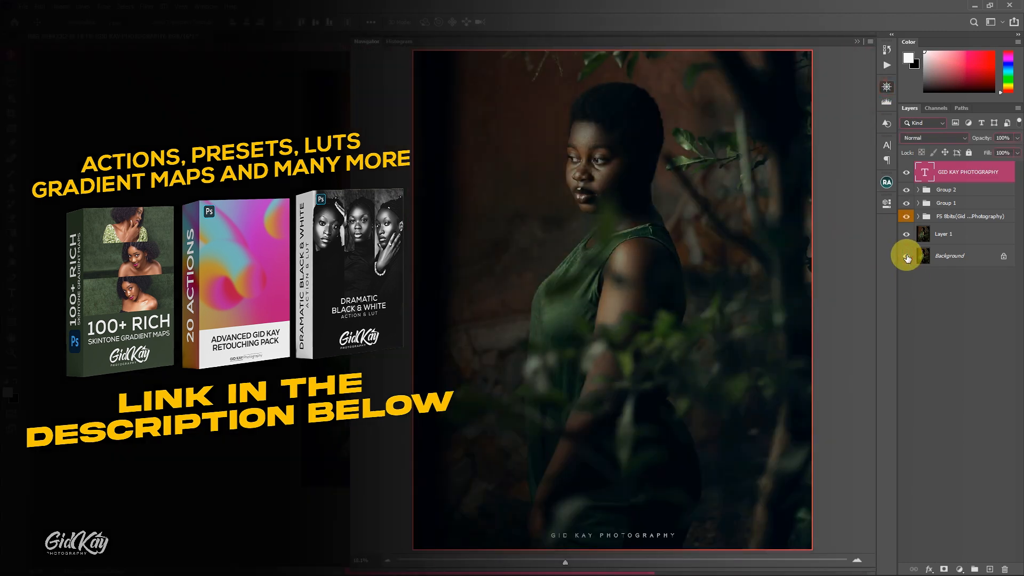
left_click(907, 257, "alt")
left_click(907, 257, "alt")
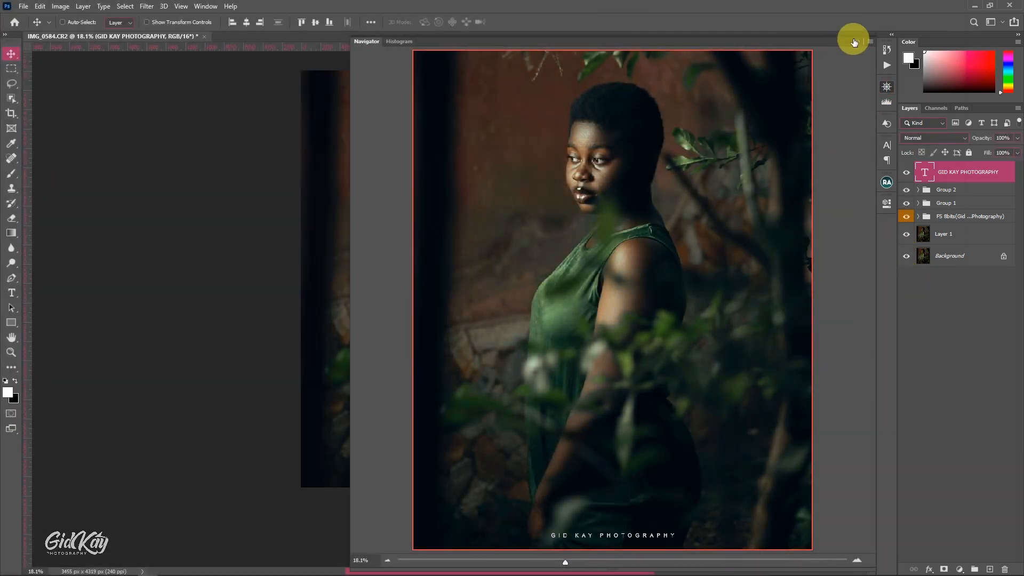
left_click(855, 40)
scroll(723, 100, "up", 1)
Export the portrait with Save for Web (Legacy) as a JPEG at quality 70, saving images only to the Desktop
left_click(24, 6)
mouse_move(123, 161)
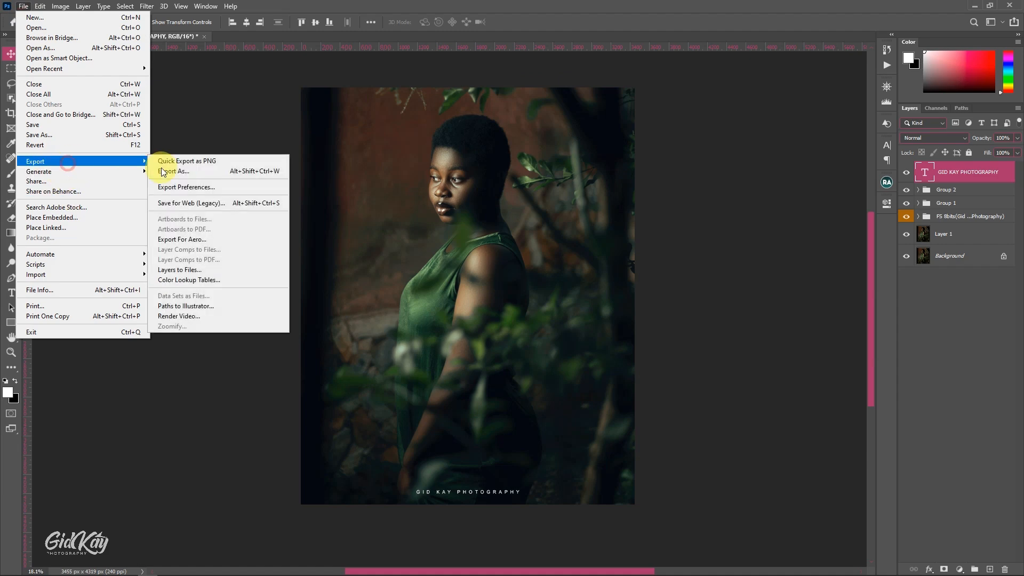
left_click(194, 203)
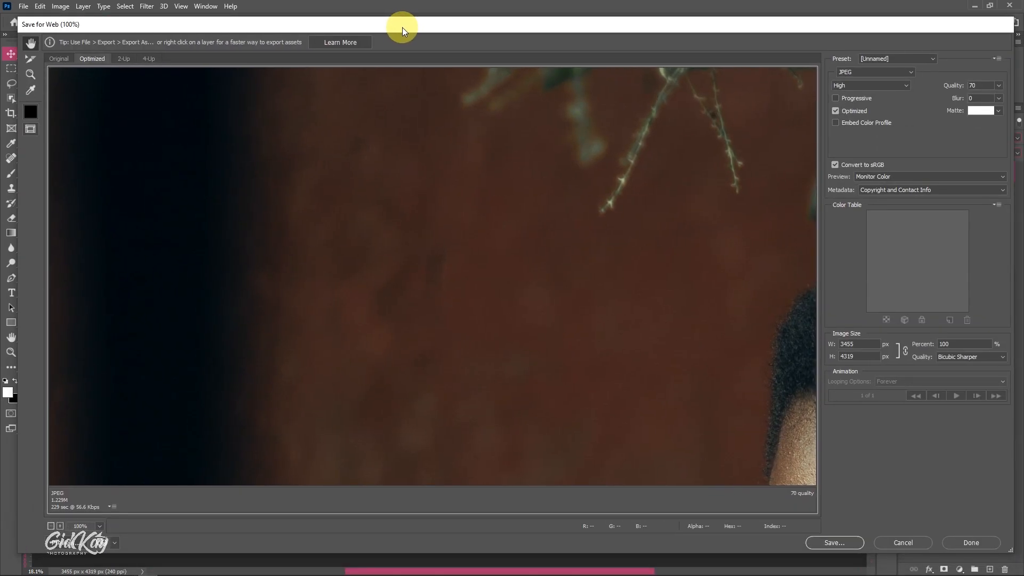
left_click(48, 520)
left_click(48, 521)
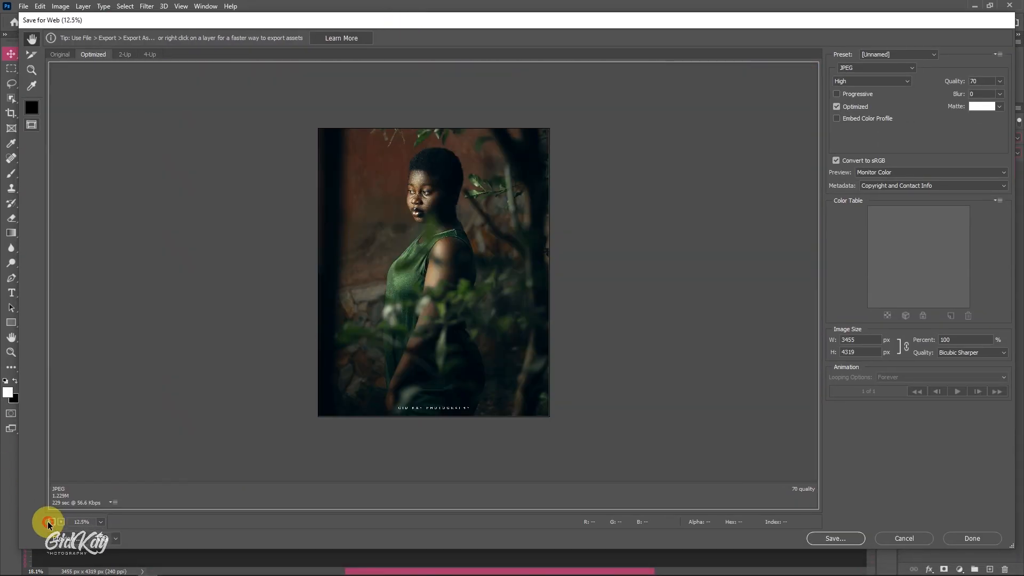
left_click(981, 80)
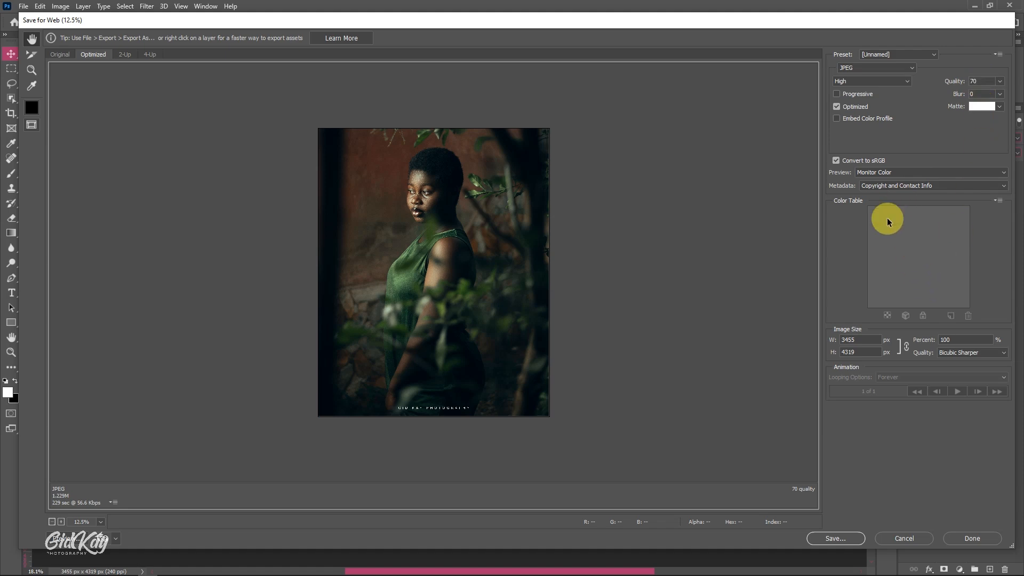
left_click(839, 537)
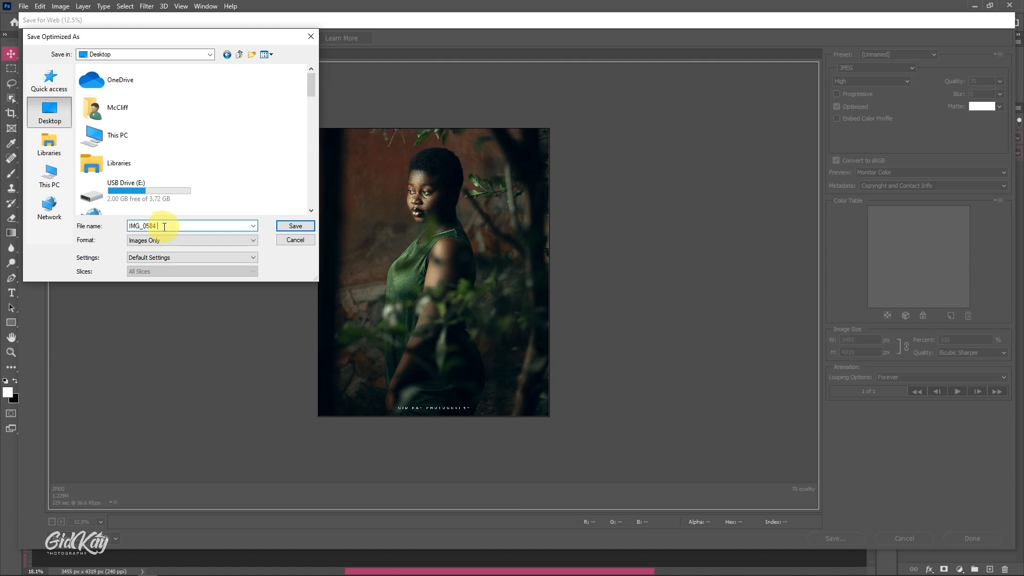
left_click(295, 225)
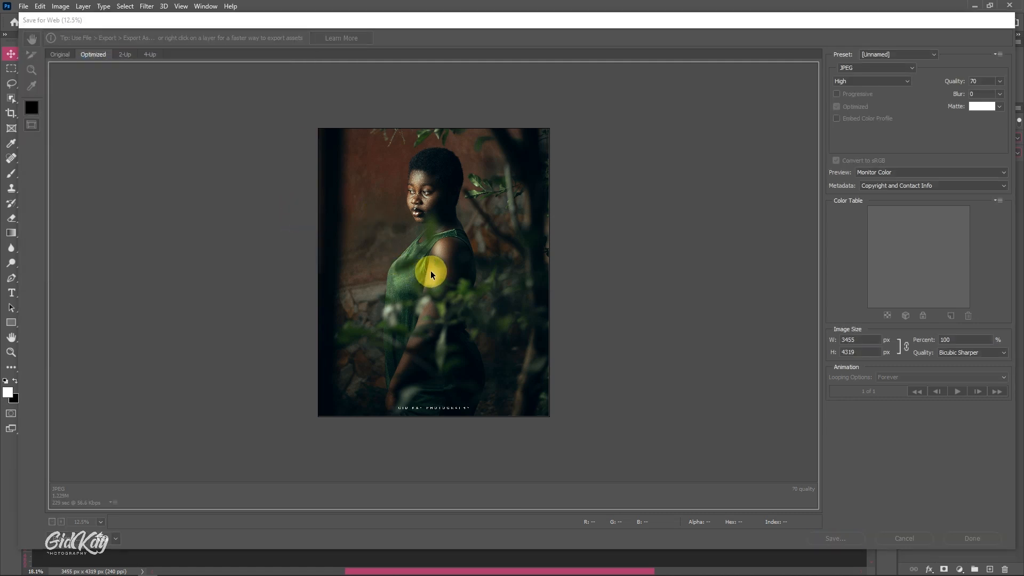